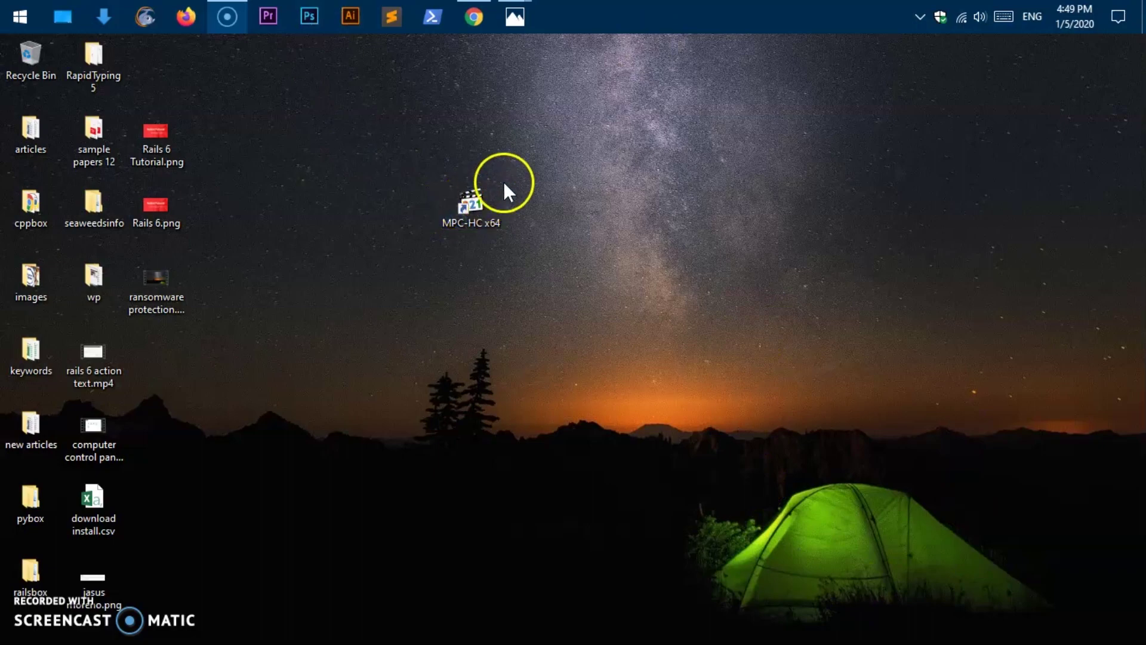
- Switch to Chrome, open the MPC-HC home page from the site logo, and highlight its address mpc-hc.org
{"action": "left_click", "coordinate": [474, 16]}
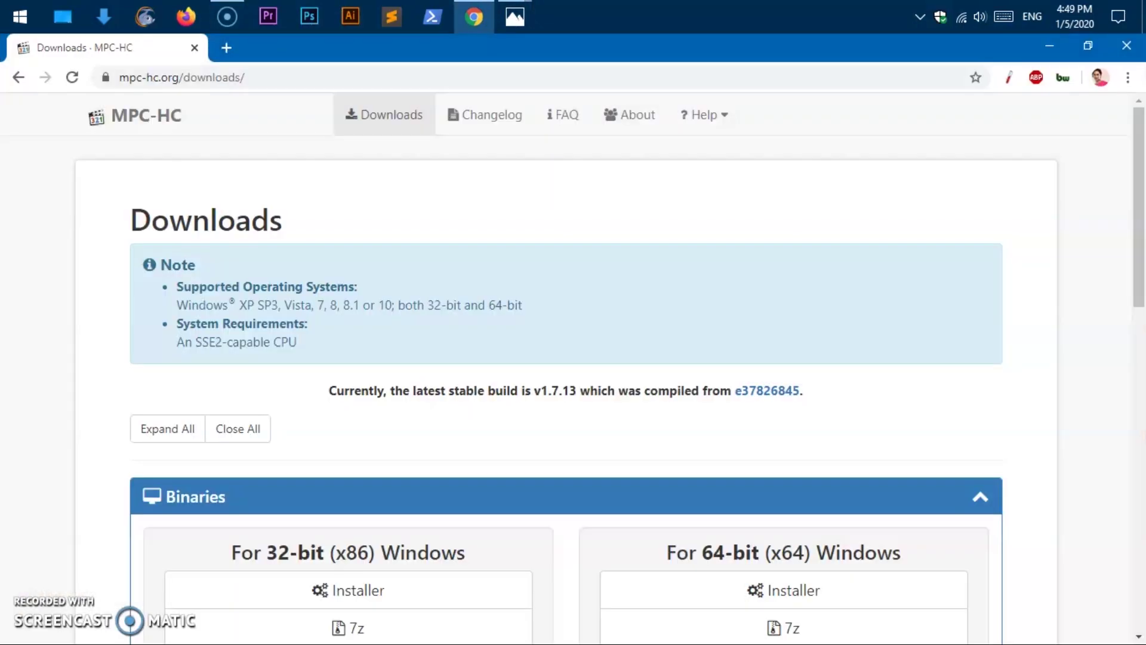
{"action": "left_click", "coordinate": [158, 129]}
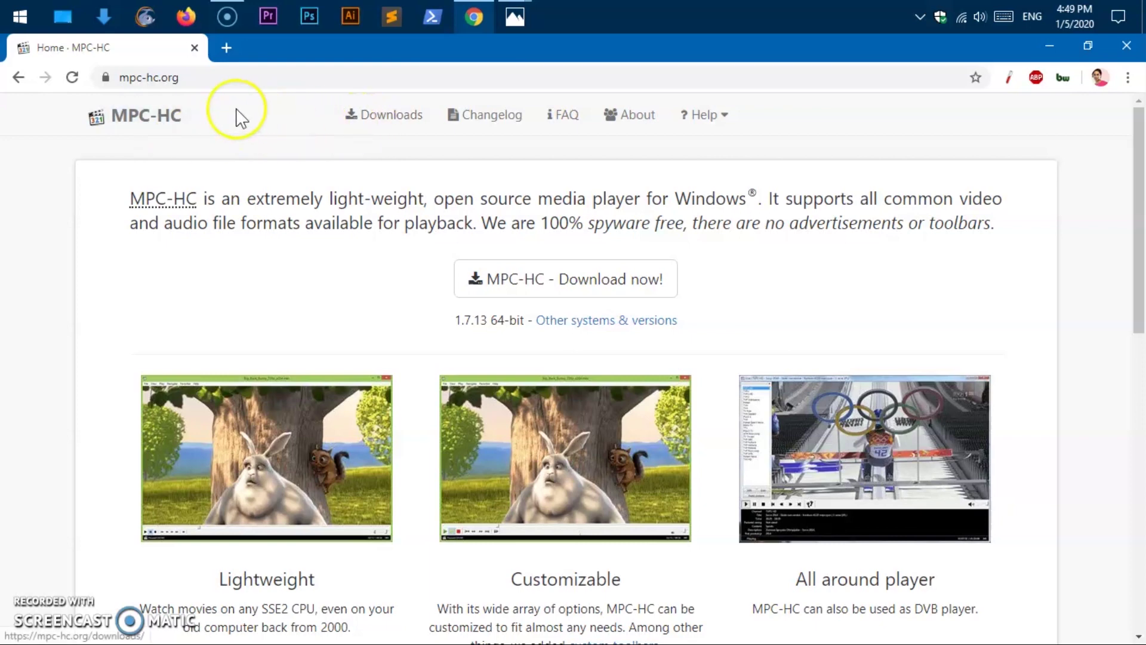
{"action": "left_click", "coordinate": [204, 84]}
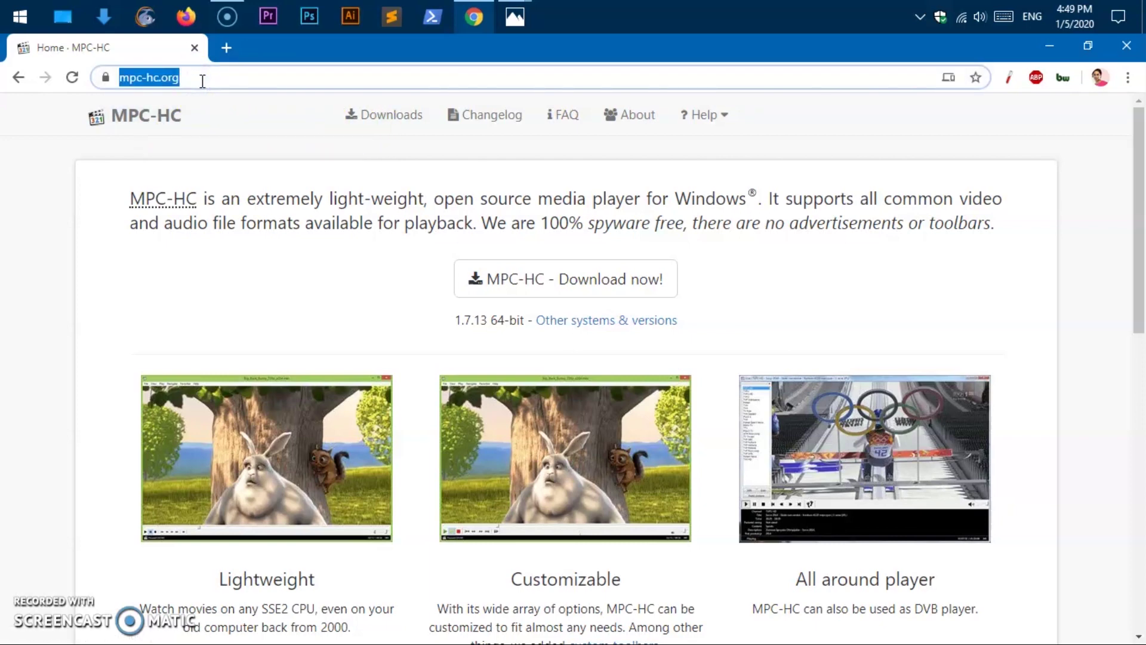
- Open the Downloads page and review the 32-bit and 64-bit binaries and the supported operating systems note
{"action": "left_click", "coordinate": [379, 117]}
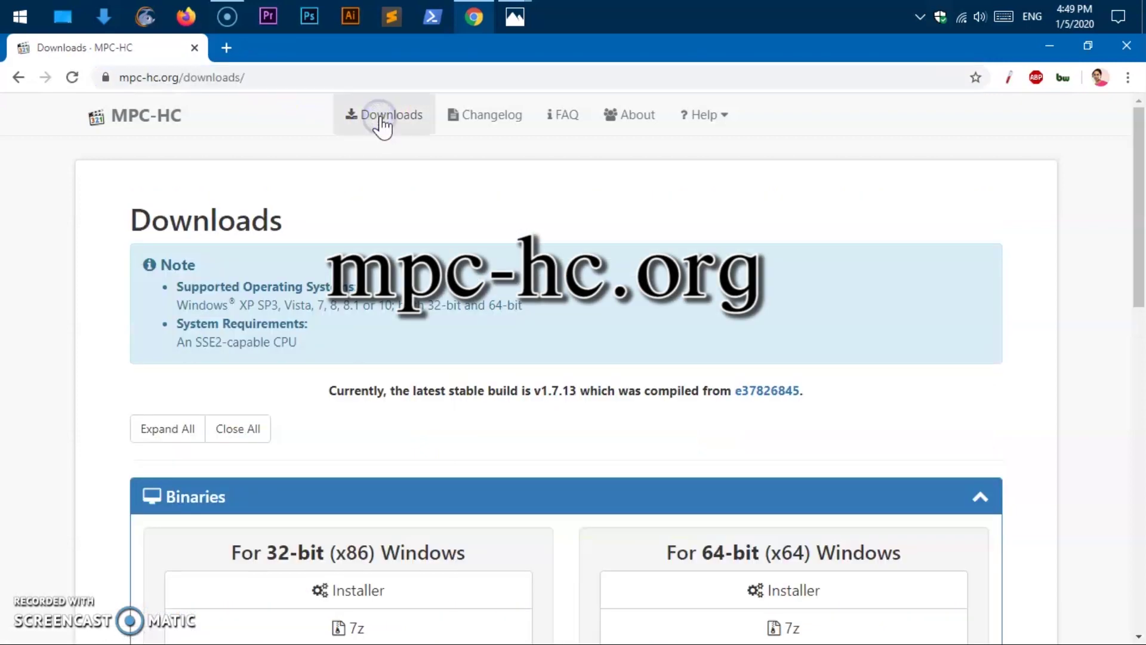
{"action": "scroll", "coordinate": [486, 456], "scroll_direction": "down", "scroll_amount": 3}
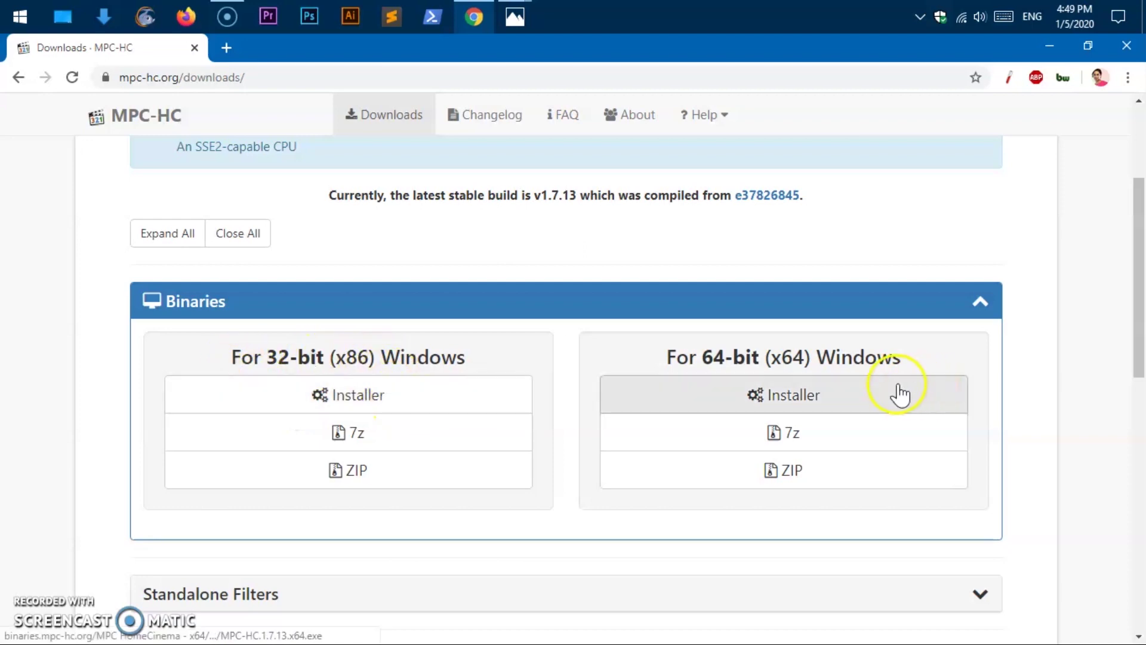
{"action": "scroll", "coordinate": [332, 396], "scroll_direction": "up", "scroll_amount": 3}
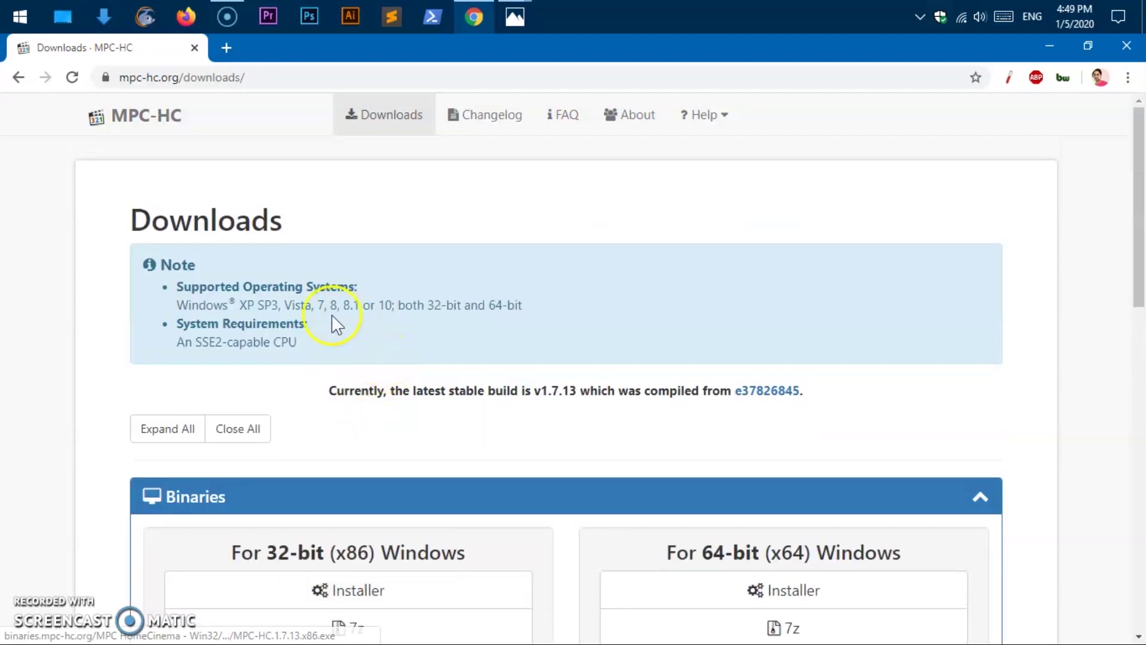
{"action": "left_click_drag", "start_coordinate": [238, 303], "coordinate": [528, 304]}
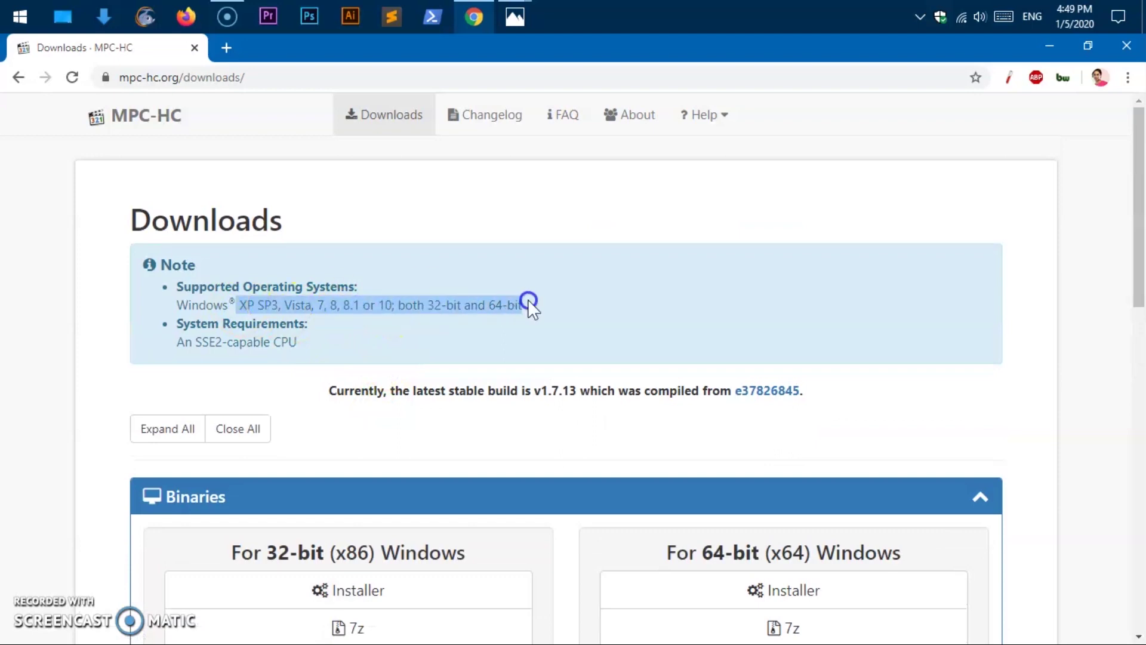
{"action": "left_click", "coordinate": [562, 302]}
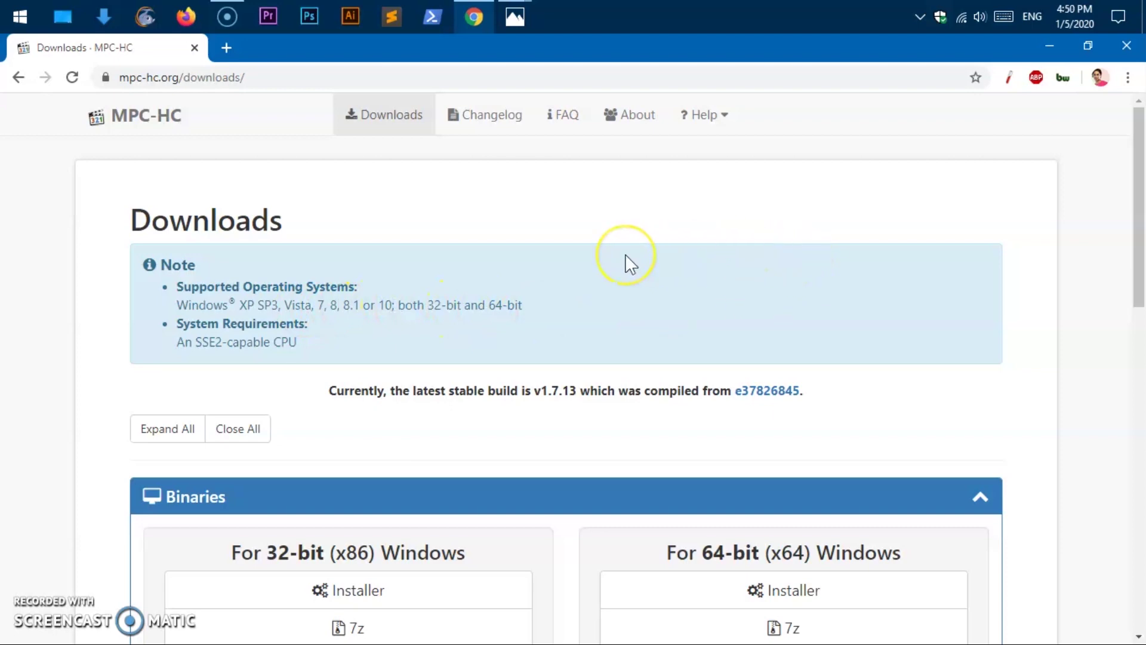
- Return to the MPC-HC home page and examine the player's description and the three feature summaries
{"action": "left_click", "coordinate": [168, 133]}
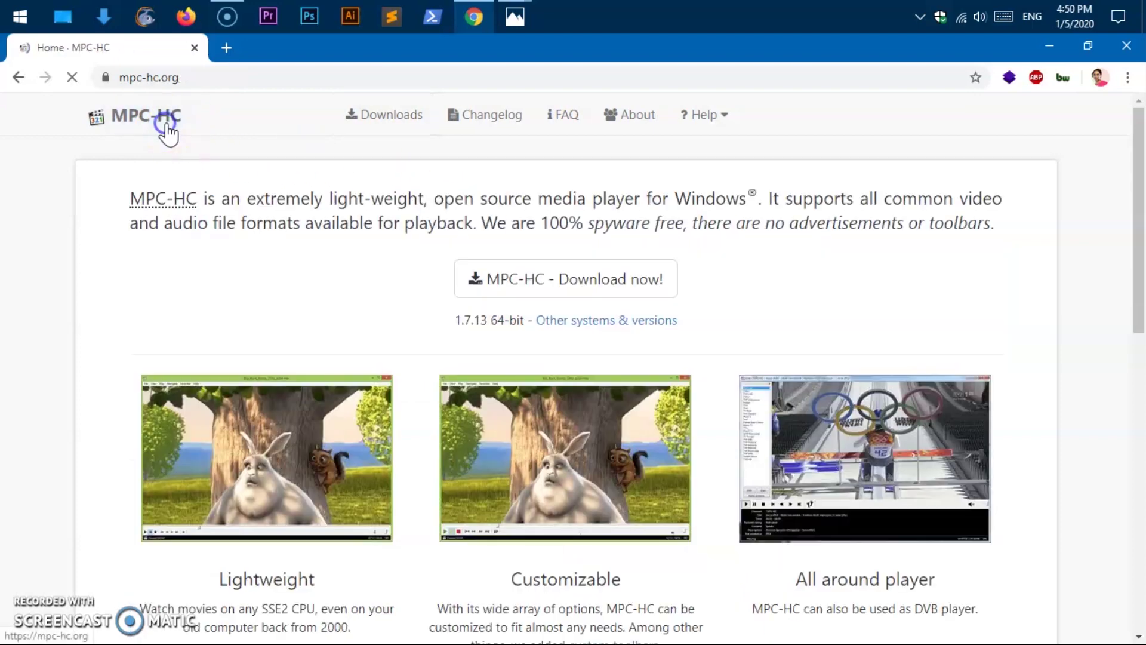
{"action": "left_click_drag", "start_coordinate": [1143, 257], "coordinate": [696, 225]}
{"action": "left_click_drag", "start_coordinate": [509, 216], "coordinate": [729, 205]}
{"action": "left_click", "coordinate": [732, 209]}
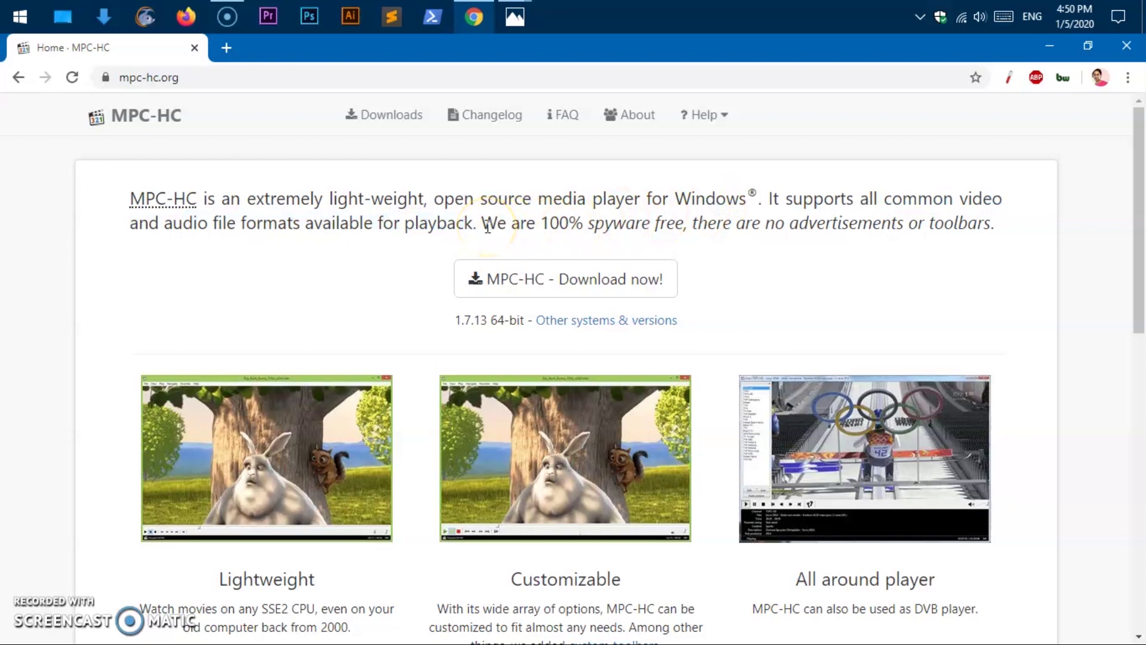
{"action": "left_click_drag", "start_coordinate": [485, 224], "coordinate": [655, 225]}
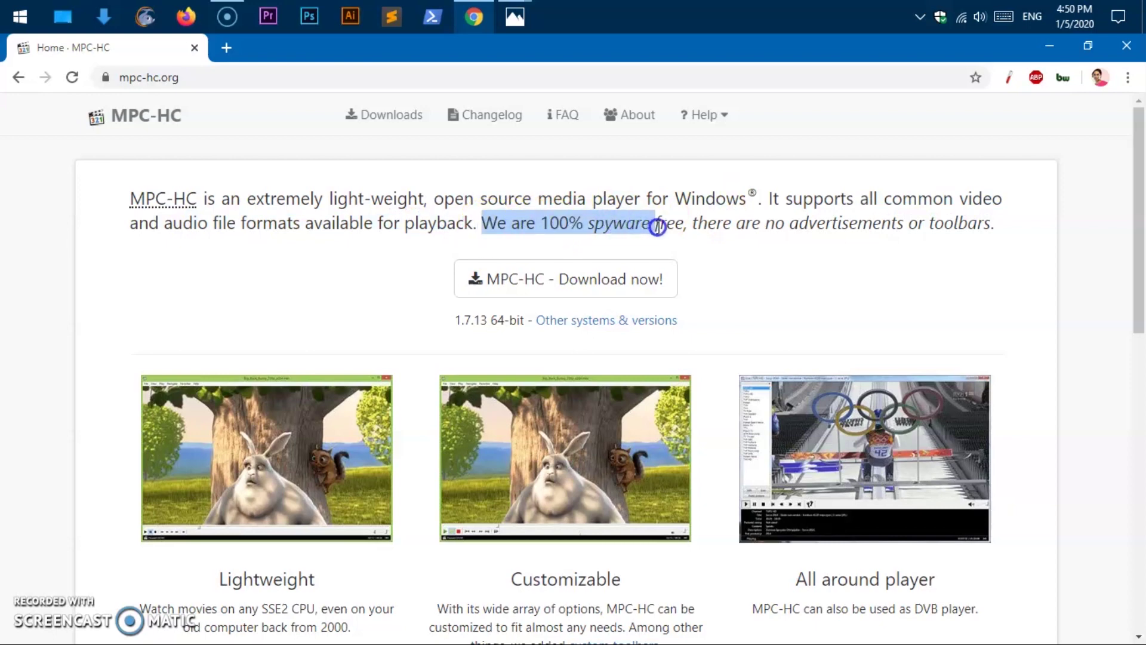
{"action": "left_click", "coordinate": [749, 244]}
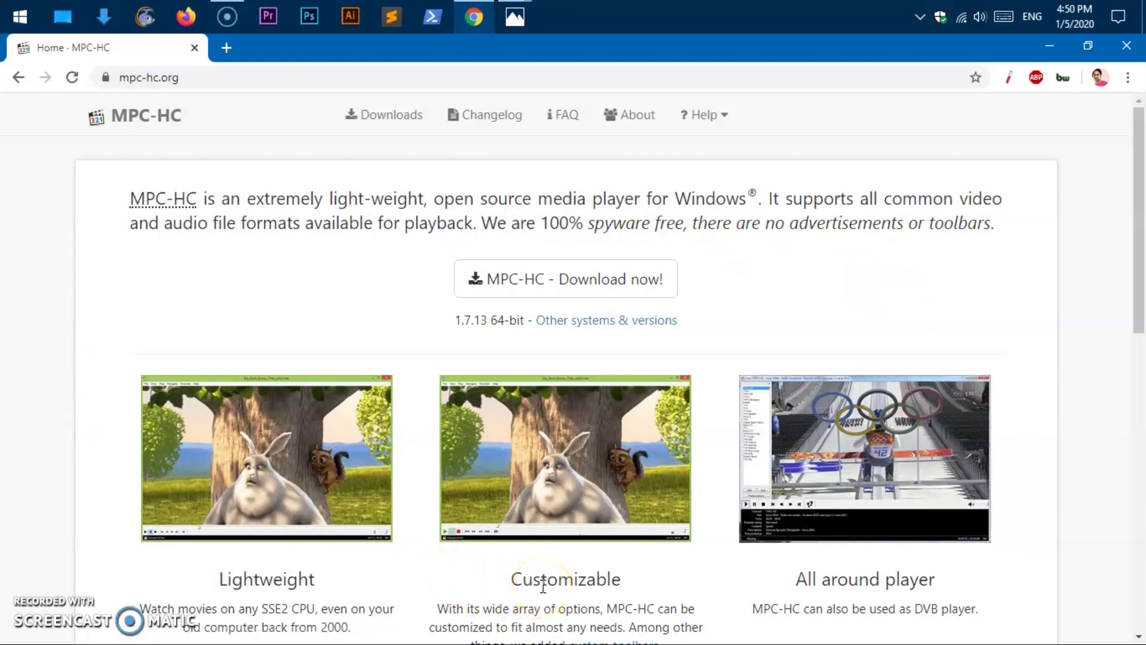
{"action": "scroll", "coordinate": [543, 587], "scroll_direction": "down", "scroll_amount": 3}
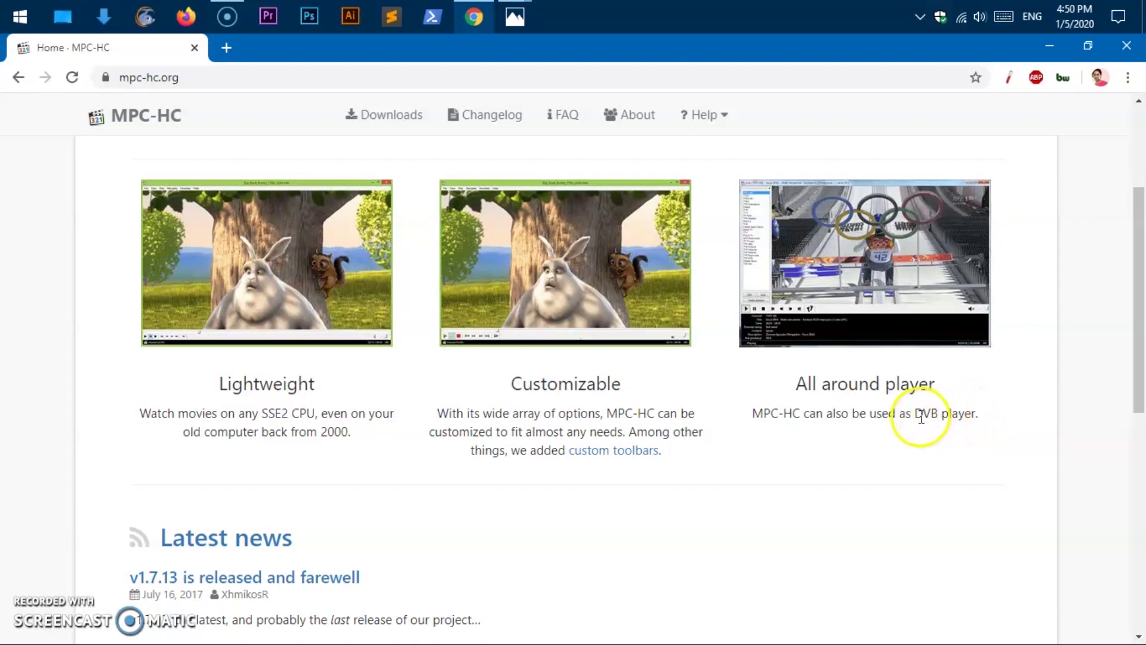
{"action": "scroll", "coordinate": [783, 425], "scroll_direction": "up", "scroll_amount": 3}
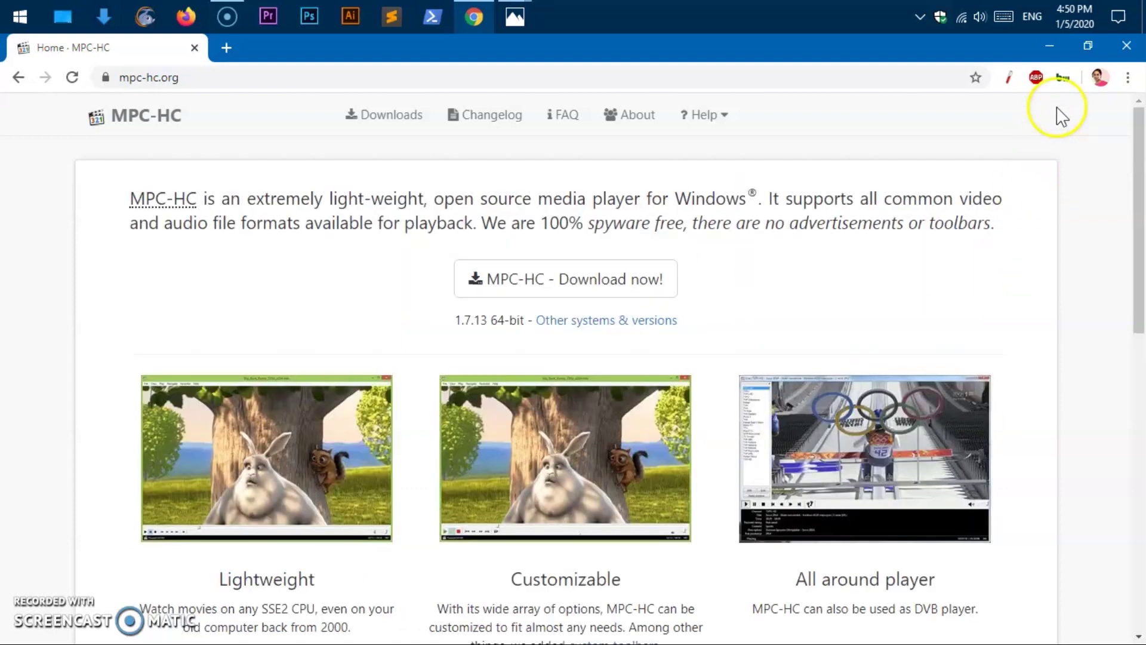
- Minimize the browser and close the Photos window containing the MPC-HC tutorial request note
{"action": "left_click", "coordinate": [1050, 53]}
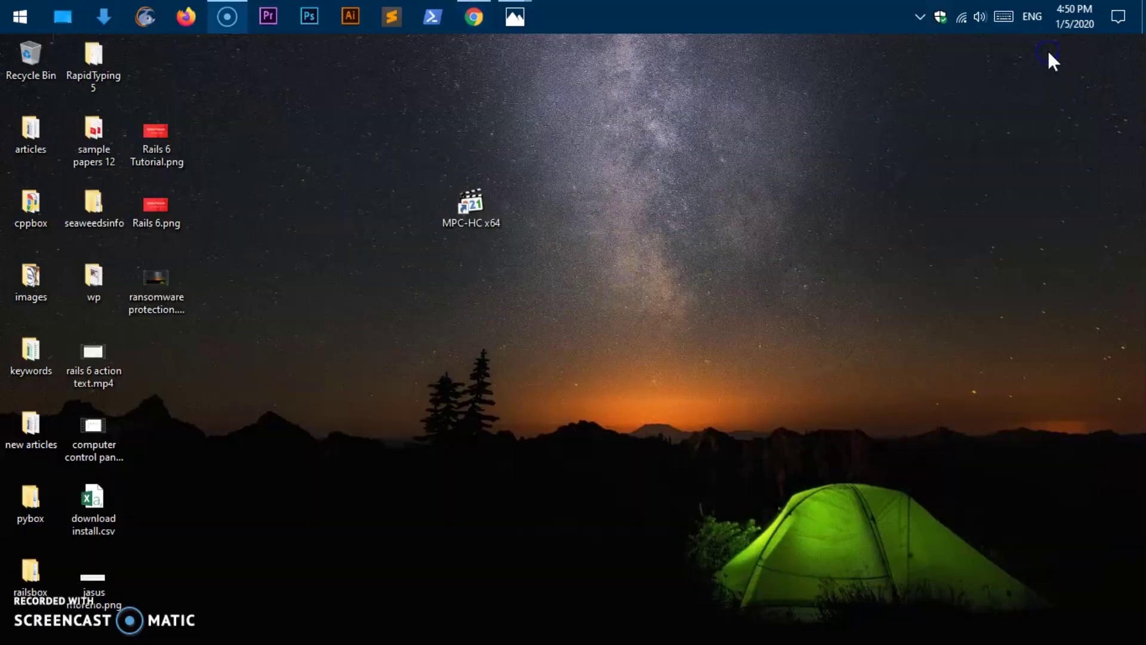
{"action": "left_click_drag", "start_coordinate": [402, 149], "coordinate": [561, 302]}
{"action": "left_click", "coordinate": [612, 292]}
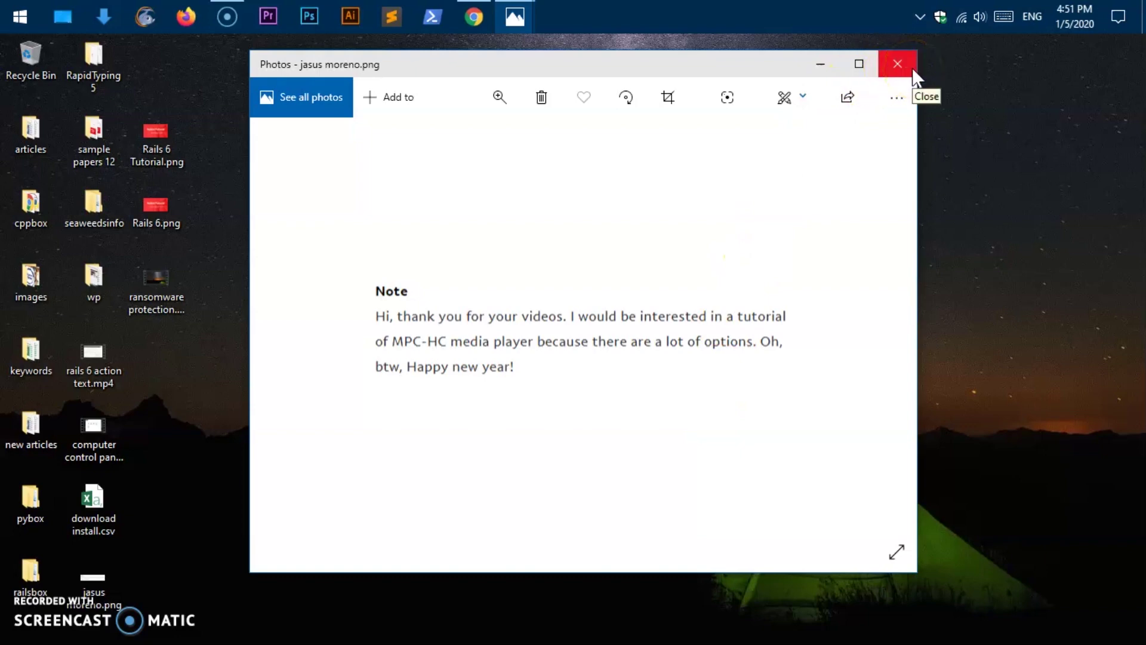
{"action": "left_click", "coordinate": [897, 63]}
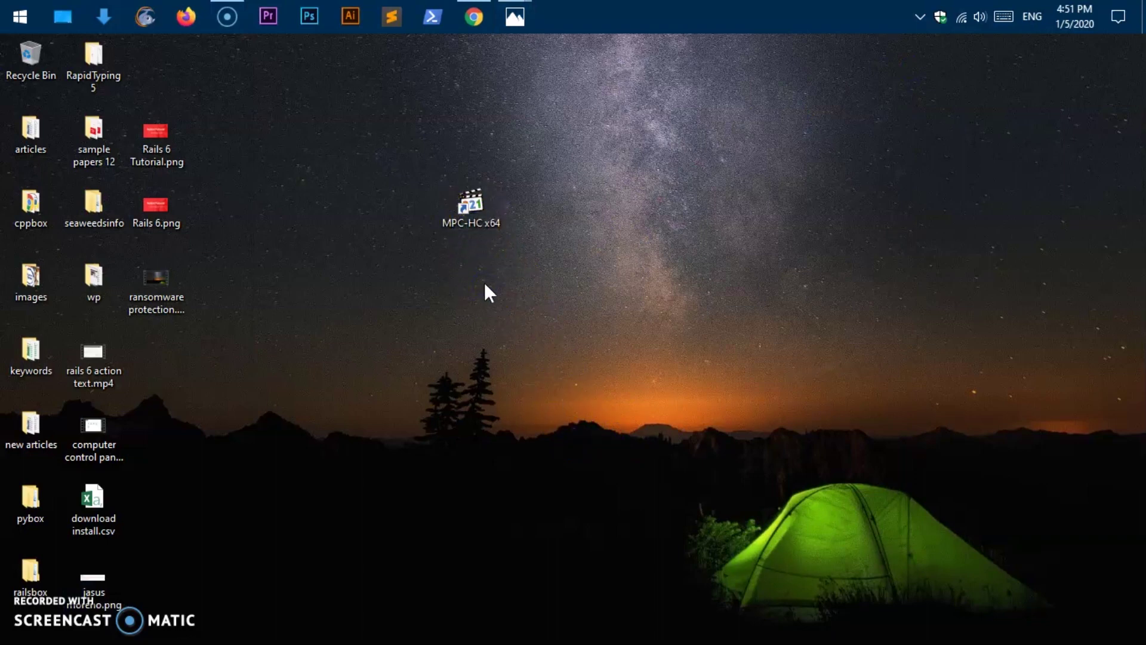
- Launch Media Player Classic Home Cinema from the MPC-HC x64 desktop shortcut
{"action": "left_click", "coordinate": [484, 216]}
{"action": "left_click", "coordinate": [518, 222]}
{"action": "left_click_drag", "start_coordinate": [528, 225], "coordinate": [446, 188]}
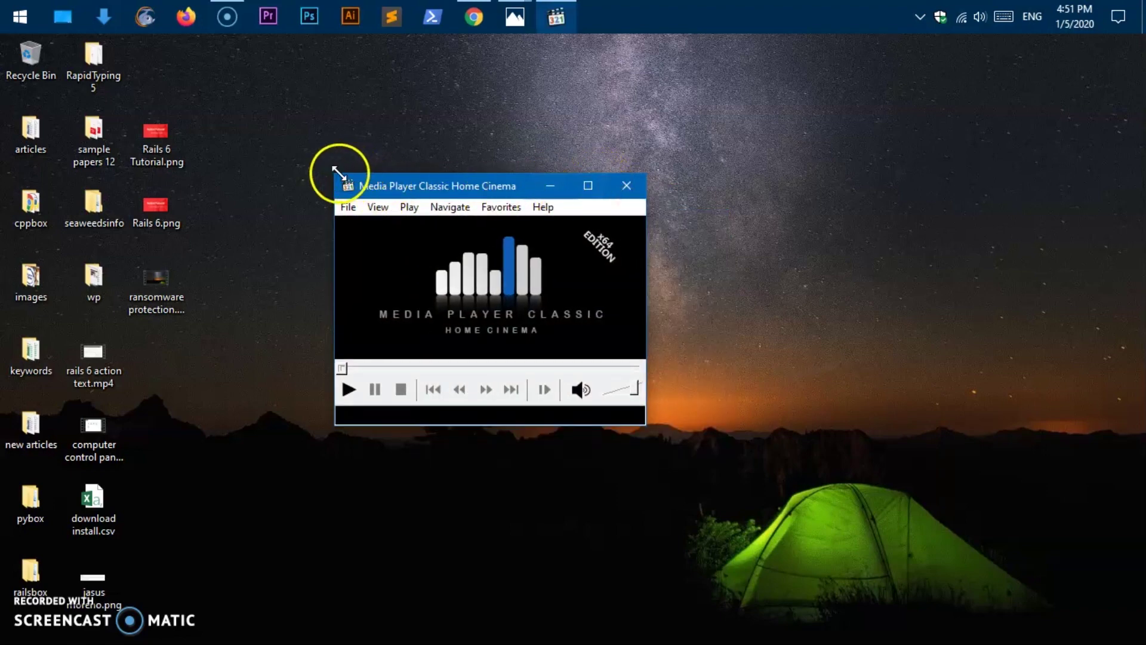
- Enlarge the player window, and maximize it briefly before restoring it as a floating window on the desktop
{"action": "left_click_drag", "start_coordinate": [335, 174], "coordinate": [221, 77]}
{"action": "left_click_drag", "start_coordinate": [348, 91], "coordinate": [469, 177]}
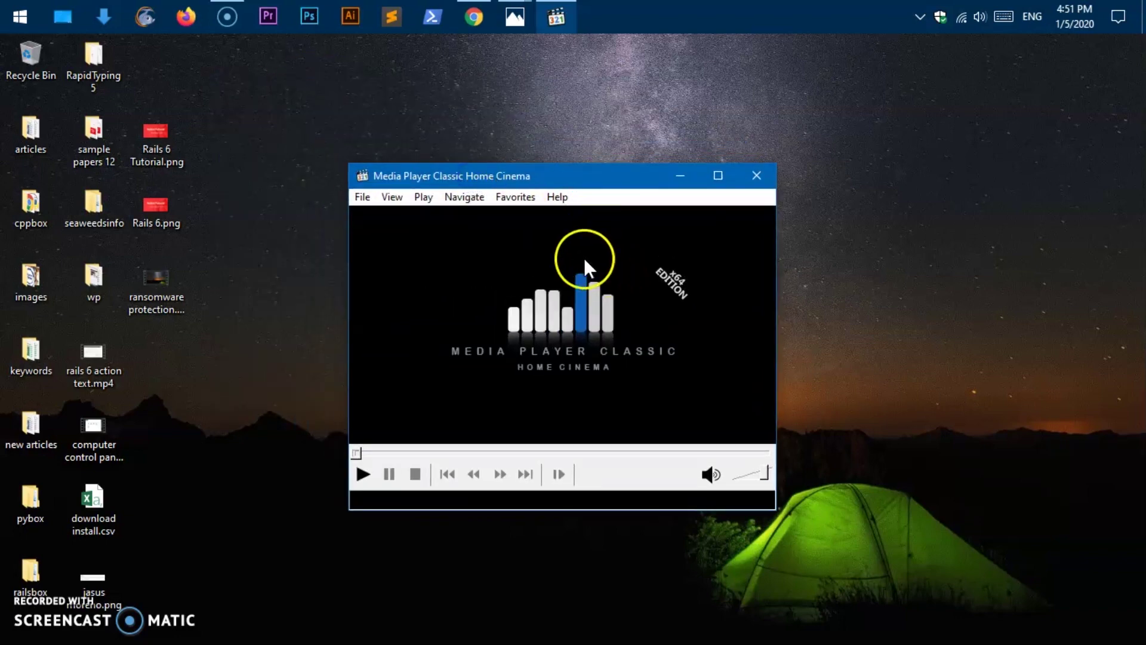
{"action": "left_click", "coordinate": [718, 176]}
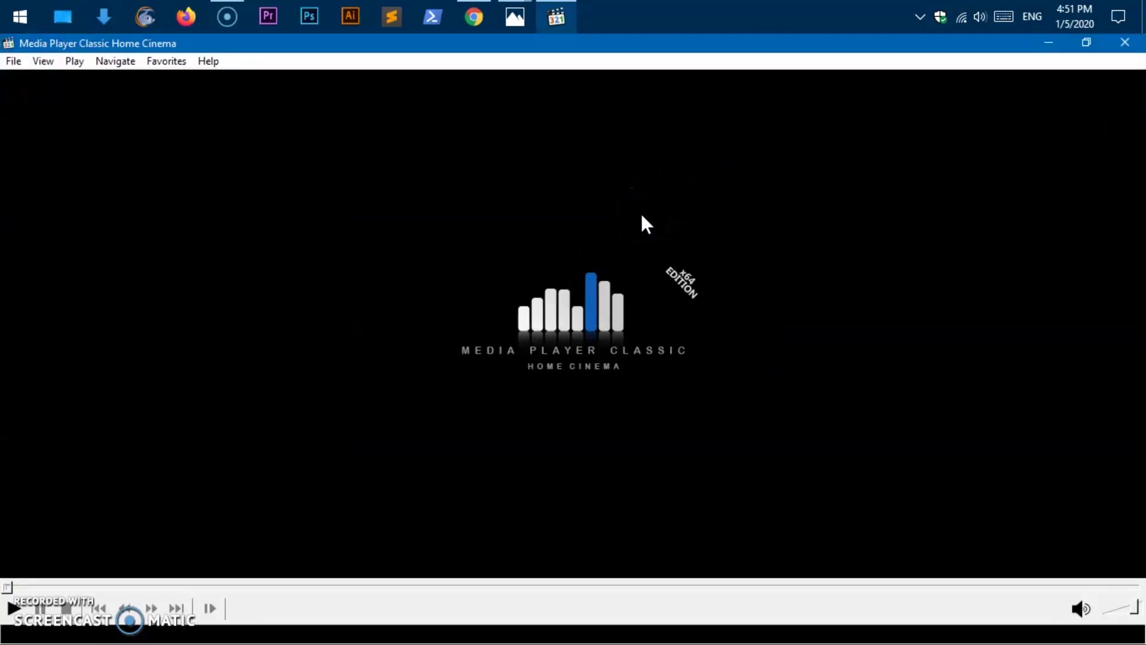
{"action": "left_click_drag", "start_coordinate": [861, 50], "coordinate": [432, 274]}
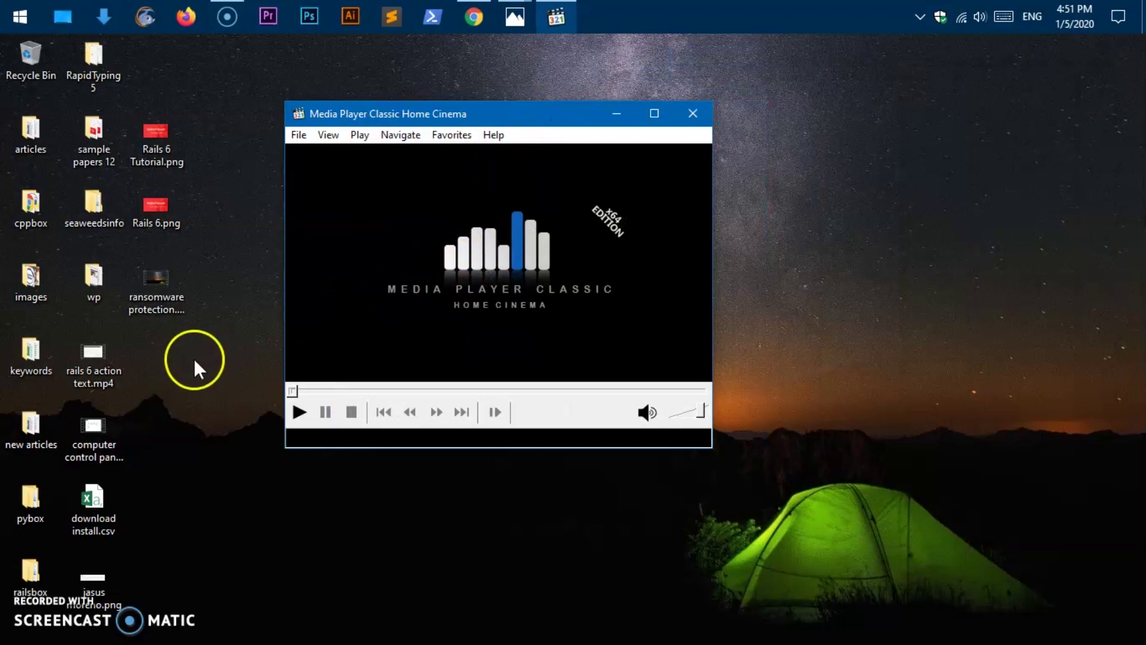
- Play rails 6 action text.mp4 from the desktop in the player and shrink the window to clear the desktop files
{"action": "left_click_drag", "start_coordinate": [93, 352], "coordinate": [424, 286]}
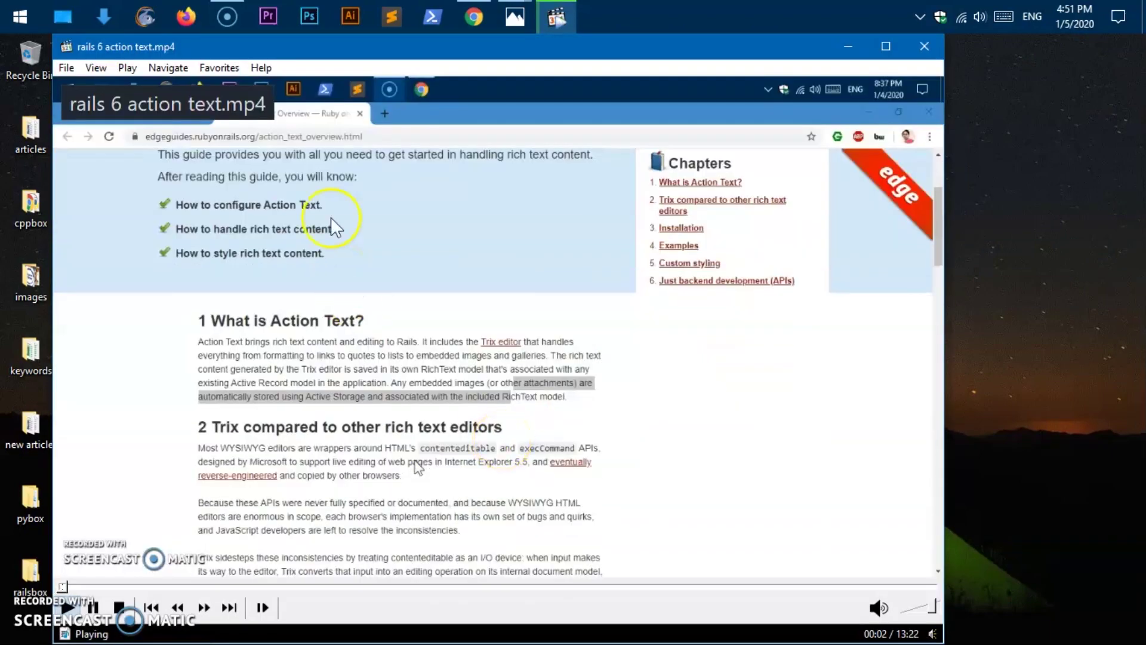
{"action": "left_click_drag", "start_coordinate": [371, 51], "coordinate": [513, 56]}
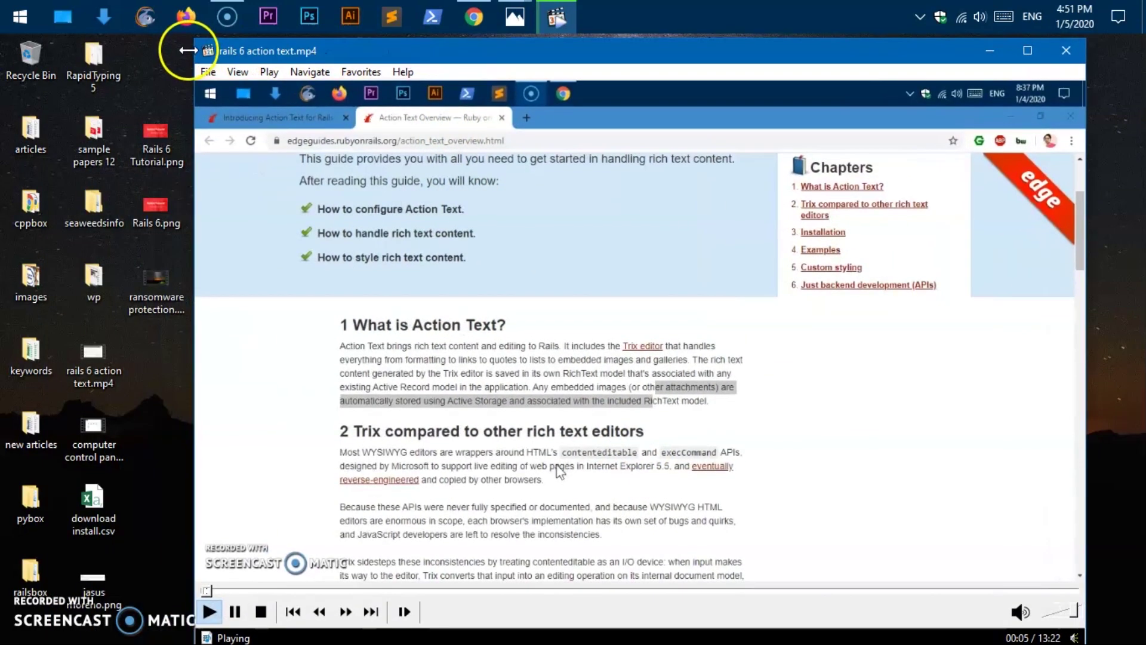
{"action": "left_click_drag", "start_coordinate": [188, 51], "coordinate": [372, 150]}
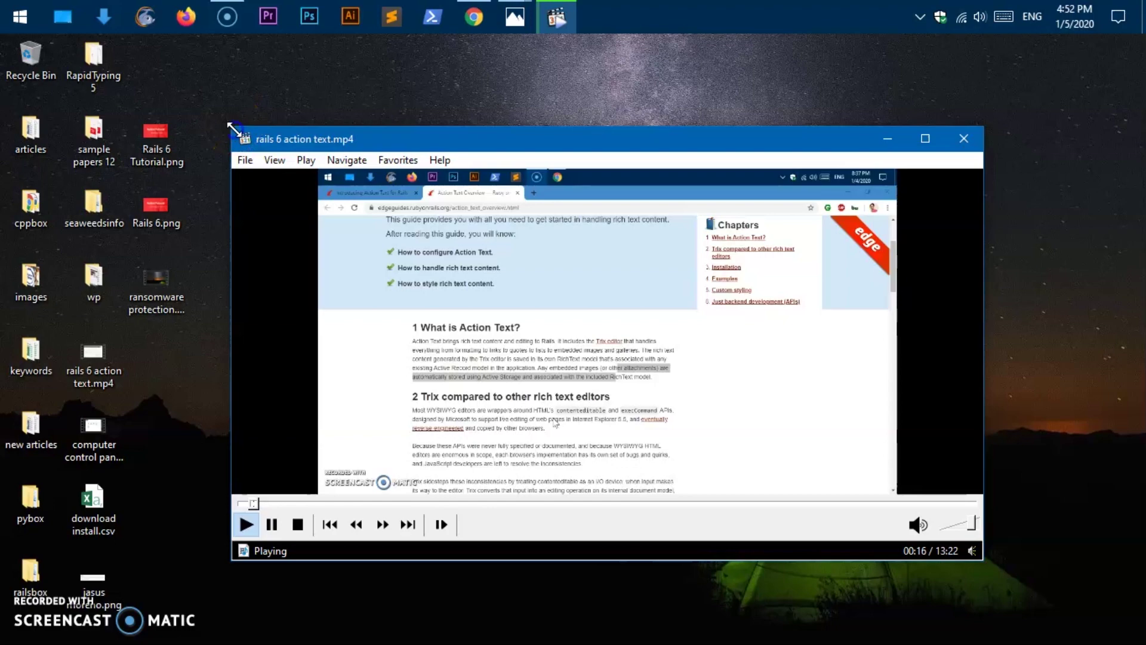
{"action": "left_click_drag", "start_coordinate": [234, 127], "coordinate": [214, 102]}
{"action": "left_click", "coordinate": [690, 379]}
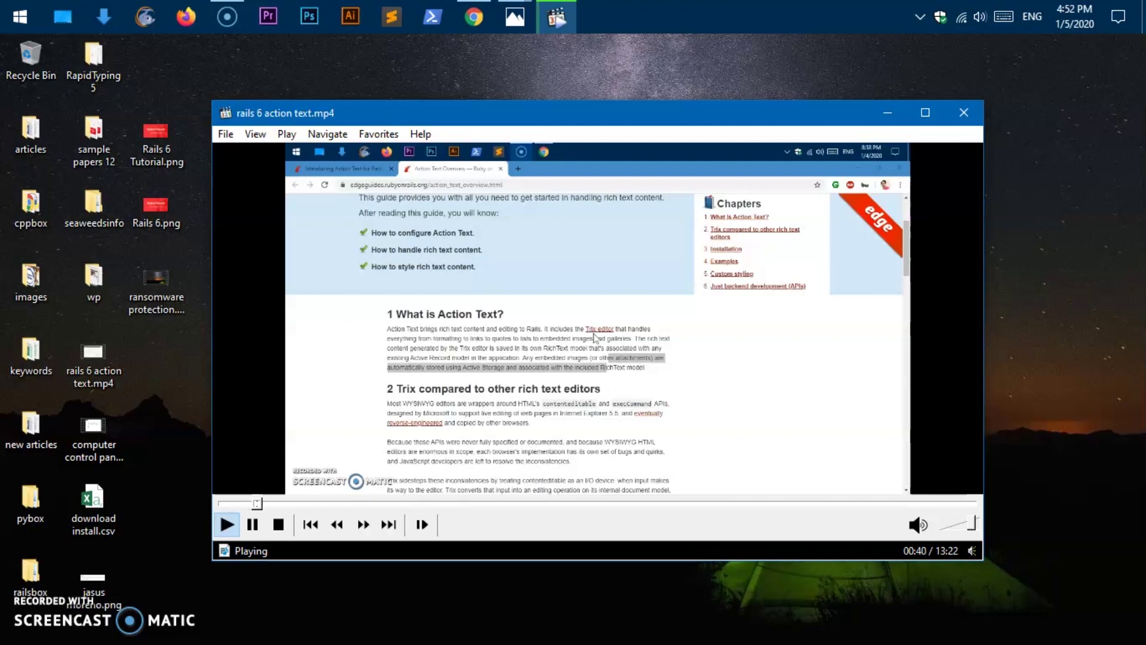
- Adjust the video's volume up and down from the keyboard during playback, leaving it at a lower level
{"action": "key", "text": "Up"}
{"action": "key", "text": "Up"}
{"action": "key", "text": "Down"}
{"action": "key", "text": "Down"}
{"action": "key", "text": "Down"}
{"action": "key", "text": "Down"}
{"action": "key", "text": "Down"}
{"action": "key", "text": "Down"}
{"action": "key", "text": "Down"}
{"action": "key", "text": "Down"}
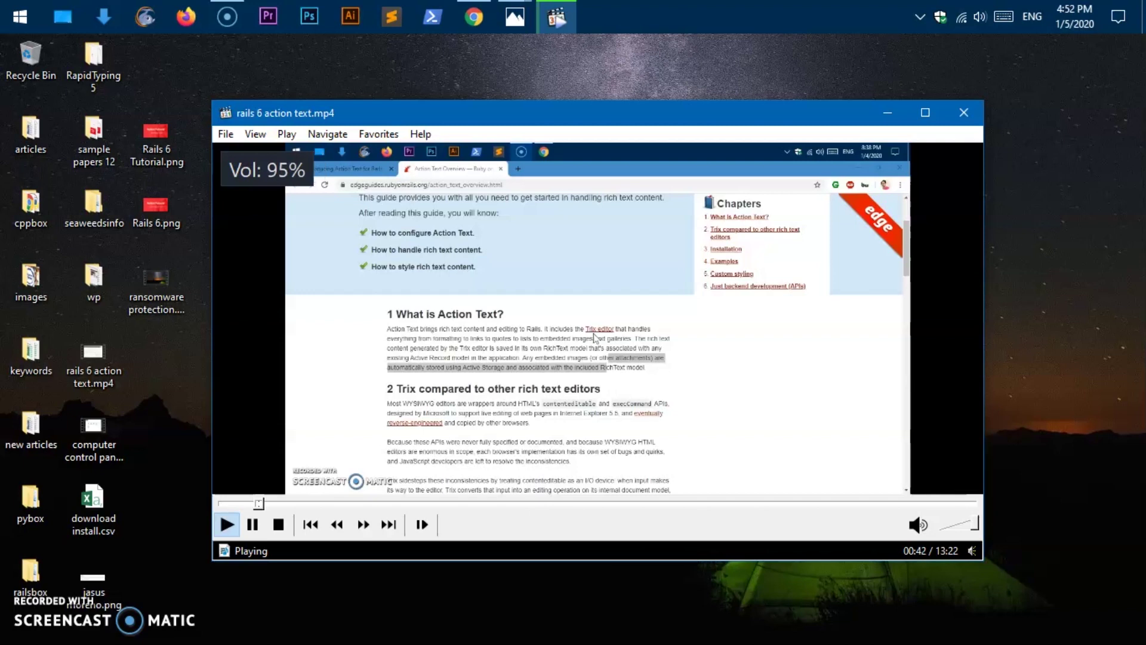
{"action": "key", "text": "Down"}
{"action": "key", "text": "Down"}
{"action": "key", "text": "Up"}
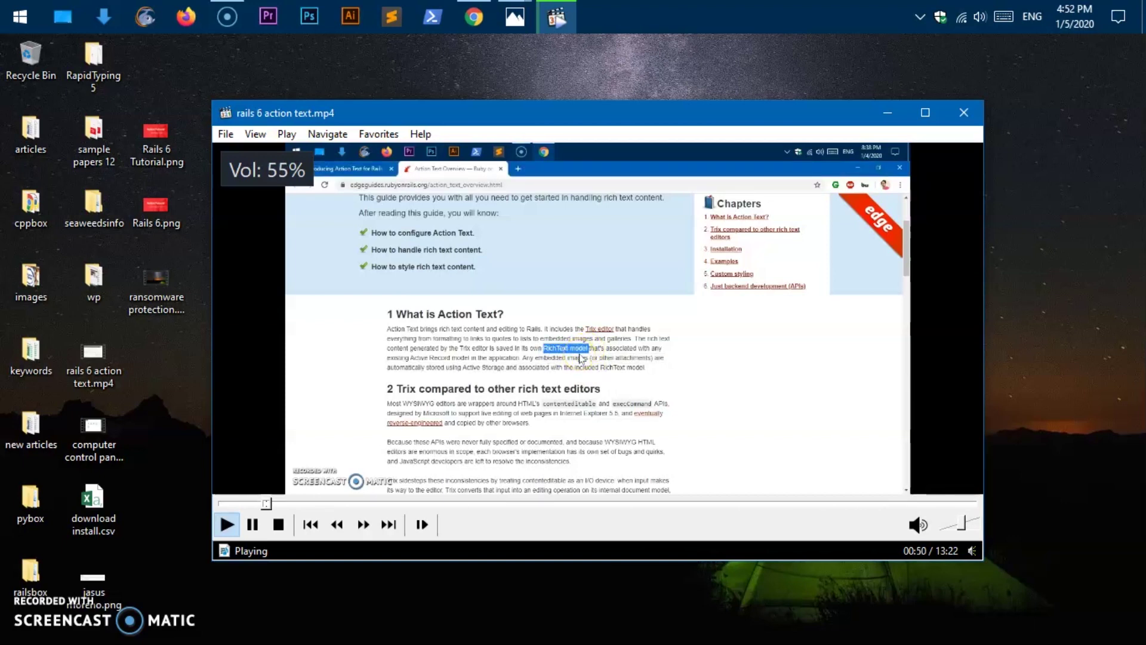
{"action": "key", "text": "Up"}
{"action": "key", "text": "Up"}
{"action": "key", "text": "Up"}
{"action": "key", "text": "Up"}
{"action": "key", "text": "Down"}
{"action": "key", "text": "Down"}
{"action": "key", "text": "Down"}
{"action": "key", "text": "Down"}
{"action": "key", "text": "Down"}
{"action": "key", "text": "Down"}
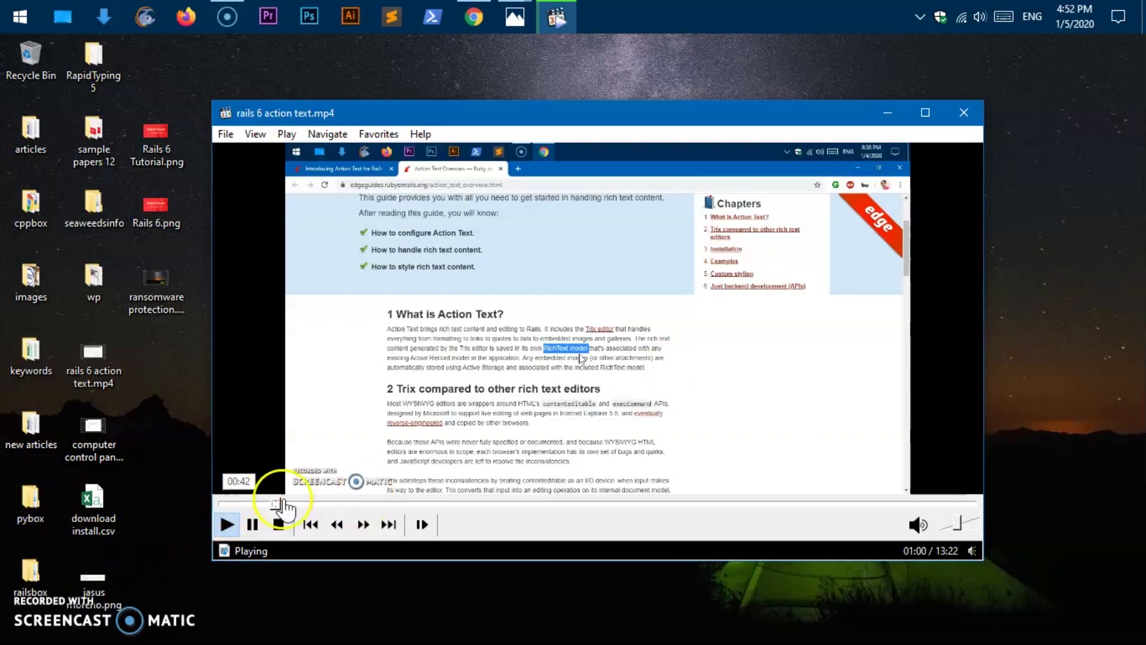
- Seek the playing video backward in short jumps to about 00:15
{"action": "key", "text": "Left"}
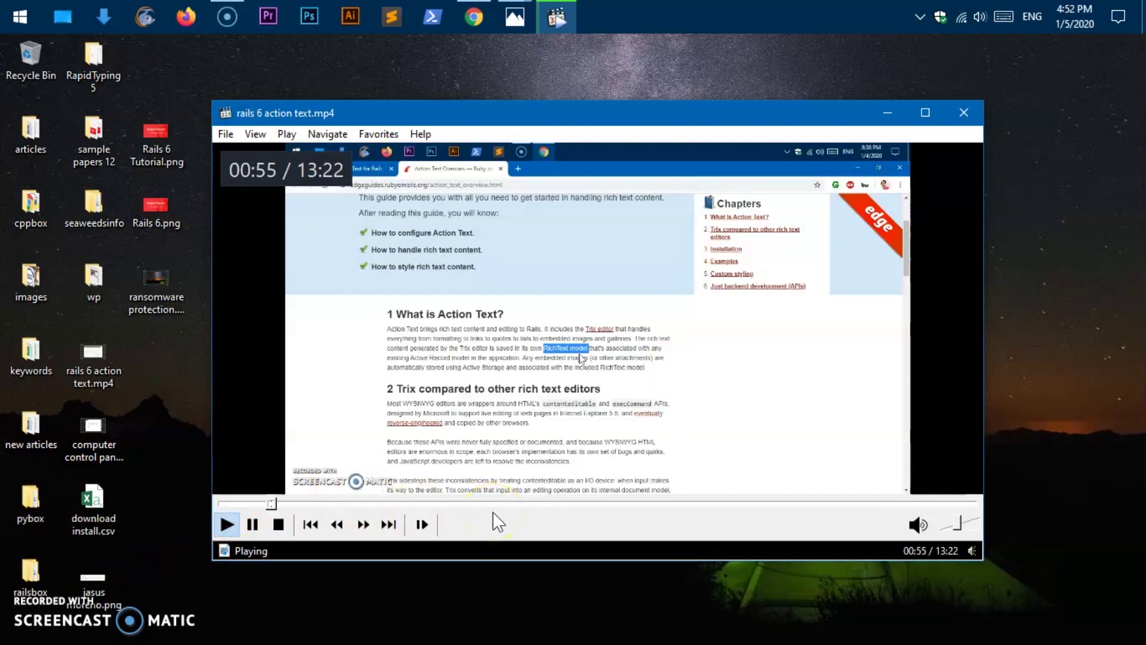
{"action": "key", "text": "Left"}
{"action": "key", "text": "Left"}
{"action": "key", "text": "Left"}
{"action": "key", "text": "Left"}
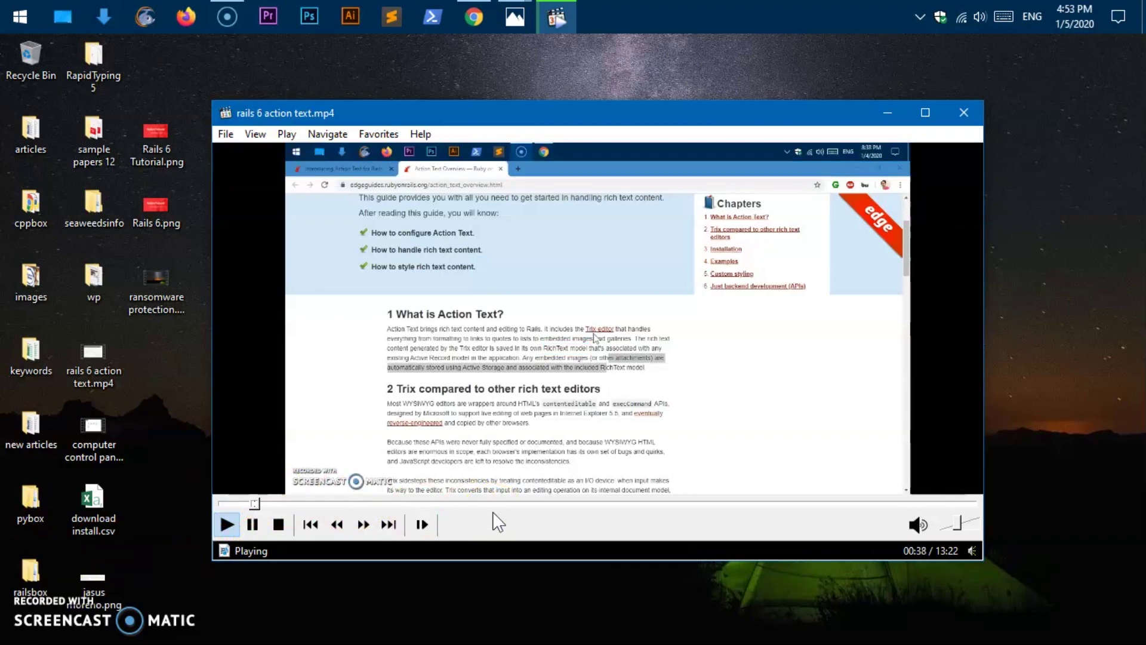
{"action": "key", "text": "Left"}
{"action": "key", "text": "Left"}
{"action": "key", "text": "Left"}
{"action": "key", "text": "Left"}
{"action": "key", "text": "Left"}
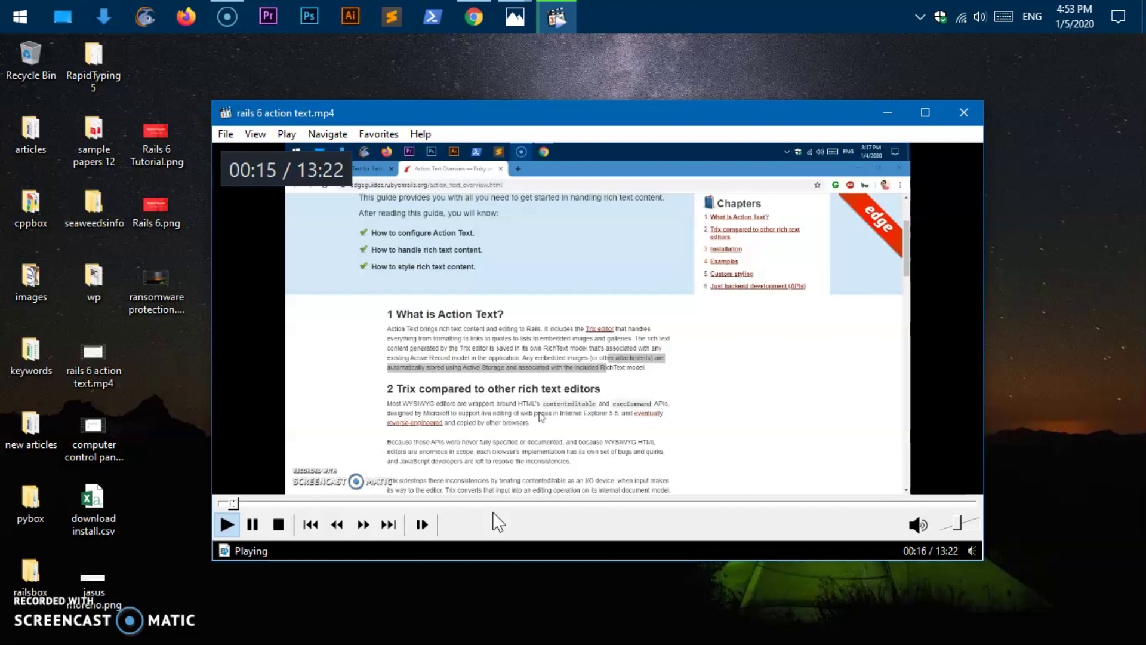
- Seek the playing video forward in repeated short jumps to about 06:30
{"action": "key", "text": "Right"}
{"action": "key", "text": "Right"}
{"action": "key", "text": "Right"}
{"action": "key", "text": "Right"}
{"action": "key", "text": "Right"}
{"action": "key", "text": "Right"}
{"action": "key", "text": "Right"}
{"action": "key", "text": "Right"}
{"action": "key", "text": "Right"}
{"action": "key", "text": "Right"}
{"action": "key", "text": "Right"}
{"action": "key", "text": "Right"}
{"action": "key", "text": "Right"}
{"action": "key", "text": "Right"}
{"action": "key", "text": "Right"}
{"action": "key", "text": "Right"}
{"action": "key", "text": "Right"}
{"action": "key", "text": "Right"}
{"action": "key", "text": "Right"}
{"action": "key", "text": "Right"}
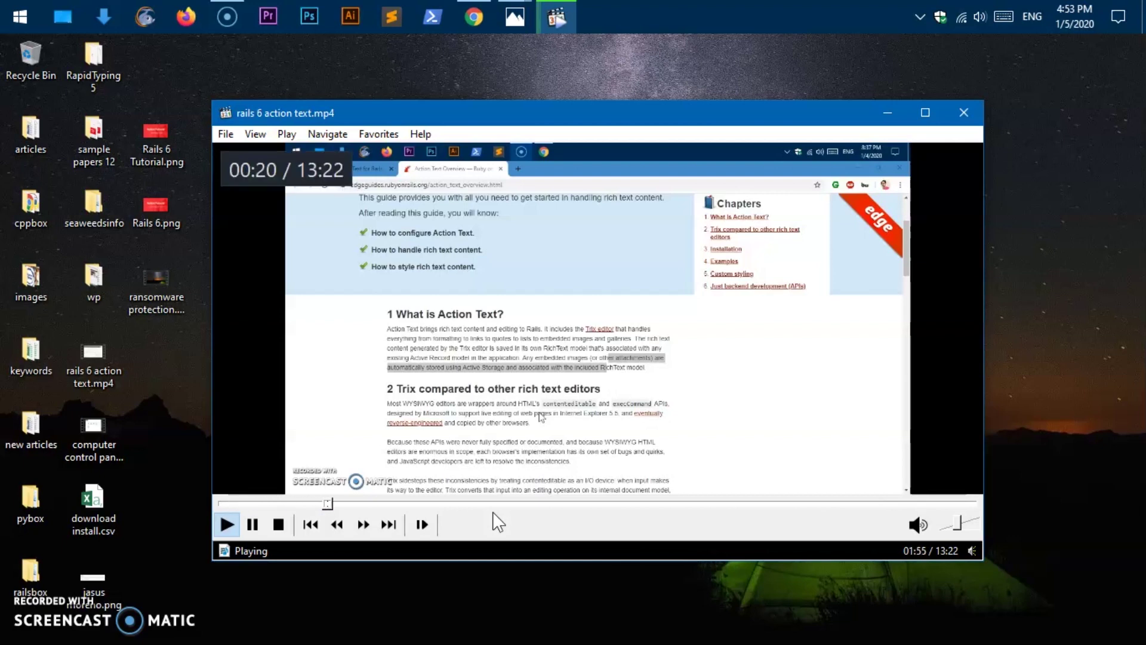
{"action": "key", "text": "Right"}
{"action": "key", "text": "Right"}
{"action": "key", "text": "Right"}
{"action": "key", "text": "Right"}
{"action": "key", "text": "Right"}
{"action": "key", "text": "Right"}
{"action": "key", "text": "Right"}
{"action": "key", "text": "Right"}
{"action": "key", "text": "Right"}
{"action": "key", "text": "Right"}
{"action": "key", "text": "Right"}
{"action": "key", "text": "Right"}
{"action": "key", "text": "Right"}
{"action": "key", "text": "Right"}
{"action": "key", "text": "Right"}
{"action": "key", "text": "Right"}
{"action": "key", "text": "Right"}
{"action": "key", "text": "Right"}
{"action": "key", "text": "Right"}
{"action": "key", "text": "Right"}
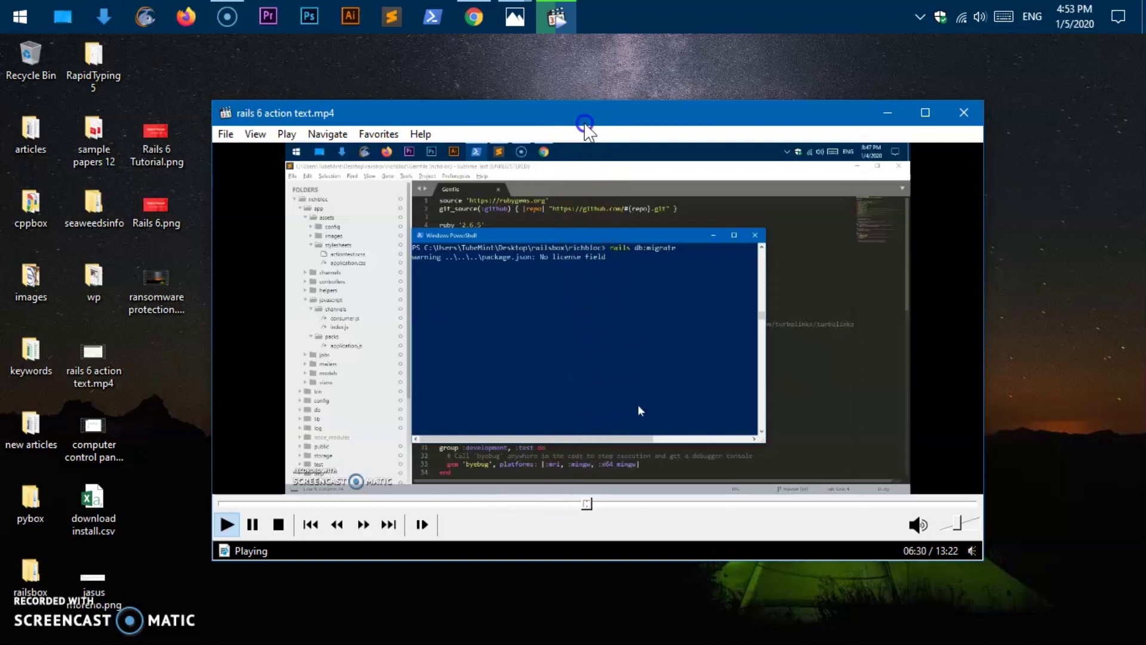
- Shift the player window slightly upward and skip to the previous file, computer control panel recycle icons.mp4
{"action": "left_click_drag", "start_coordinate": [583, 117], "coordinate": [572, 84]}
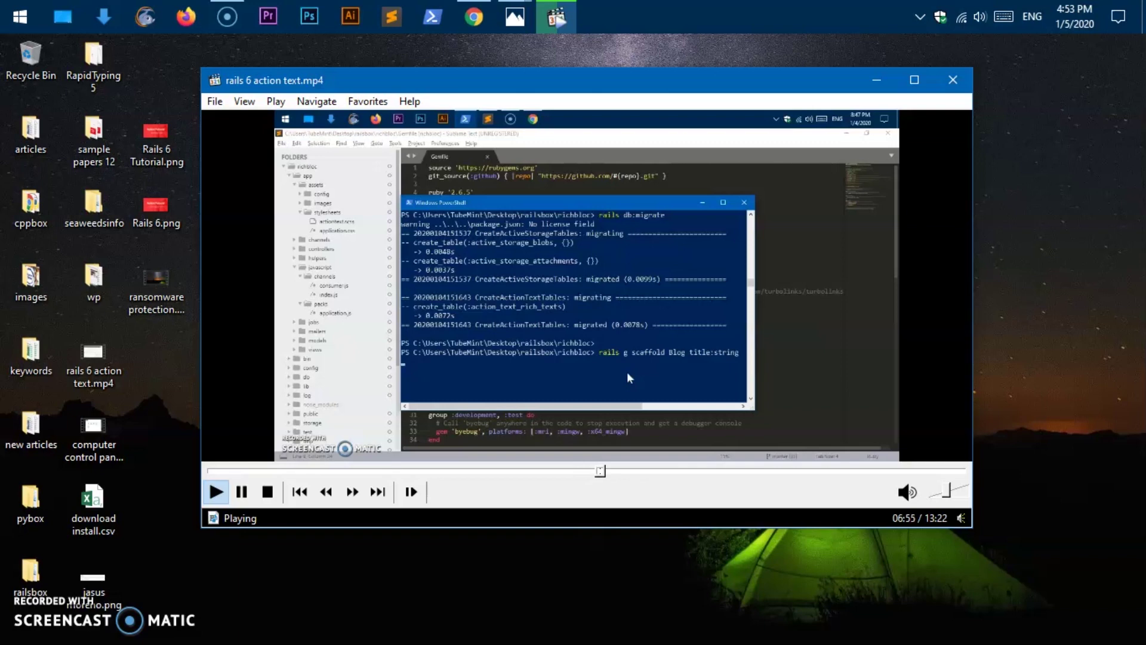
{"action": "key", "text": "Page_Up"}
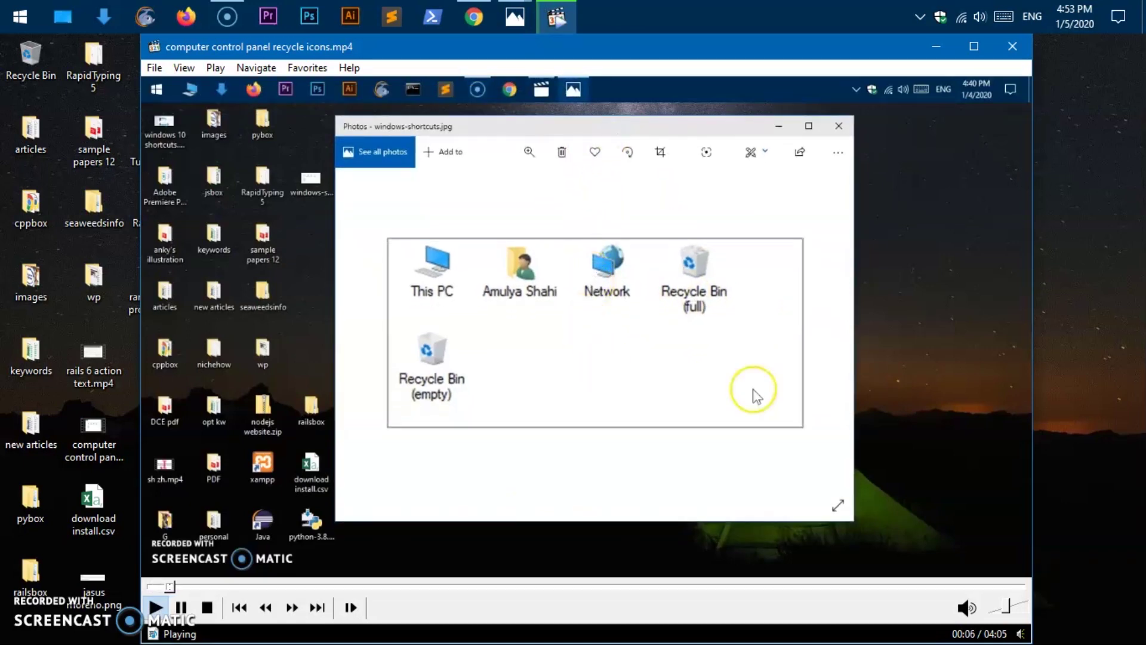
- Switch playback to rails 6 action text.mp4 and onward to ransomware protection.mp4
{"action": "key", "text": "Page_Up"}
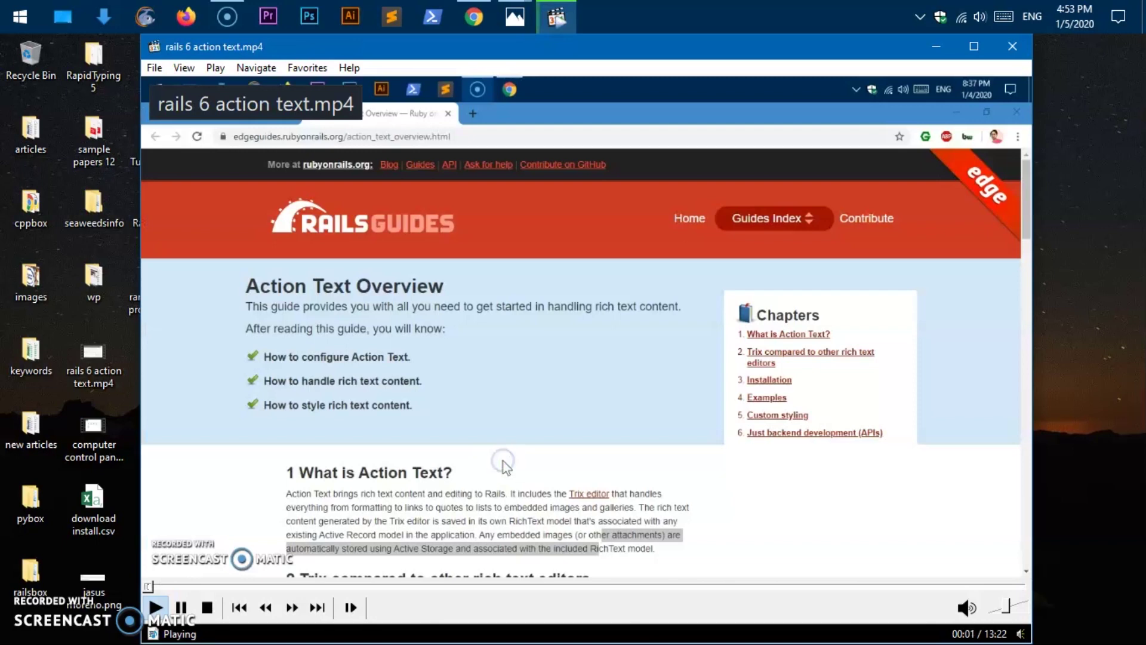
{"action": "key", "text": "Page_Up"}
{"action": "key", "text": "Page_Up"}
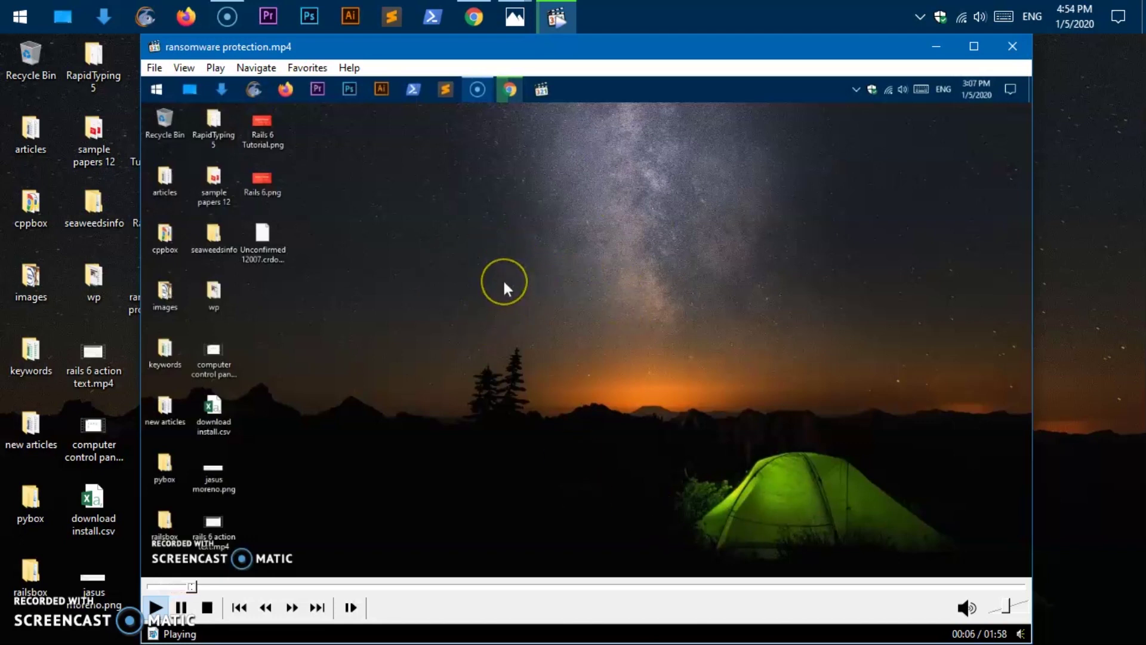
- Toggle the ransomware protection.mp4 video between paused and playing several times, leaving it paused at about 00:09
{"action": "key", "text": "space"}
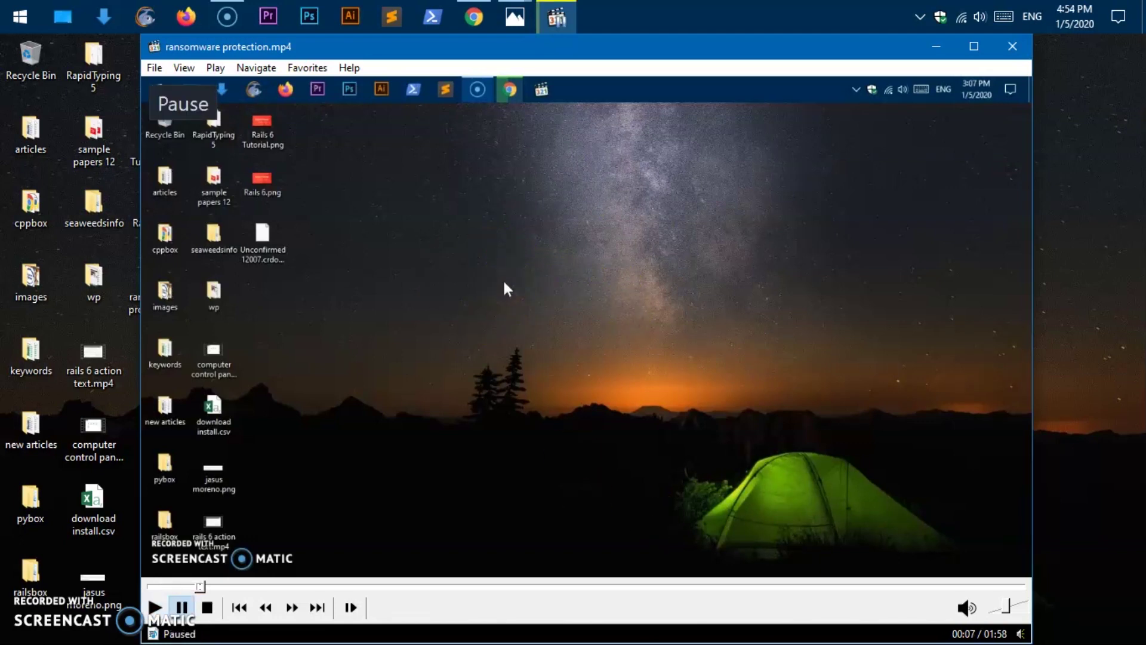
{"action": "key", "text": "space"}
{"action": "key", "text": "space"}
{"action": "key", "text": "space"}
{"action": "key", "text": "space"}
- Mute the audio, adjust the volume up and down, and toggle mute, leaving the sound on at 45%
{"action": "key", "text": "ctrl+m"}
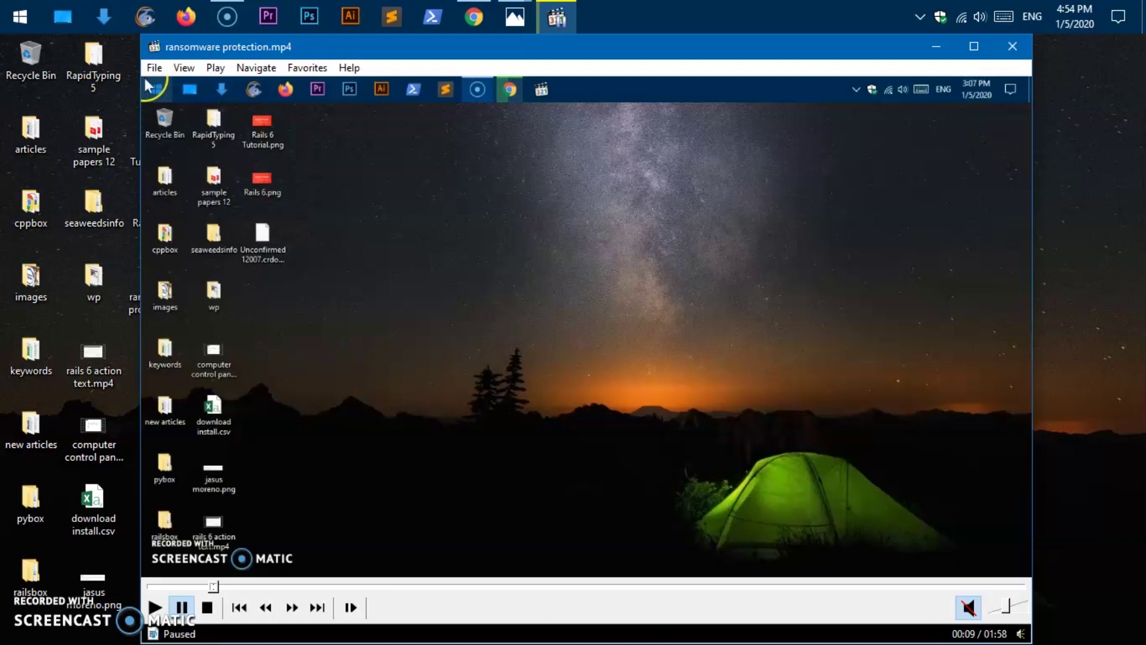
{"action": "scroll", "coordinate": [148, 85], "scroll_direction": "up", "scroll_amount": 4}
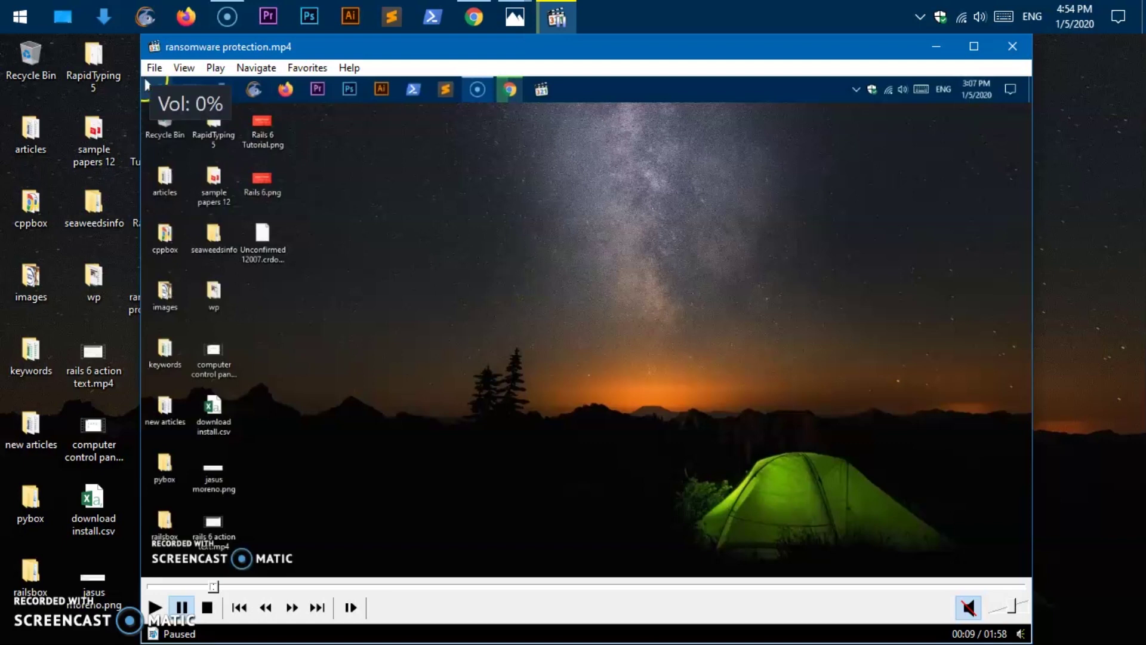
{"action": "scroll", "coordinate": [148, 85], "scroll_direction": "down", "scroll_amount": 3}
{"action": "key", "text": "ctrl+m"}
{"action": "key", "text": "ctrl+m"}
{"action": "key", "text": "ctrl+m"}
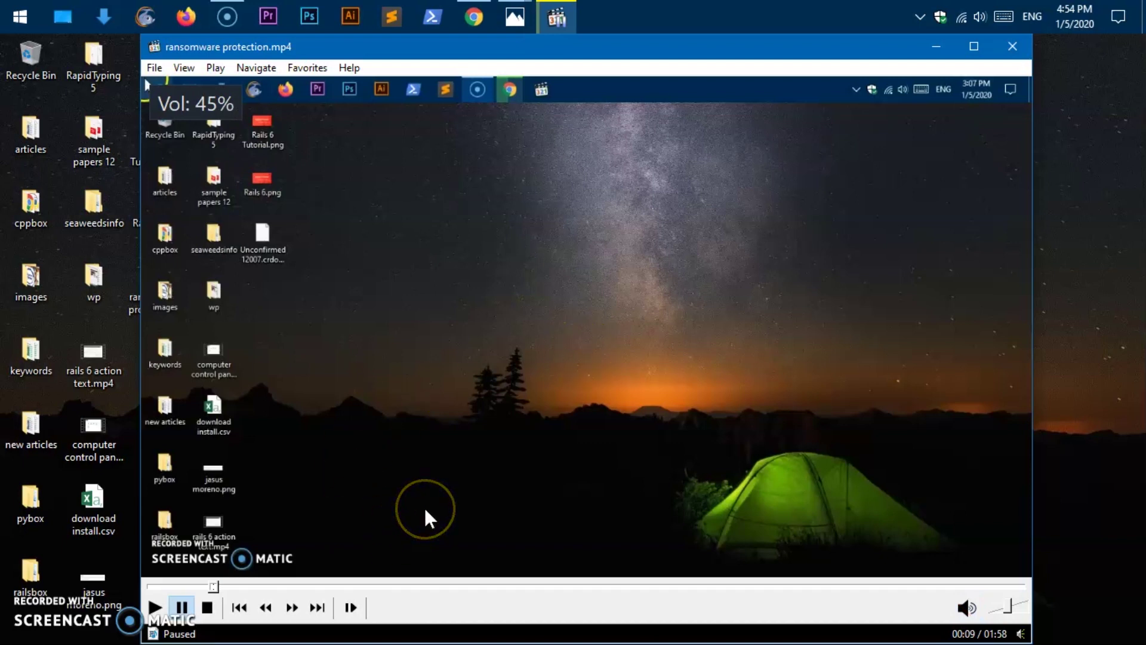
- Resume and pause playback repeatedly, leaving the video paused at about 00:15
{"action": "key", "text": "space"}
{"action": "key", "text": "space"}
{"action": "key", "text": "space"}
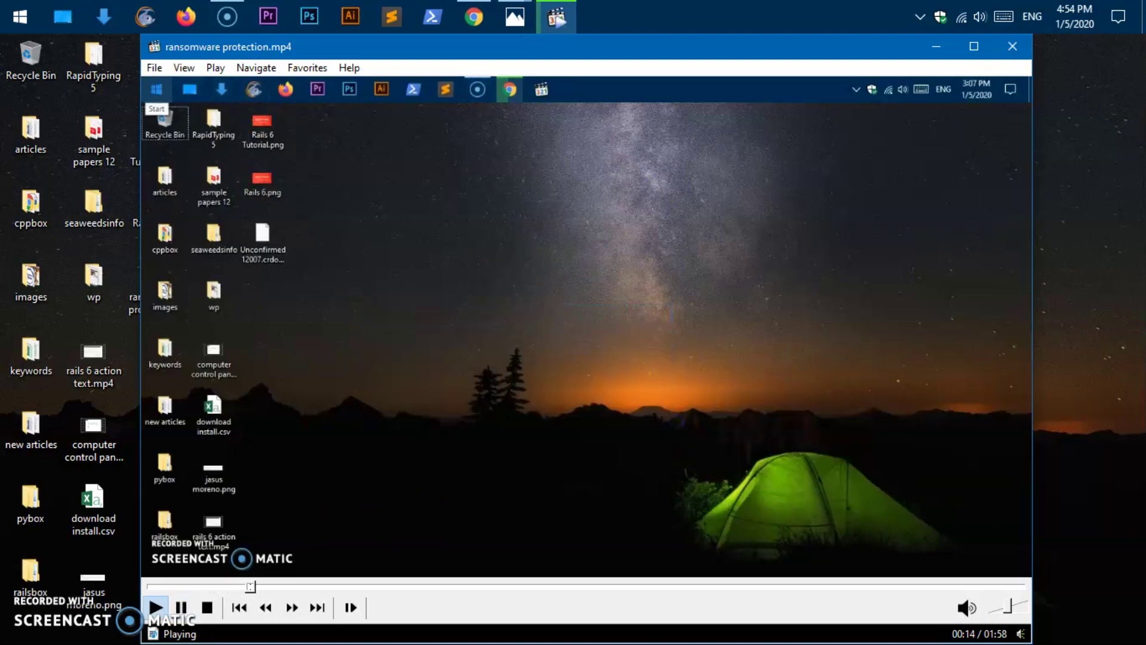
{"action": "key", "text": "space"}
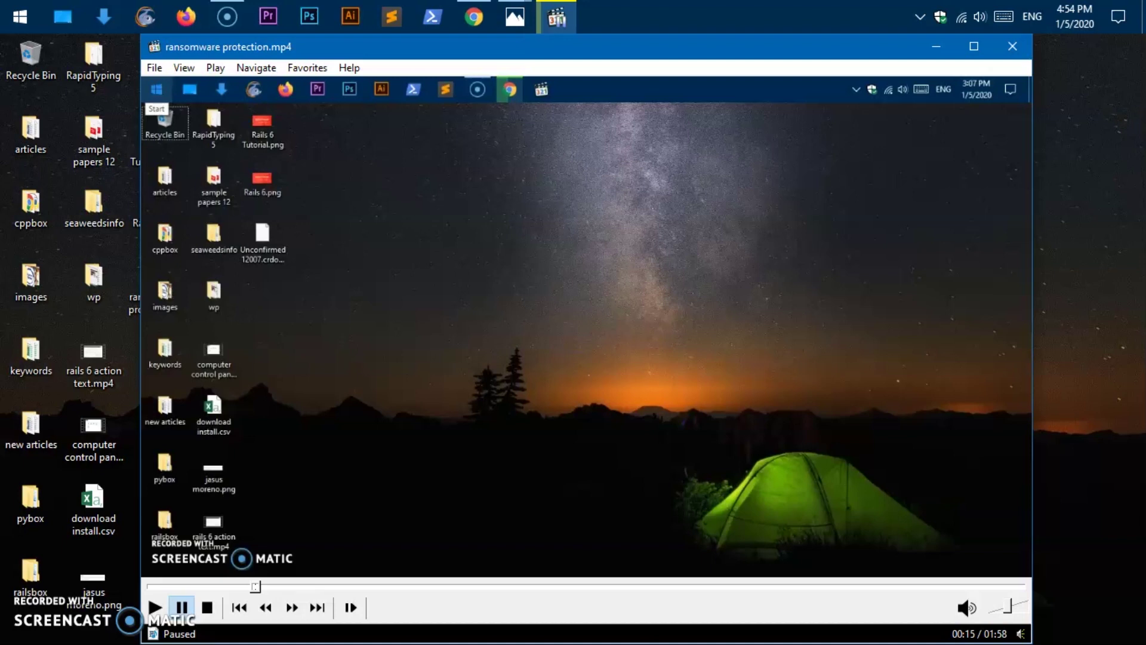
- Return the paused video to its start and seek forward in short jumps to about 01:17
{"action": "key", "text": "Home"}
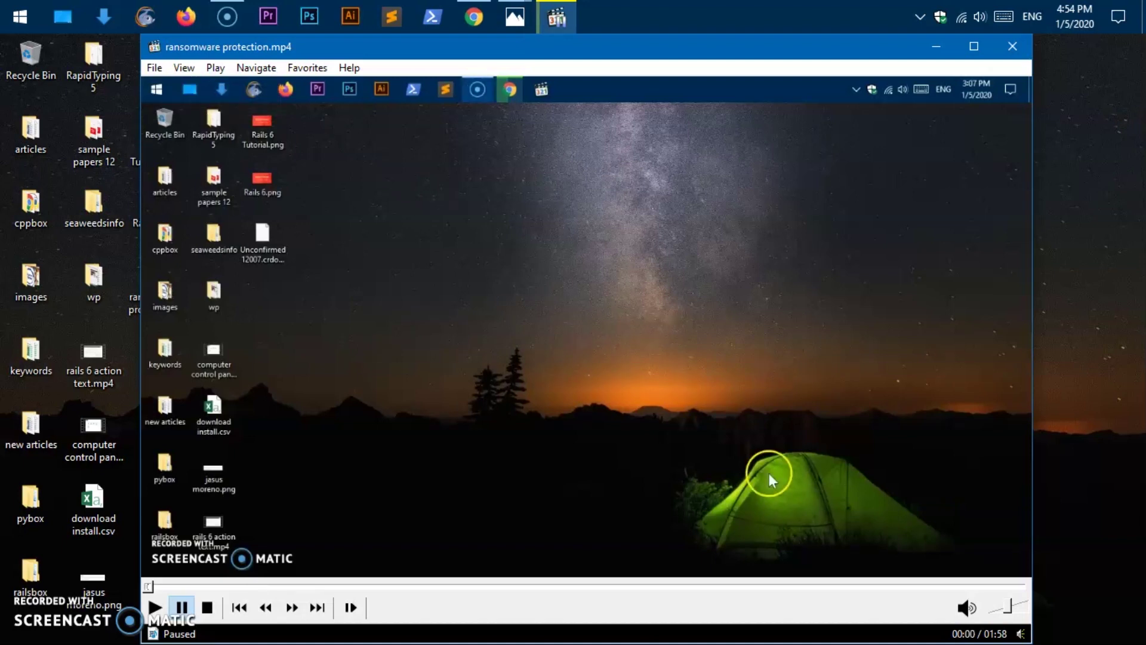
{"action": "key", "text": "Right"}
{"action": "key", "text": "Right"}
{"action": "key", "text": "Right"}
{"action": "key", "text": "Right"}
{"action": "key", "text": "Right"}
{"action": "key", "text": "Right"}
{"action": "key", "text": "Right"}
{"action": "key", "text": "Right"}
{"action": "key", "text": "Right"}
{"action": "key", "text": "Right"}
{"action": "key", "text": "Right"}
{"action": "key", "text": "Right"}
{"action": "key", "text": "Right"}
{"action": "key", "text": "Right"}
{"action": "key", "text": "Right"}
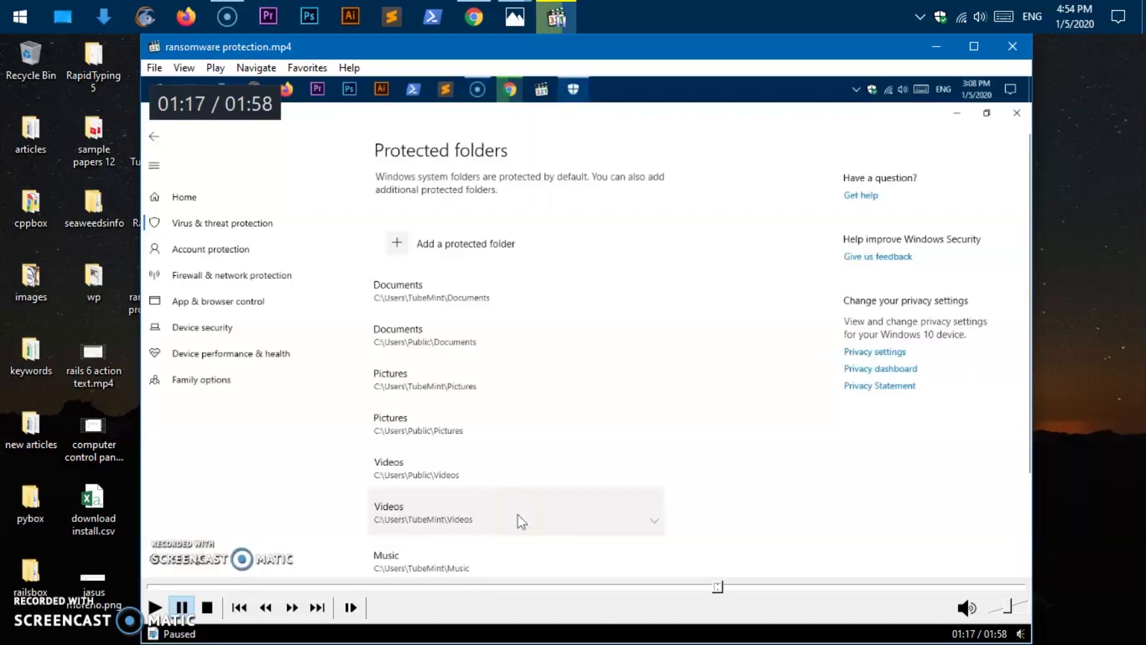
- Stop the video, seek it forward in short jumps to about 00:39, and go back one jump to 00:34
{"action": "key", "text": "period"}
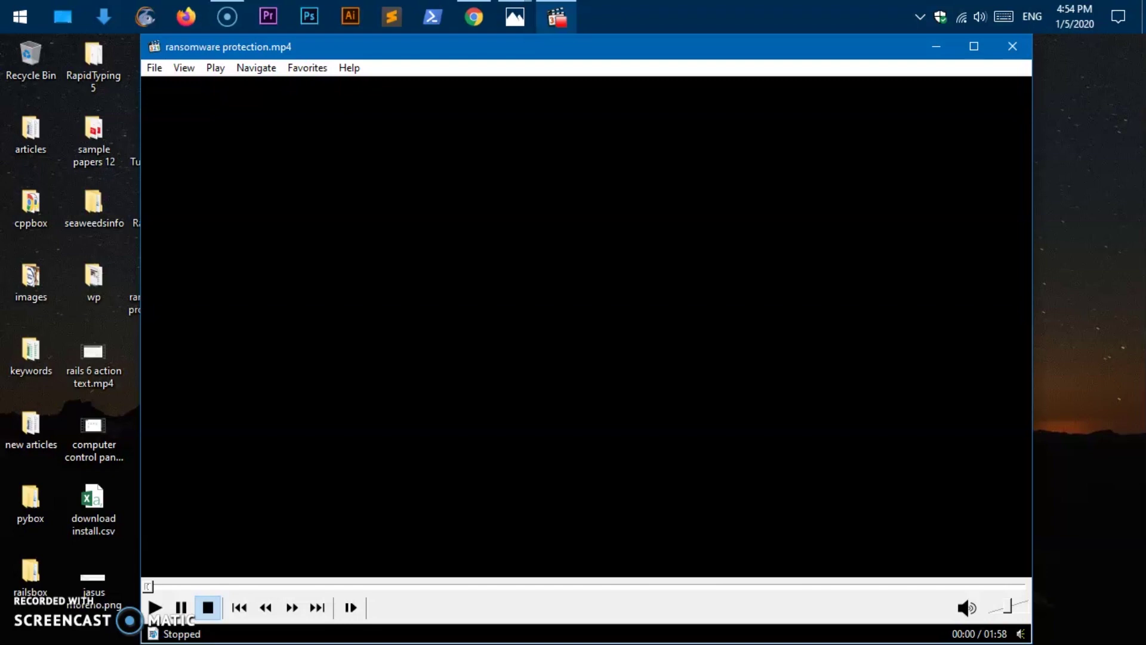
{"action": "key", "text": "period"}
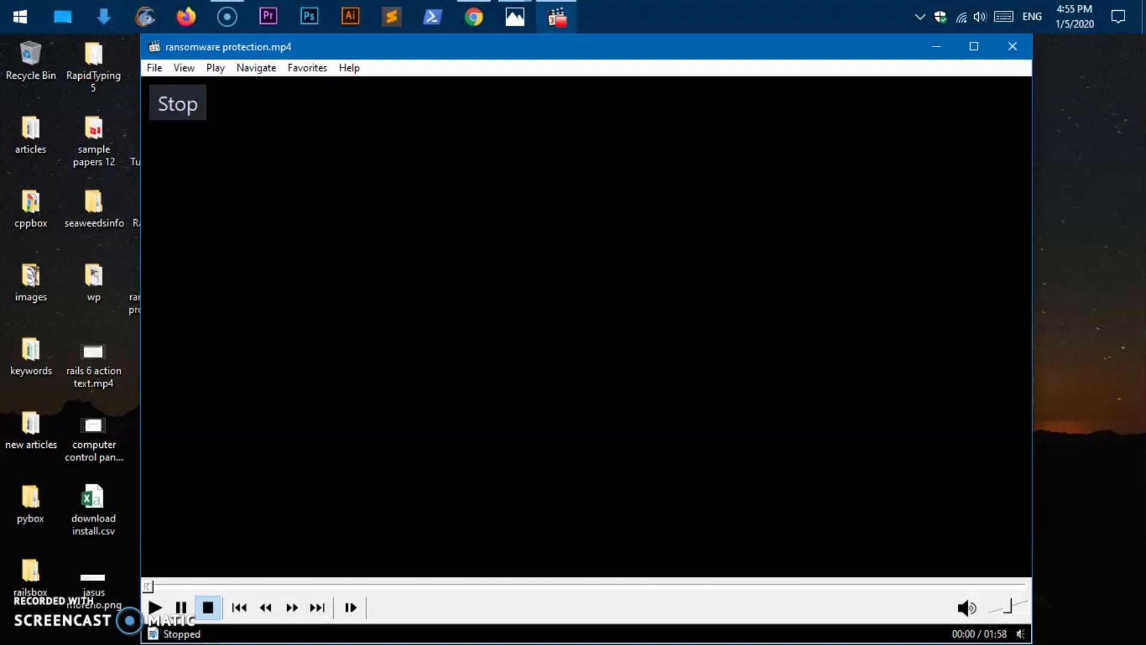
{"action": "key", "text": "Right"}
{"action": "key", "text": "Right"}
{"action": "key", "text": "Right"}
{"action": "key", "text": "Right"}
{"action": "key", "text": "Right"}
{"action": "key", "text": "Right"}
{"action": "key", "text": "Right"}
{"action": "key", "text": "Right"}
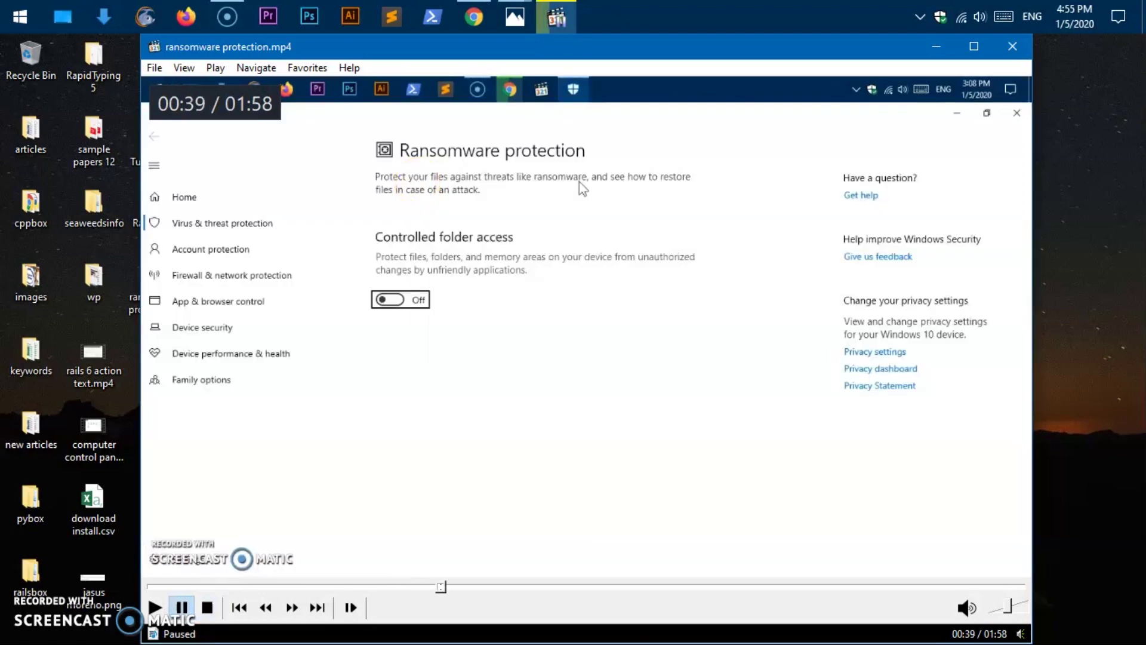
{"action": "key", "text": "Left"}
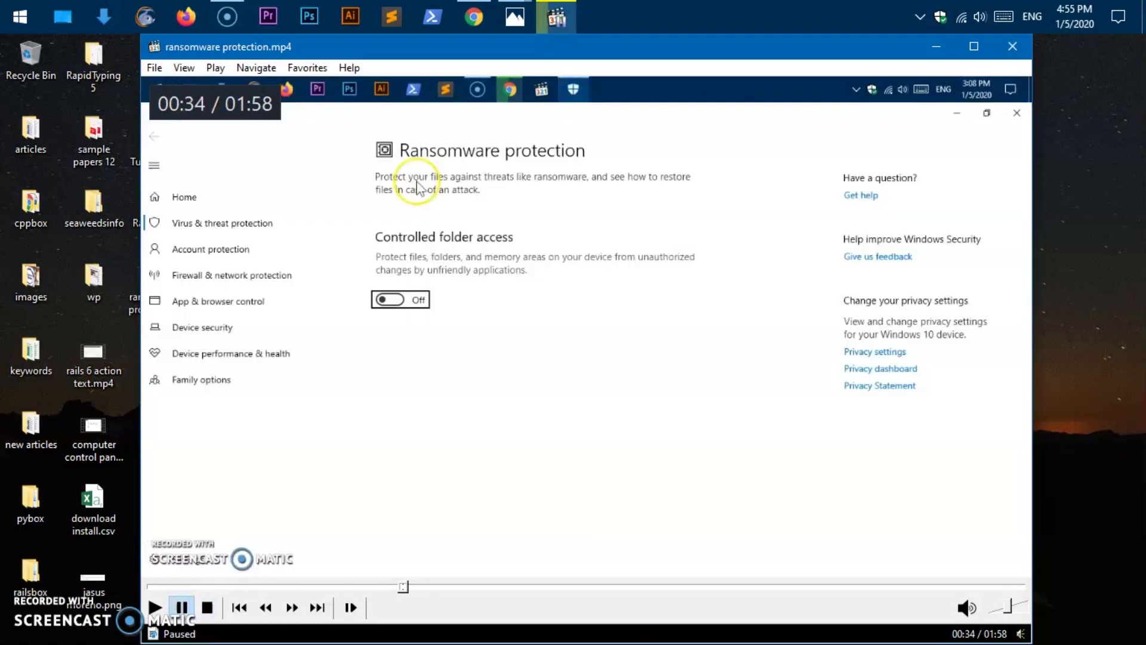
- Return the video to its beginning, seek forward in short jumps, and seek backward until it is at 00:00 again
{"action": "key", "text": "Home"}
{"action": "key", "text": "Right"}
{"action": "key", "text": "Right"}
{"action": "key", "text": "Right"}
{"action": "key", "text": "Right"}
{"action": "key", "text": "Right"}
{"action": "key", "text": "Right"}
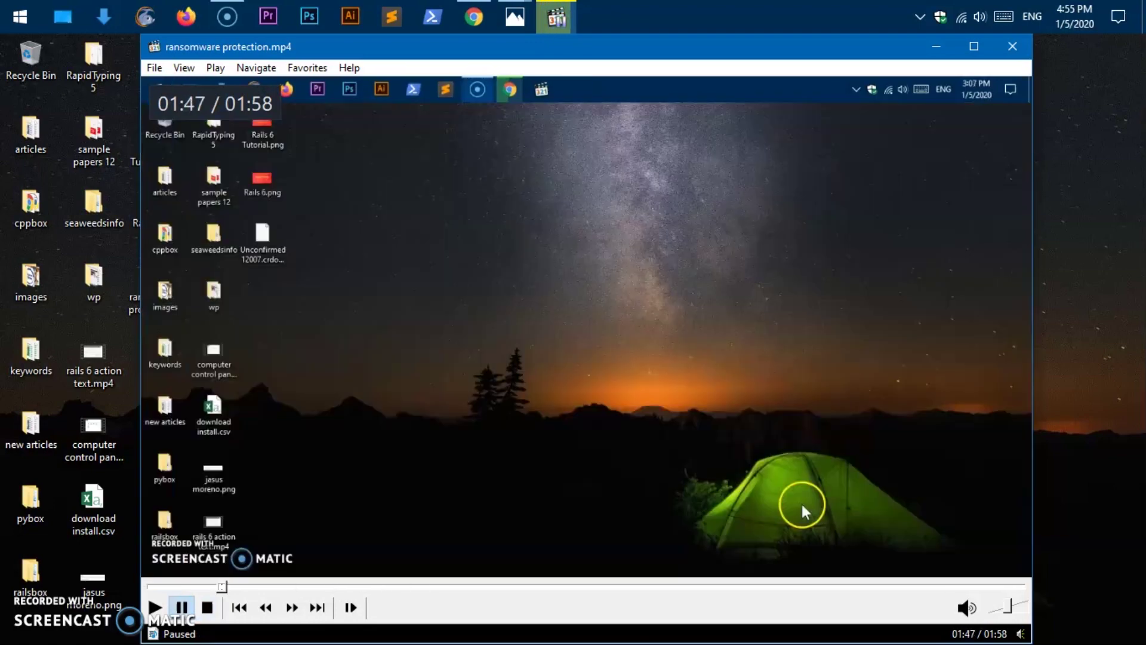
{"action": "key", "text": "Right"}
{"action": "key", "text": "Left"}
{"action": "key", "text": "Left"}
{"action": "key", "text": "Left"}
{"action": "key", "text": "Left"}
{"action": "key", "text": "Left"}
{"action": "key", "text": "Left"}
{"action": "key", "text": "Left"}
{"action": "key", "text": "Left"}
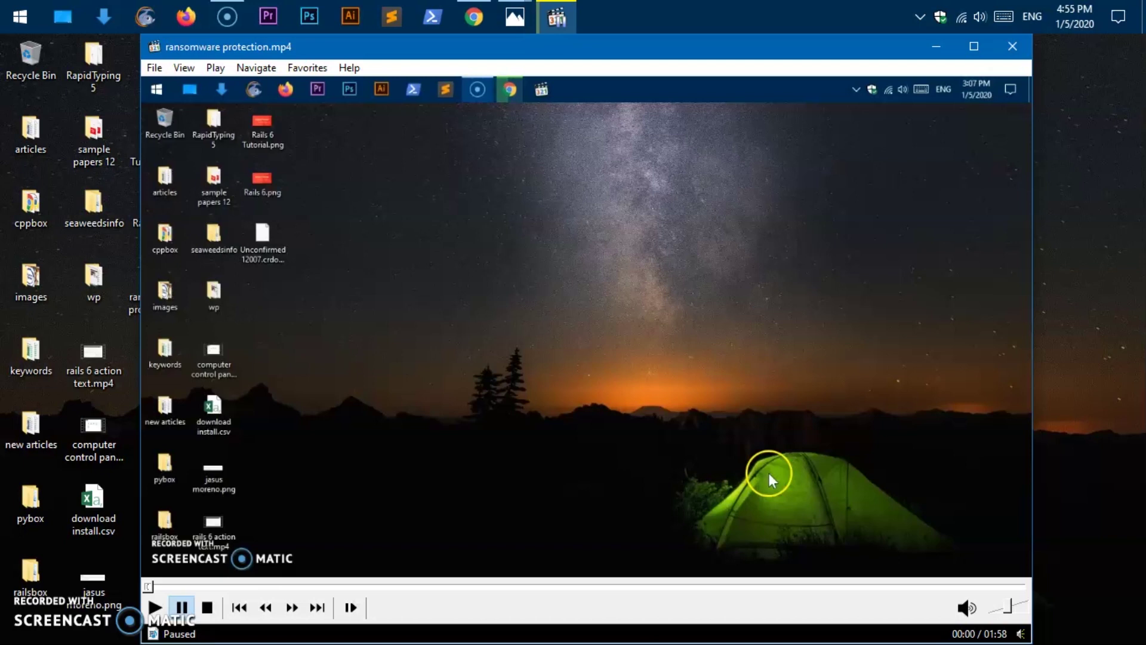
- Shrink the video picture proportionally inside the player window to about 0.686 zoom
{"action": "key", "text": "KP_1"}
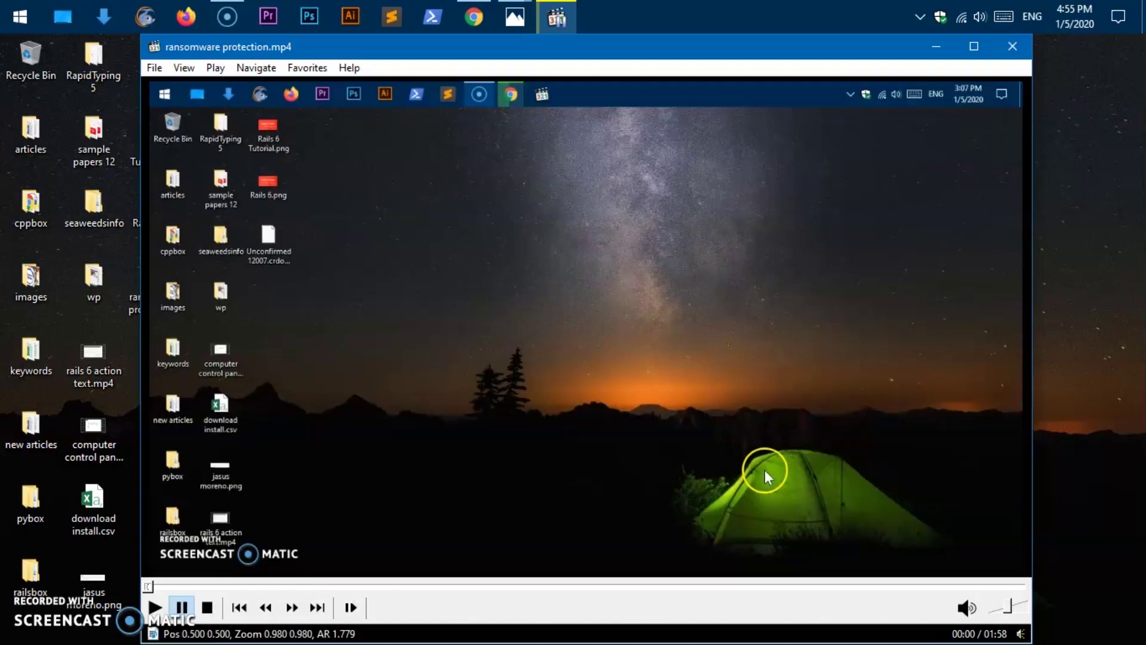
{"action": "key", "text": "KP_1"}
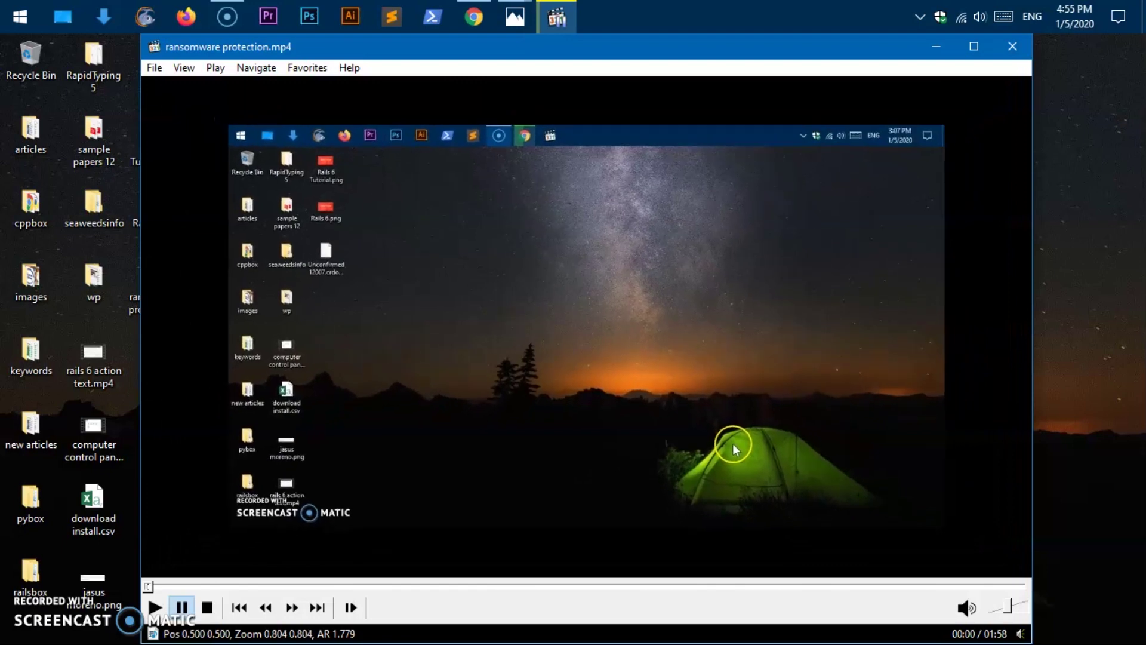
{"action": "key", "text": "KP_1"}
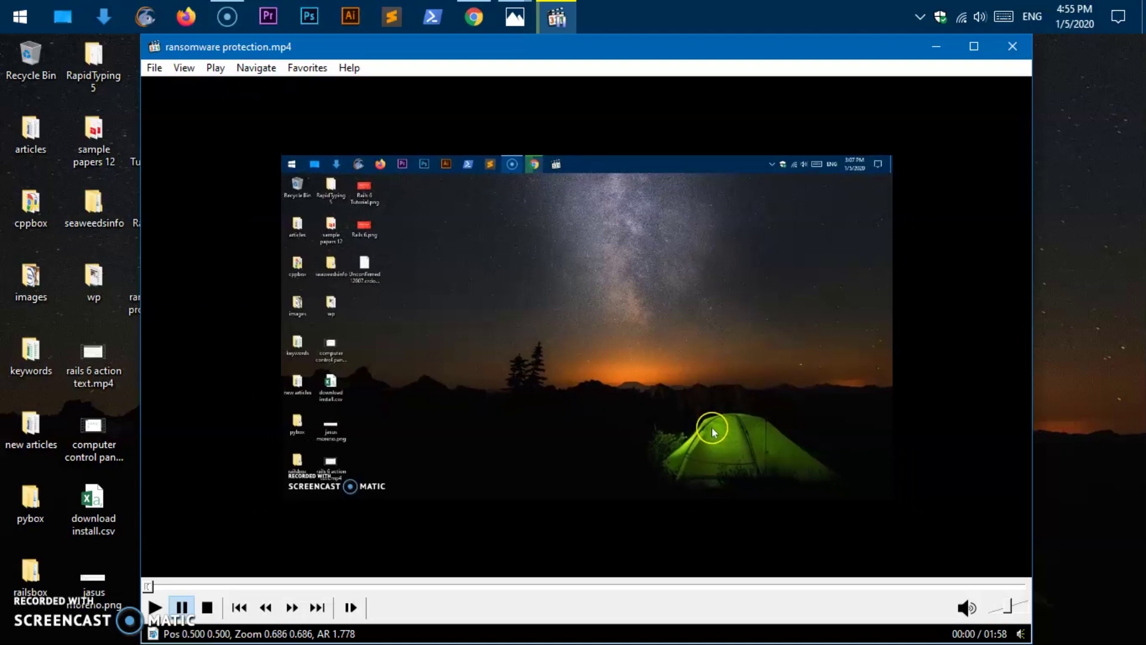
- Reduce only the height of the video picture to 0.500 zoom
{"action": "key", "text": "KP_2"}
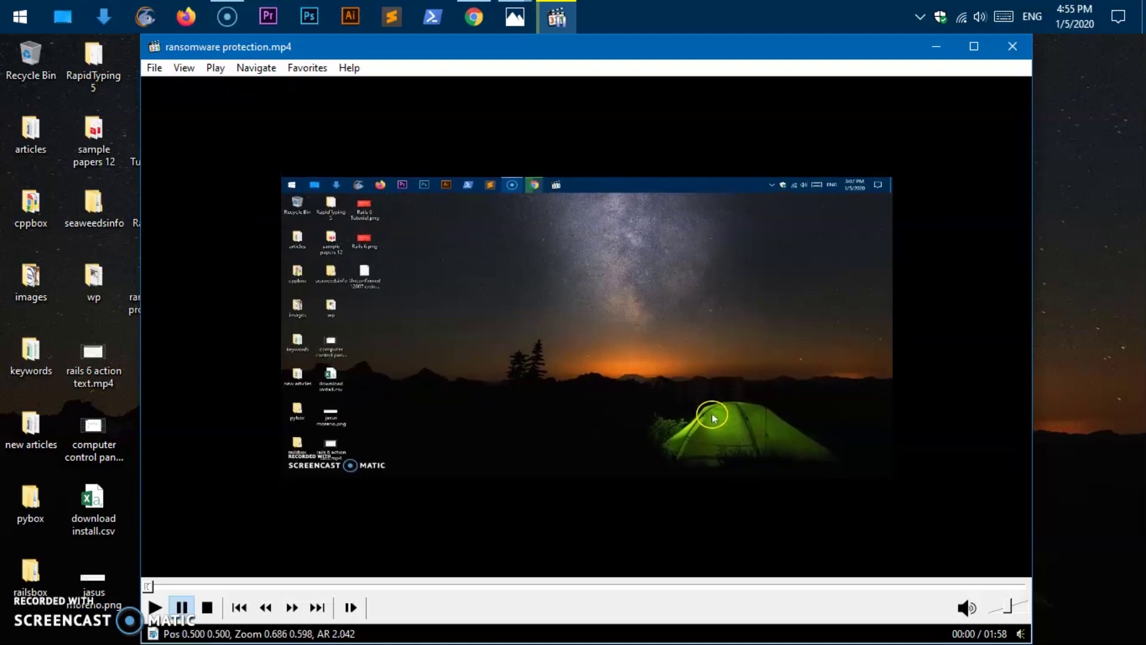
{"action": "key", "text": "KP_2"}
{"action": "key", "text": "KP_2"}
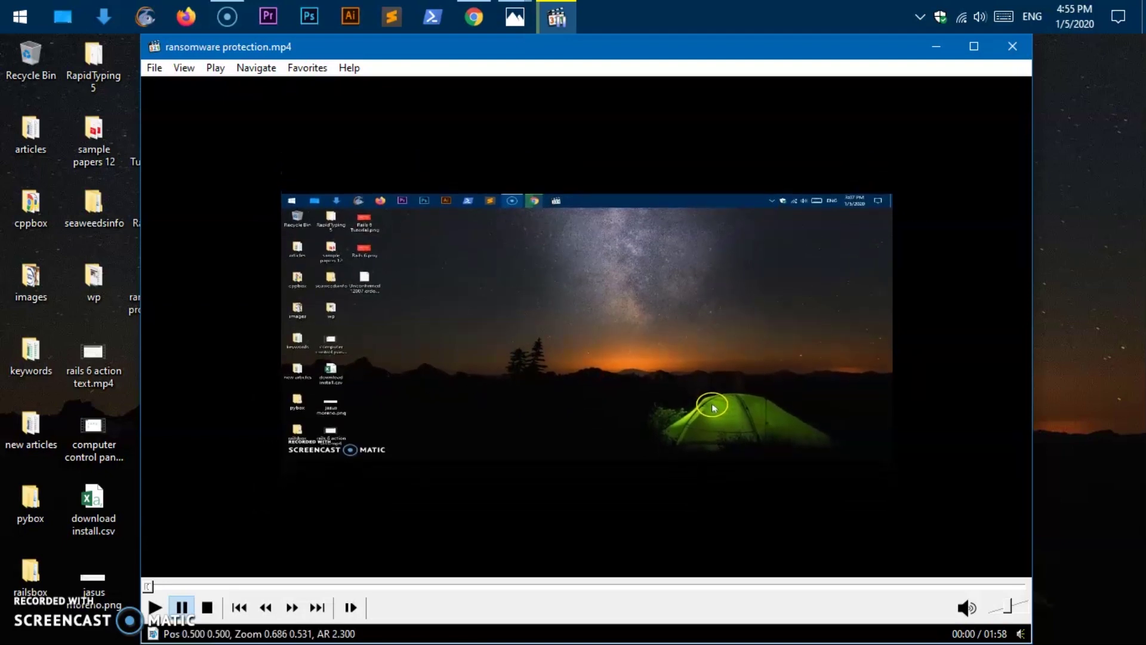
{"action": "key", "text": "KP_2"}
- Reduce only the width of the video picture to 0.500 zoom and reset the picture to its default size
{"action": "key", "text": "KP_4"}
{"action": "key", "text": "KP_4"}
{"action": "key", "text": "KP_4"}
{"action": "key", "text": "KP_4"}
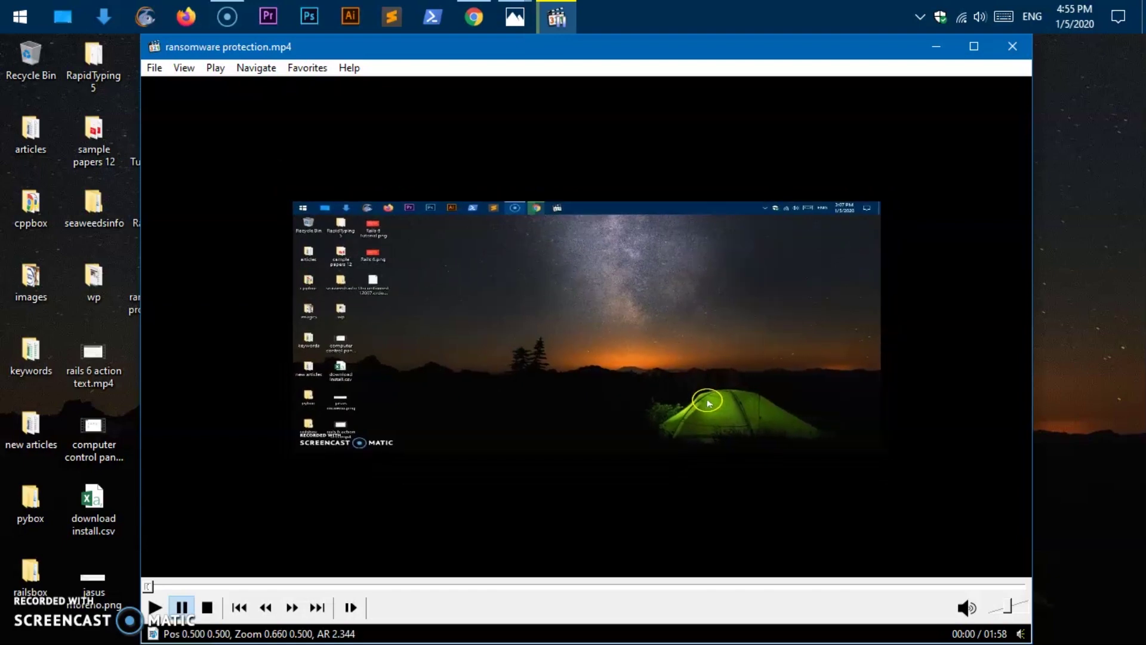
{"action": "key", "text": "KP_4"}
{"action": "key", "text": "KP_4"}
{"action": "key", "text": "KP_4"}
{"action": "key", "text": "KP_4"}
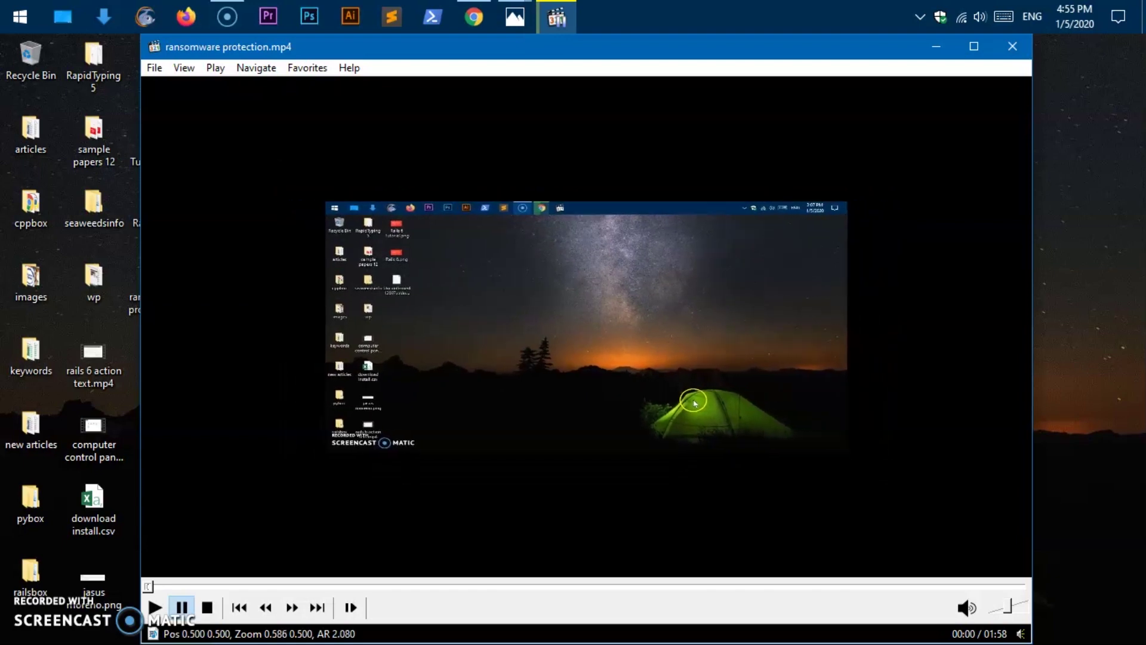
{"action": "key", "text": "KP_4"}
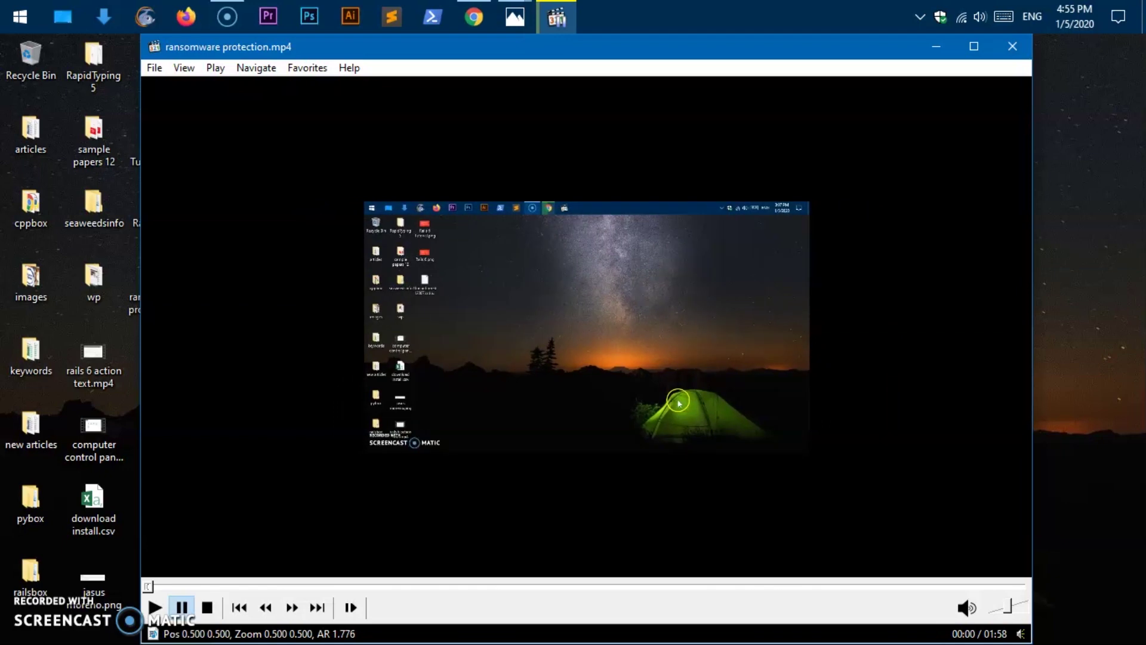
{"action": "key", "text": "KP_5"}
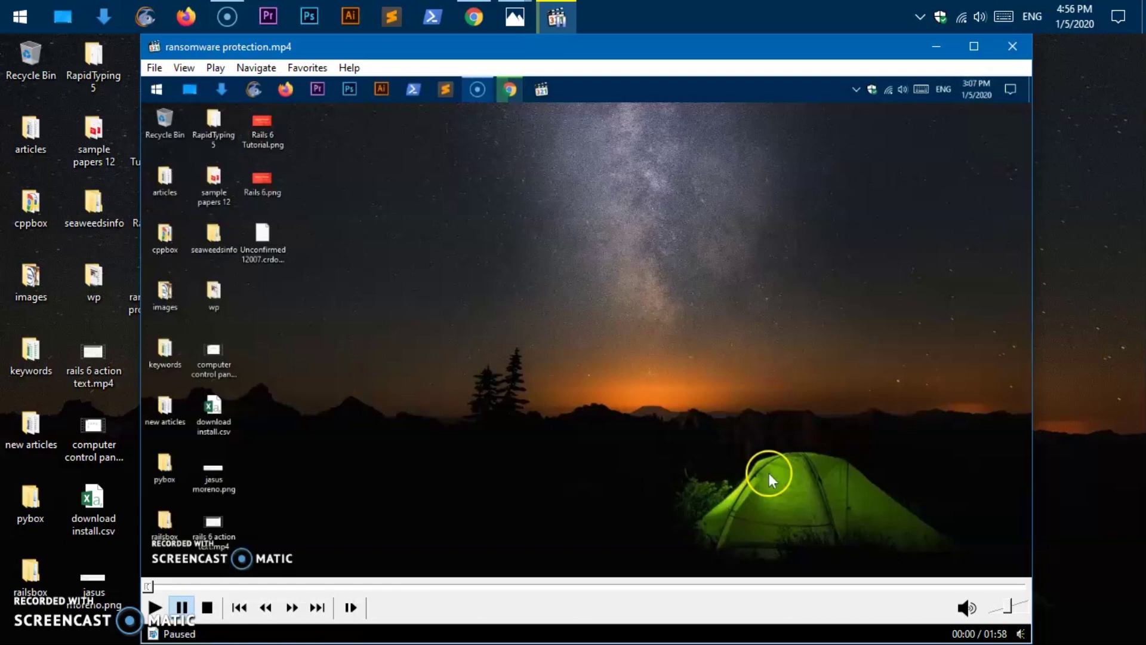
- Enlarge the video picture slightly and stretch its width to about 1.219 zoom
{"action": "key", "text": "KP_9"}
{"action": "key", "text": "KP_6"}
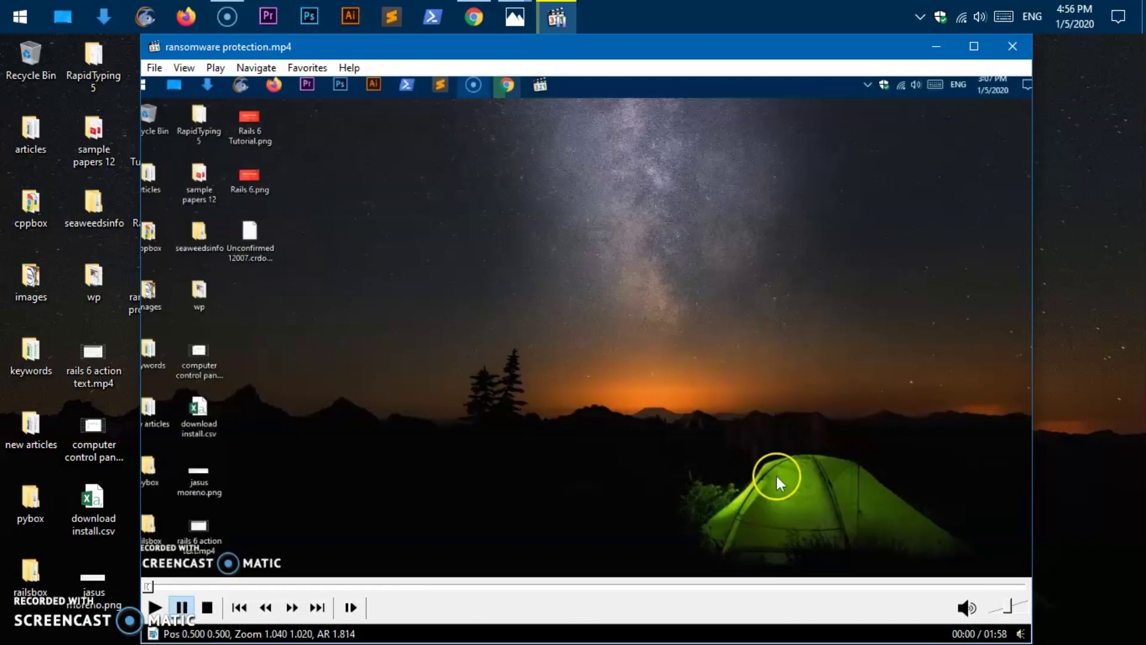
{"action": "key", "text": "KP_6"}
{"action": "key", "text": "KP_6"}
{"action": "key", "text": "KP_6"}
{"action": "key", "text": "KP_6"}
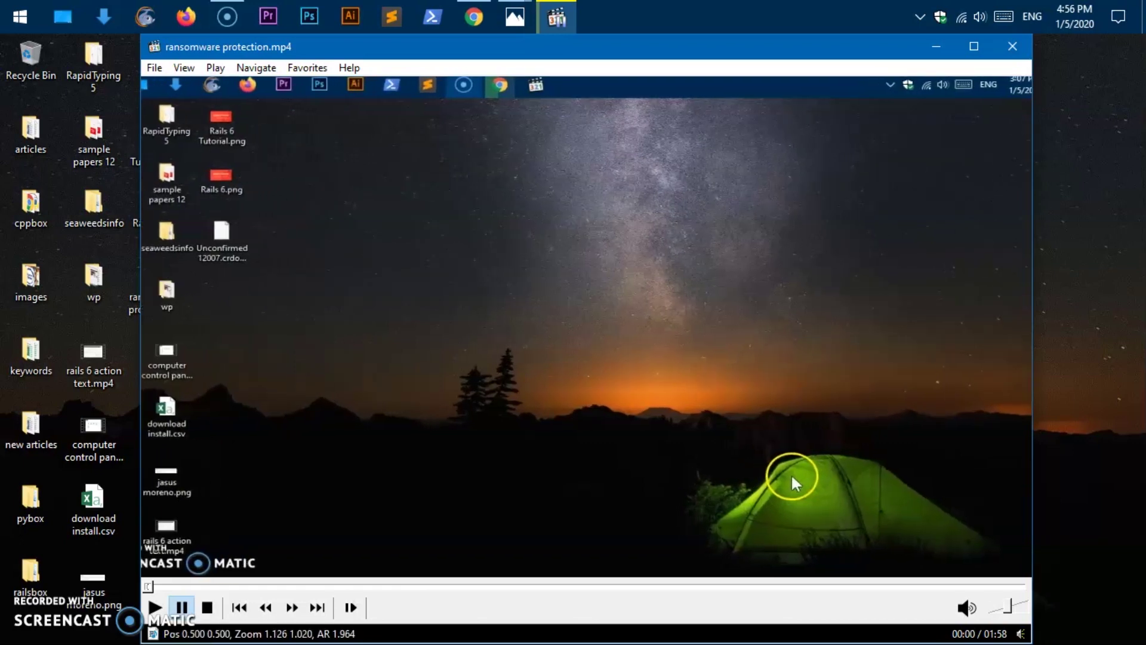
{"action": "key", "text": "KP_6"}
{"action": "key", "text": "KP_6"}
{"action": "key", "text": "KP_6"}
{"action": "key", "text": "KP_6"}
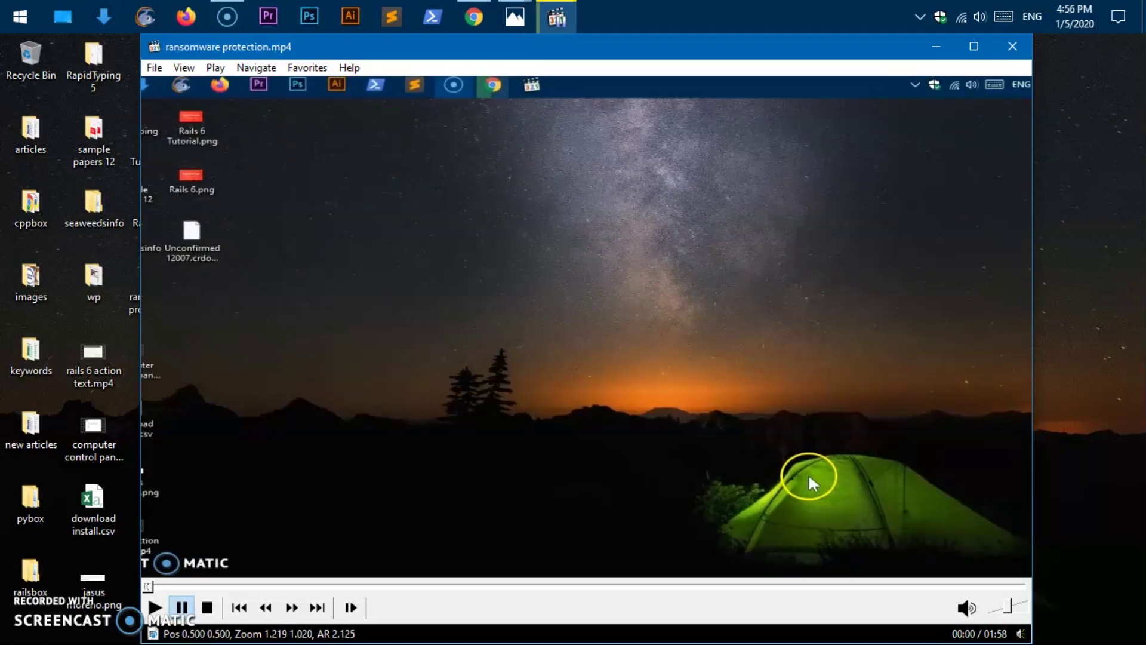
- Enlarge the video picture in both directions to a 1.319 width zoom and stretch only its height past 1.319
{"action": "key", "text": "KP_9"}
{"action": "key", "text": "KP_9"}
{"action": "key", "text": "KP_9"}
{"action": "key", "text": "KP_9"}
{"action": "key", "text": "KP_8"}
{"action": "key", "text": "KP_8"}
{"action": "key", "text": "KP_8"}
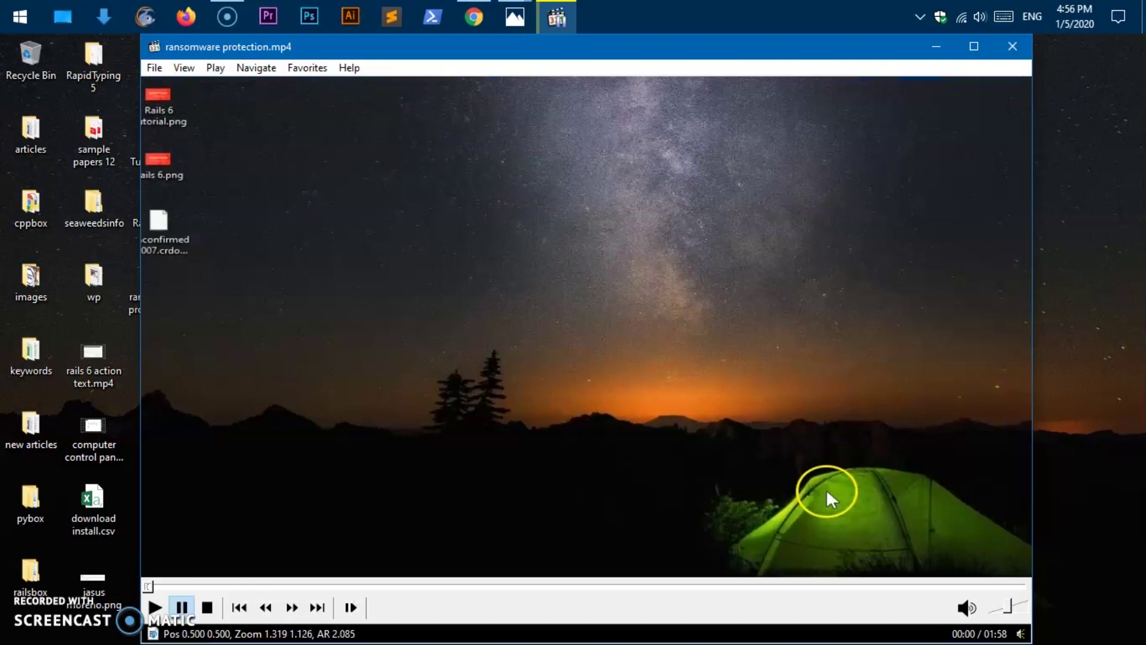
{"action": "key", "text": "KP_8"}
{"action": "key", "text": "KP_8"}
{"action": "key", "text": "KP_8"}
{"action": "key", "text": "KP_8"}
{"action": "key", "text": "KP_8"}
{"action": "key", "text": "KP_8"}
{"action": "key", "text": "KP_8"}
{"action": "key", "text": "KP_8"}
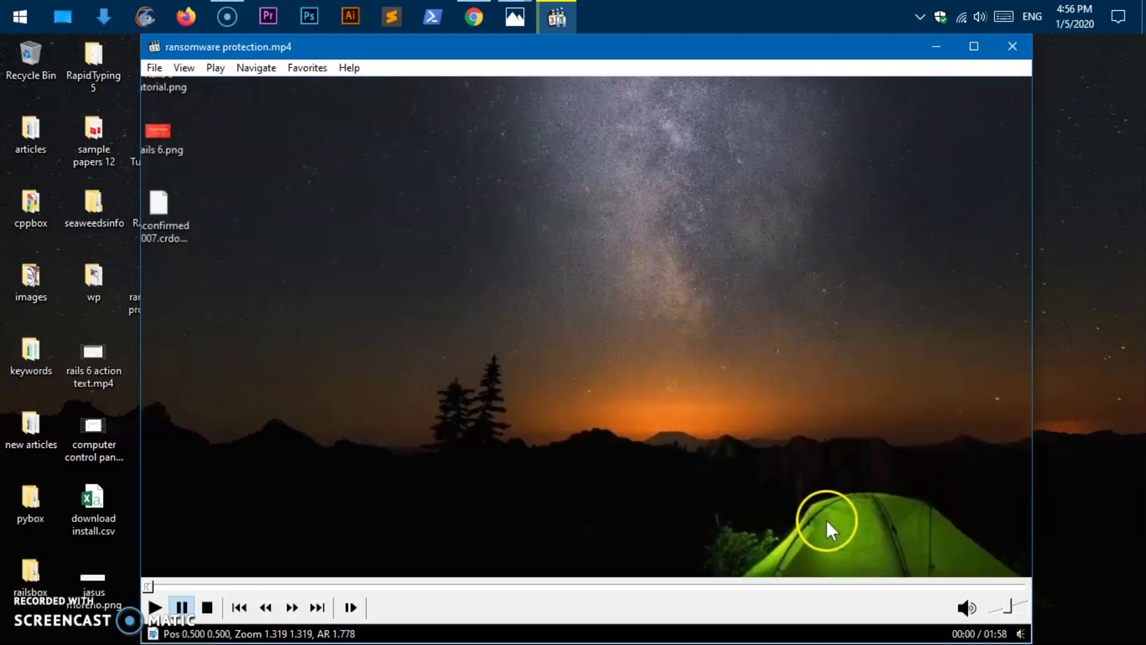
{"action": "key", "text": "KP_8"}
{"action": "key", "text": "KP_8"}
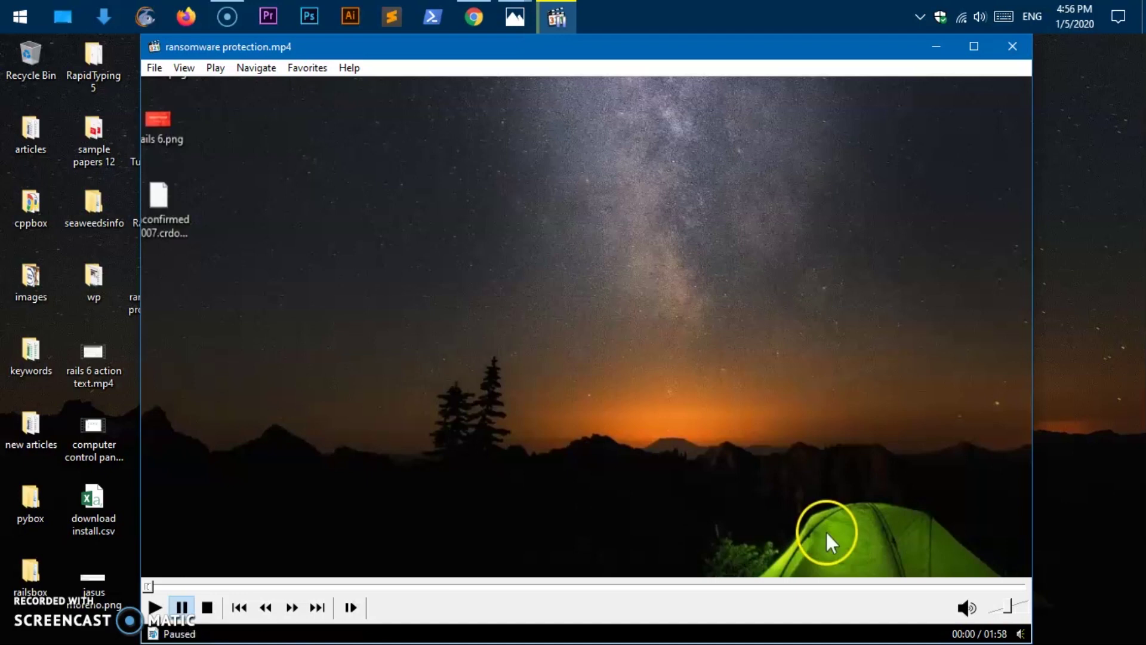
- Enlarge the video picture in both directions to about 2.208 by 2.343 zoom and reset it to its default size
{"action": "key", "text": "KP_9"}
{"action": "key", "text": "KP_9"}
{"action": "key", "text": "KP_9"}
{"action": "key", "text": "KP_9"}
{"action": "key", "text": "KP_9"}
{"action": "key", "text": "KP_9"}
{"action": "key", "text": "KP_9"}
{"action": "key", "text": "KP_9"}
{"action": "key", "text": "KP_9"}
{"action": "key", "text": "KP_9"}
{"action": "key", "text": "KP_9"}
{"action": "key", "text": "KP_9"}
{"action": "key", "text": "KP_9"}
{"action": "key", "text": "KP_9"}
{"action": "key", "text": "KP_9"}
{"action": "key", "text": "KP_9"}
{"action": "key", "text": "KP_9"}
{"action": "key", "text": "KP_9"}
{"action": "key", "text": "KP_9"}
{"action": "key", "text": "KP_9"}
{"action": "key", "text": "KP_9"}
{"action": "key", "text": "KP_9"}
{"action": "key", "text": "KP_9"}
{"action": "key", "text": "KP_9"}
{"action": "key", "text": "KP_9"}
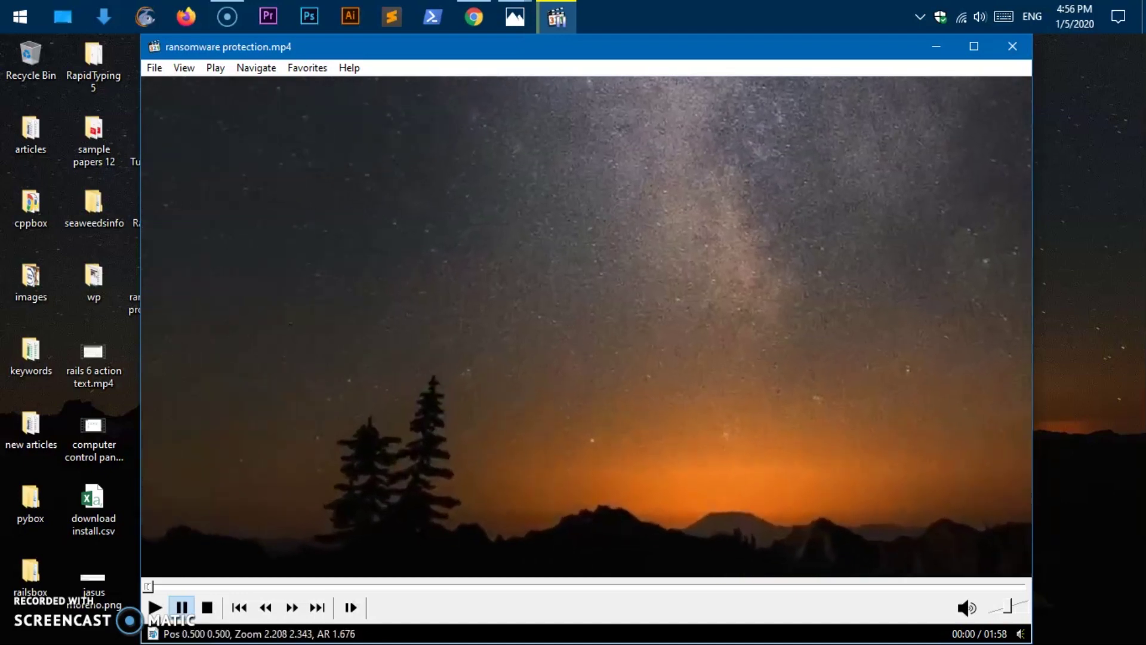
{"action": "key", "text": "KP_5"}
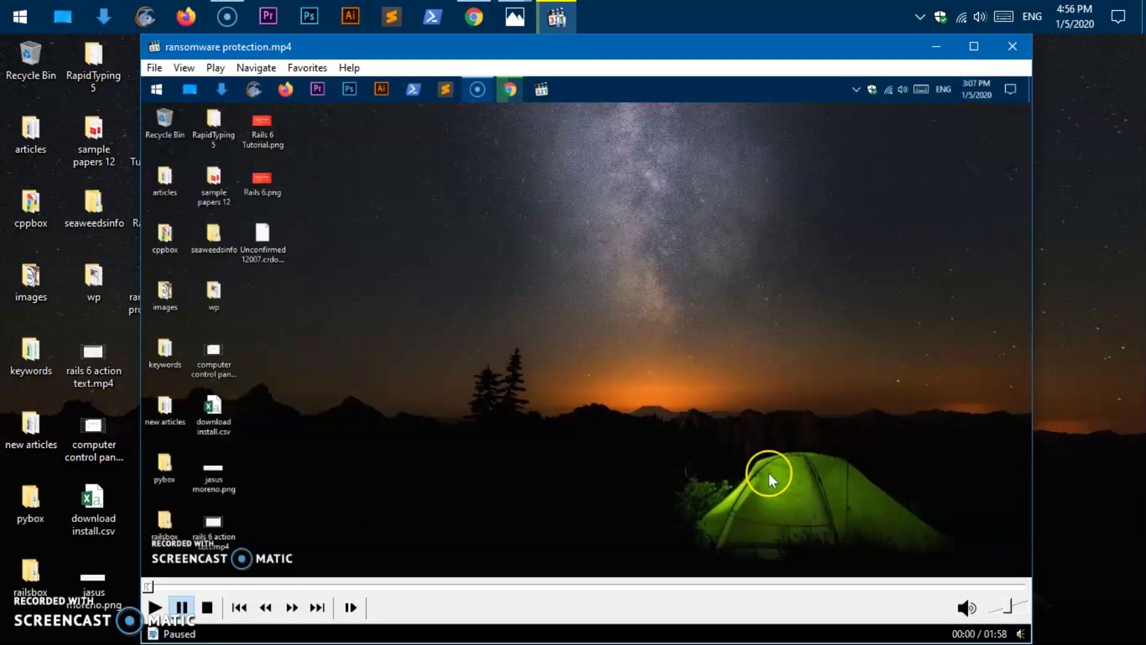
- Shift the video picture diagonally down and to the left inside the player window, to position 0.435, 0.565
{"action": "key", "text": "KP_1"}
{"action": "key", "text": "KP_1"}
{"action": "key", "text": "KP_1"}
{"action": "key", "text": "KP_1"}
{"action": "key", "text": "KP_1"}
{"action": "key", "text": "KP_1"}
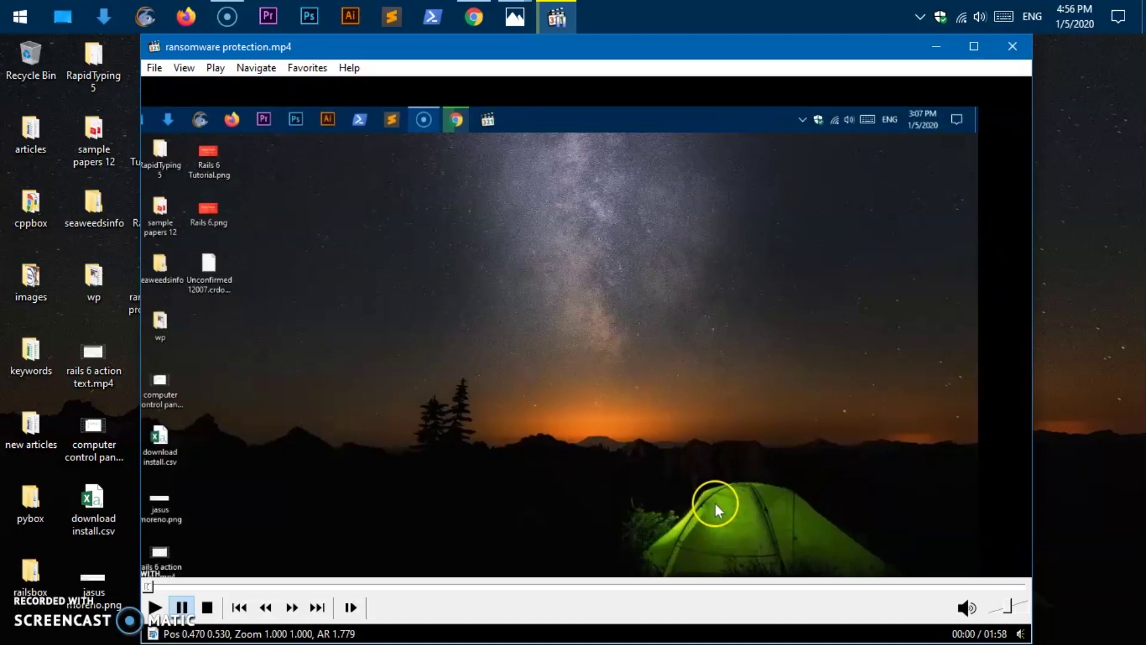
{"action": "key", "text": "KP_1"}
{"action": "key", "text": "KP_1"}
{"action": "key", "text": "KP_1"}
{"action": "key", "text": "KP_1"}
{"action": "key", "text": "KP_1"}
{"action": "key", "text": "KP_1"}
{"action": "key", "text": "KP_1"}
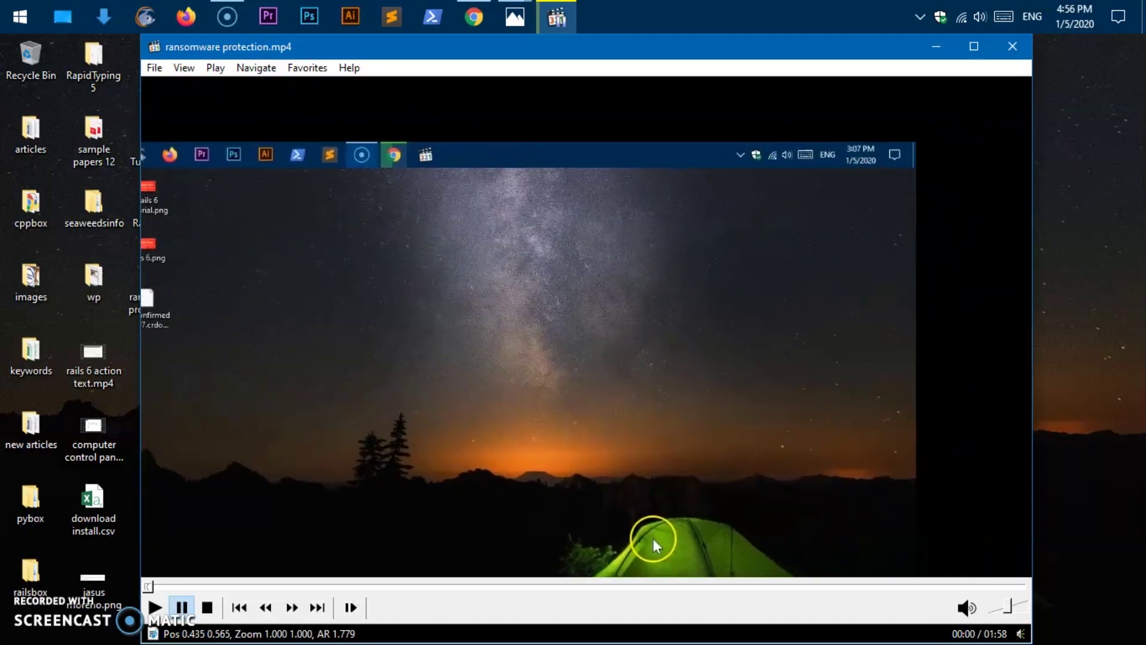
- Move the video picture further diagonally down and to the left, to position 0.345, 0.655
{"action": "key", "text": "KP_1"}
{"action": "key", "text": "KP_1"}
{"action": "key", "text": "KP_1"}
{"action": "key", "text": "KP_1"}
{"action": "key", "text": "KP_1"}
{"action": "key", "text": "KP_1"}
{"action": "key", "text": "KP_1"}
{"action": "key", "text": "KP_1"}
{"action": "key", "text": "KP_1"}
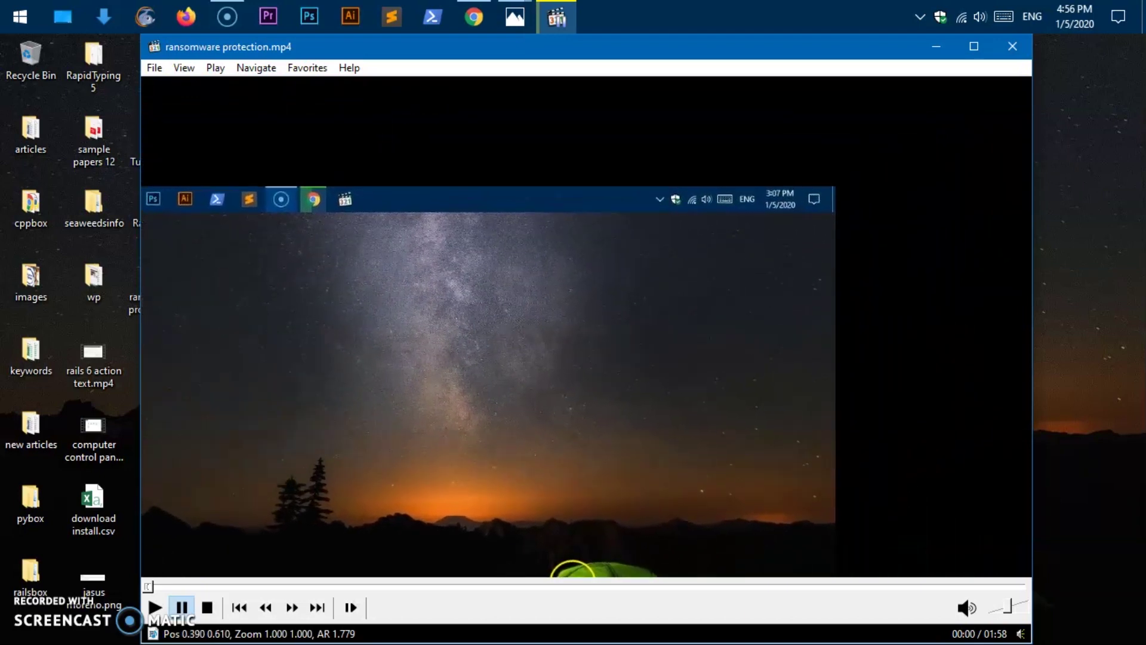
{"action": "key", "text": "KP_1"}
{"action": "key", "text": "KP_1"}
{"action": "key", "text": "KP_1"}
{"action": "key", "text": "KP_1"}
{"action": "key", "text": "KP_1"}
{"action": "key", "text": "KP_1"}
{"action": "key", "text": "KP_1"}
{"action": "key", "text": "KP_1"}
{"action": "key", "text": "KP_1"}
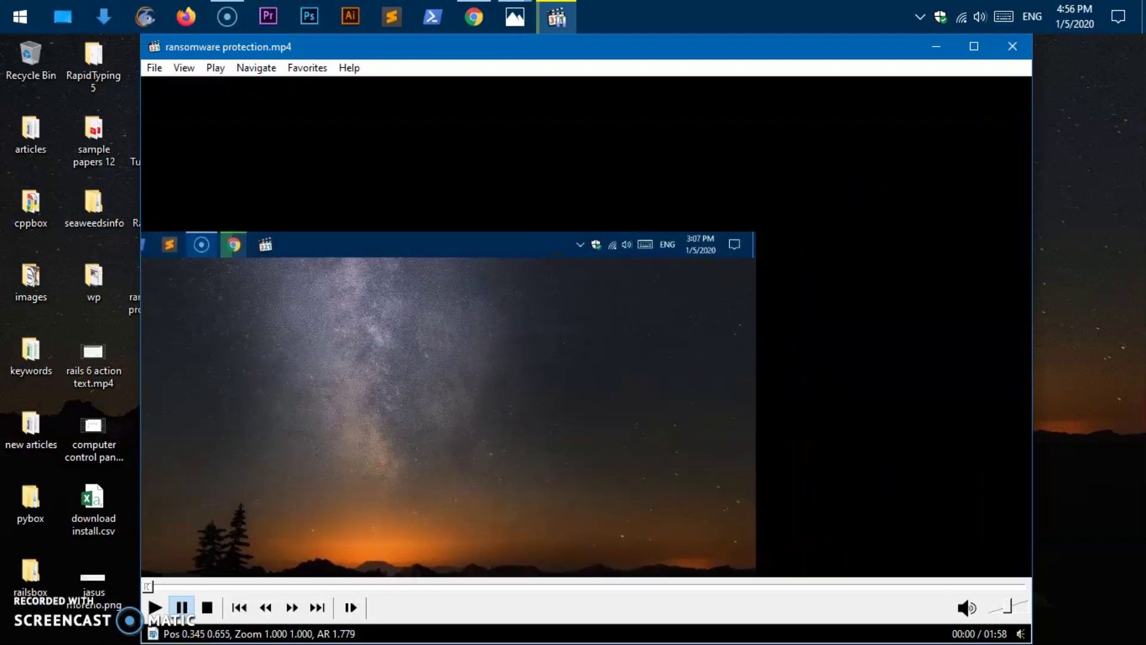
- Move the video picture straight down inside the player window, keeping its horizontal position at 0.345
{"action": "key", "text": "KP_2"}
{"action": "key", "text": "KP_2"}
{"action": "key", "text": "KP_2"}
{"action": "key", "text": "KP_2"}
{"action": "key", "text": "KP_2"}
{"action": "key", "text": "KP_2"}
{"action": "key", "text": "KP_2"}
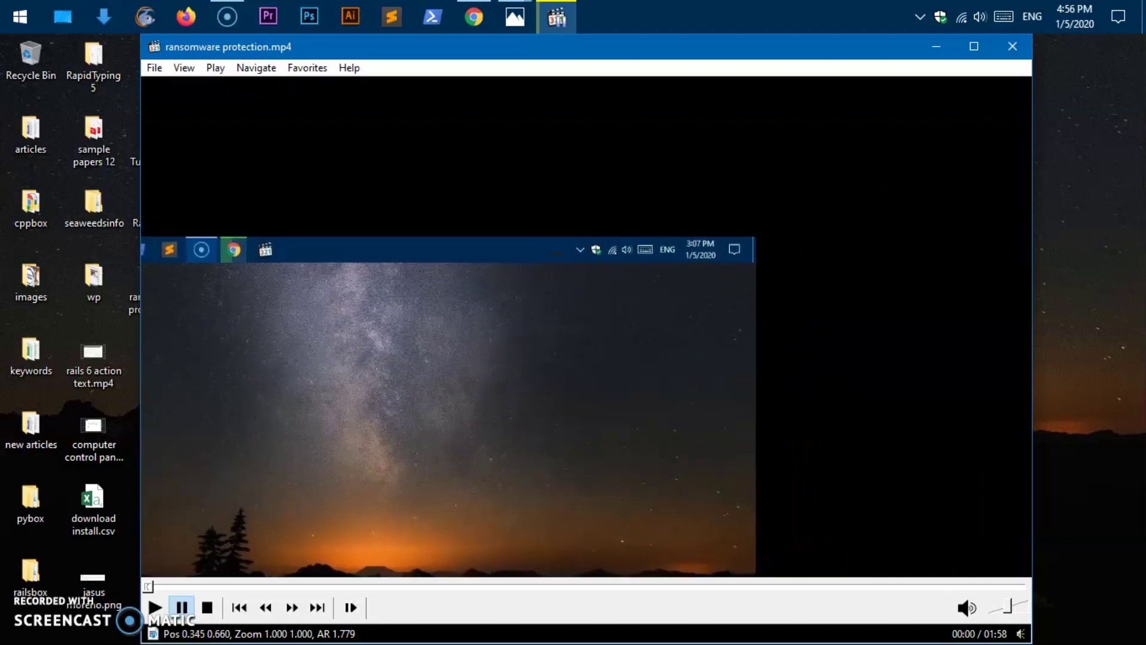
{"action": "key", "text": "KP_2"}
{"action": "key", "text": "KP_2"}
- Move the video picture diagonally down and to the right, to position 0.445, 0.800
{"action": "key", "text": "KP_3"}
{"action": "key", "text": "KP_3"}
{"action": "key", "text": "KP_3"}
{"action": "key", "text": "KP_3"}
{"action": "key", "text": "KP_3"}
{"action": "key", "text": "KP_3"}
{"action": "key", "text": "KP_3"}
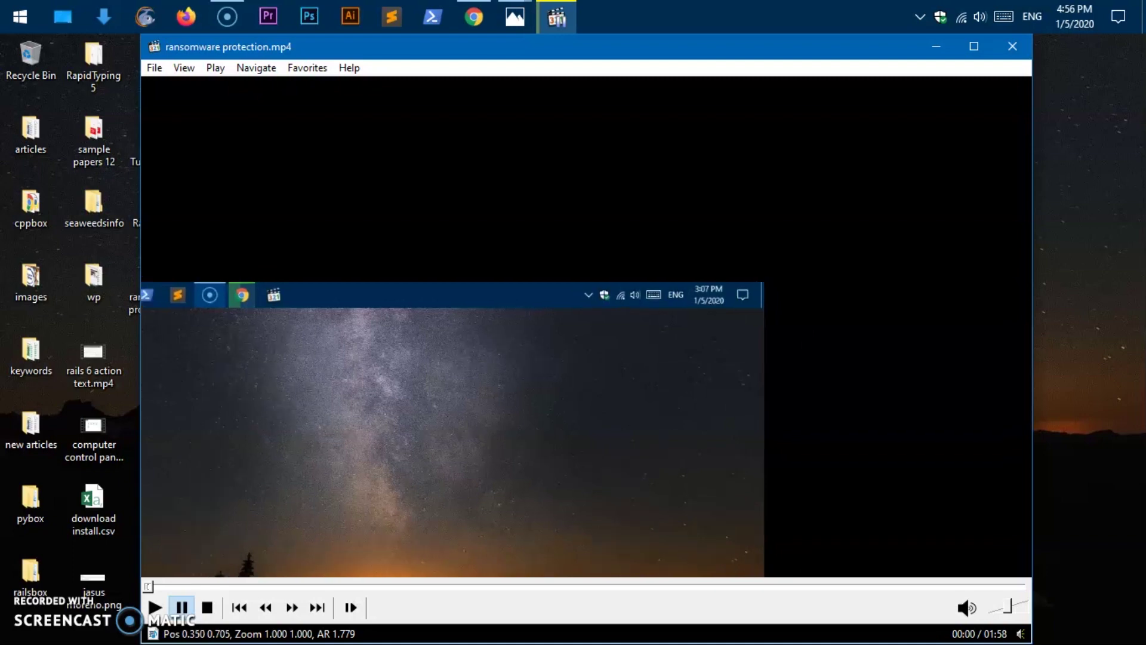
{"action": "key", "text": "KP_3"}
{"action": "key", "text": "KP_3"}
{"action": "key", "text": "KP_3"}
{"action": "key", "text": "KP_3"}
{"action": "key", "text": "KP_3"}
{"action": "key", "text": "KP_3"}
{"action": "key", "text": "KP_3"}
{"action": "key", "text": "KP_3"}
{"action": "key", "text": "KP_3"}
{"action": "key", "text": "KP_3"}
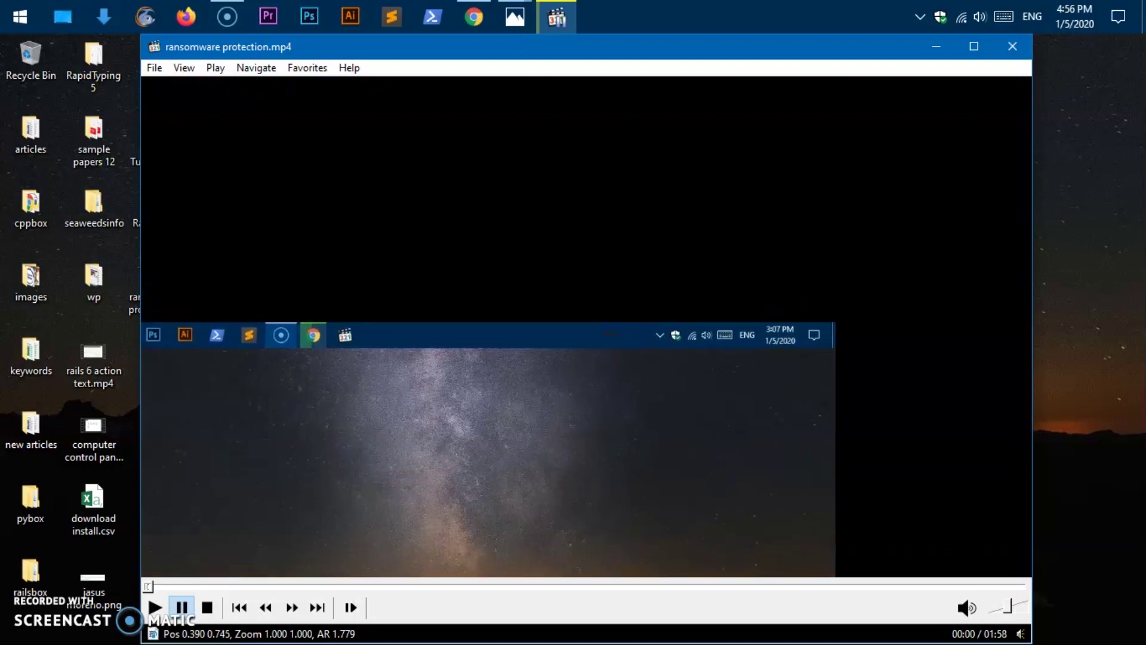
{"action": "key", "text": "KP_3"}
{"action": "key", "text": "KP_3"}
{"action": "key", "text": "KP_3"}
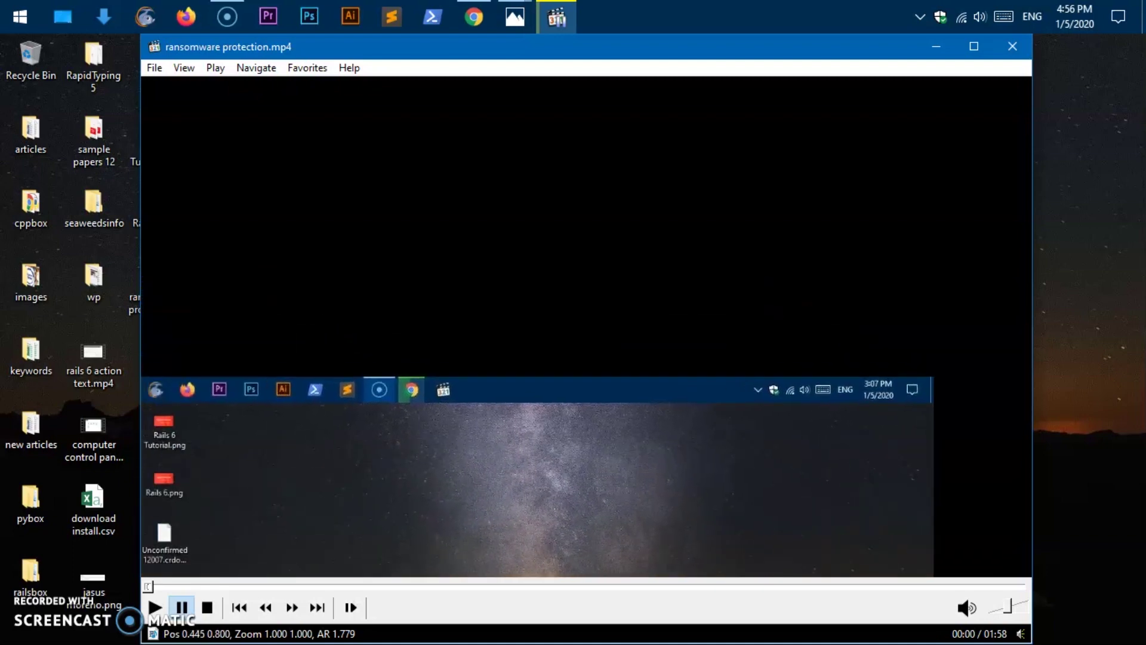
- Move the video picture straight left past horizontal position 0.410 and reset it to its default position
{"action": "key", "text": "KP_4"}
{"action": "key", "text": "KP_4"}
{"action": "key", "text": "KP_4"}
{"action": "key", "text": "KP_4"}
{"action": "key", "text": "KP_4"}
{"action": "key", "text": "KP_4"}
{"action": "key", "text": "KP_4"}
{"action": "key", "text": "KP_4"}
{"action": "key", "text": "KP_4"}
{"action": "key", "text": "KP_4"}
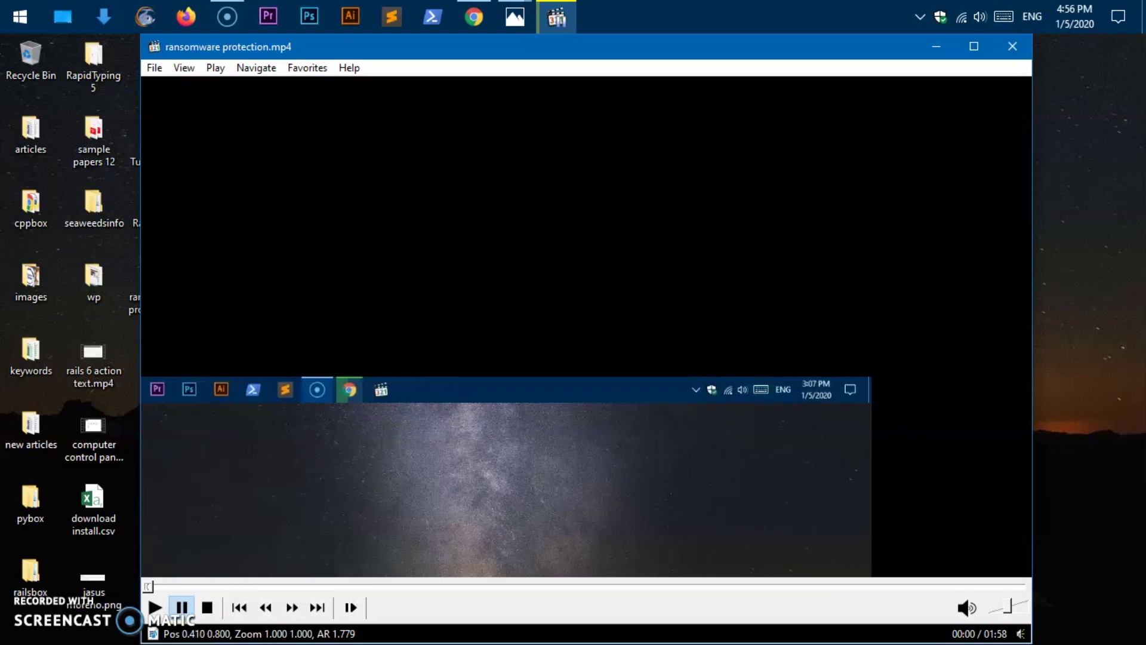
{"action": "key", "text": "KP_4"}
{"action": "key", "text": "KP_4"}
{"action": "key", "text": "KP_5"}
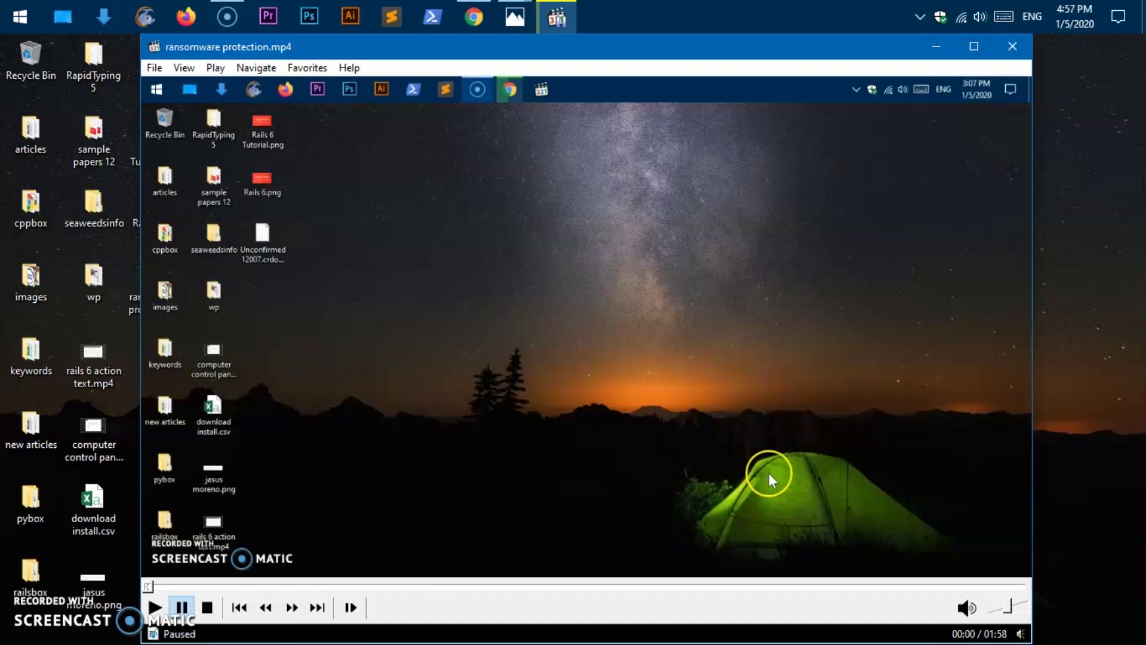
- Move the video picture straight to the right, to position 0.540, 0.500
{"action": "key", "text": "KP_6"}
{"action": "key", "text": "KP_6"}
{"action": "key", "text": "KP_6"}
{"action": "key", "text": "KP_6"}
{"action": "key", "text": "KP_6"}
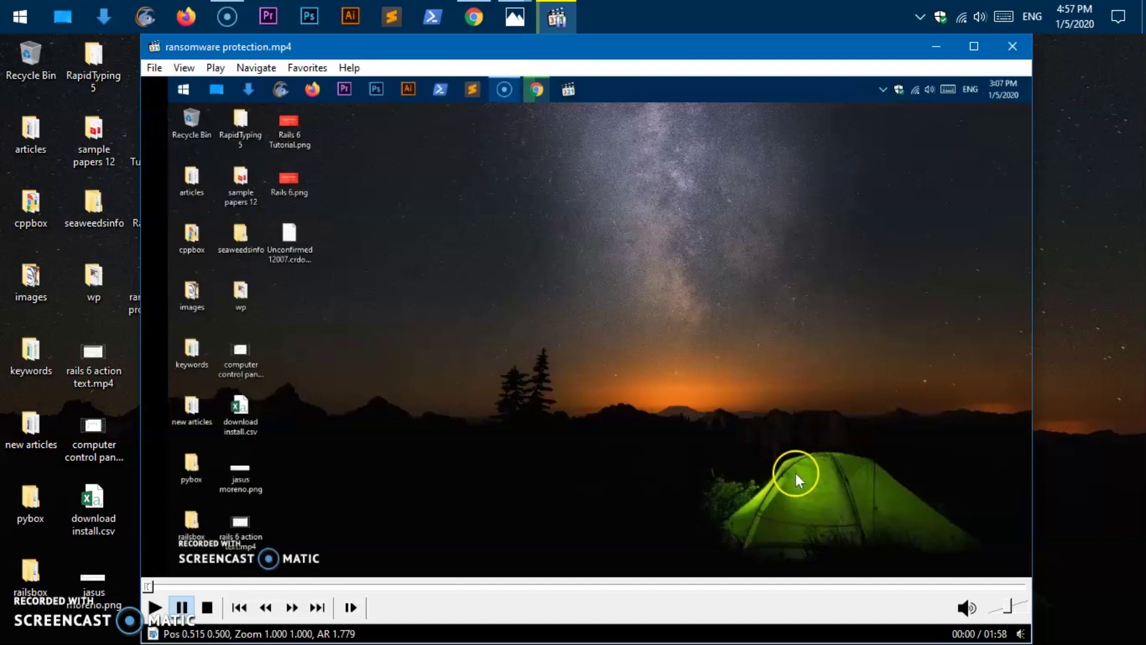
{"action": "key", "text": "KP_6"}
{"action": "key", "text": "KP_6"}
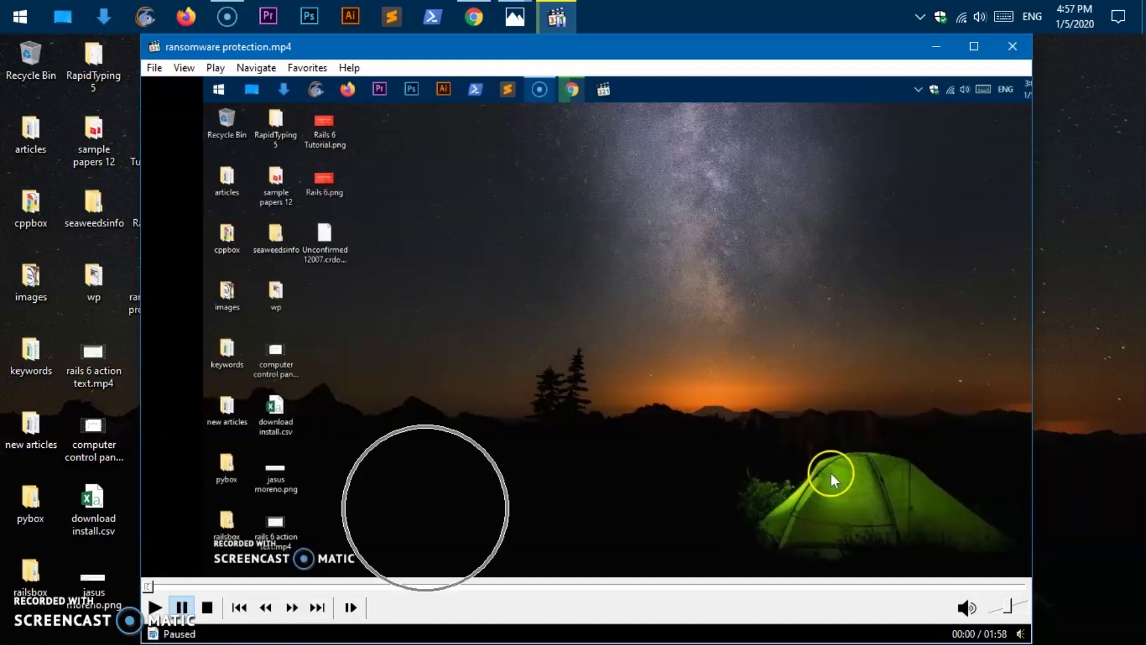
- Move the video picture diagonally up and to the left, to position 0.395, 0.355
{"action": "key", "text": "KP_7"}
{"action": "key", "text": "KP_7"}
{"action": "key", "text": "KP_7"}
{"action": "key", "text": "KP_7"}
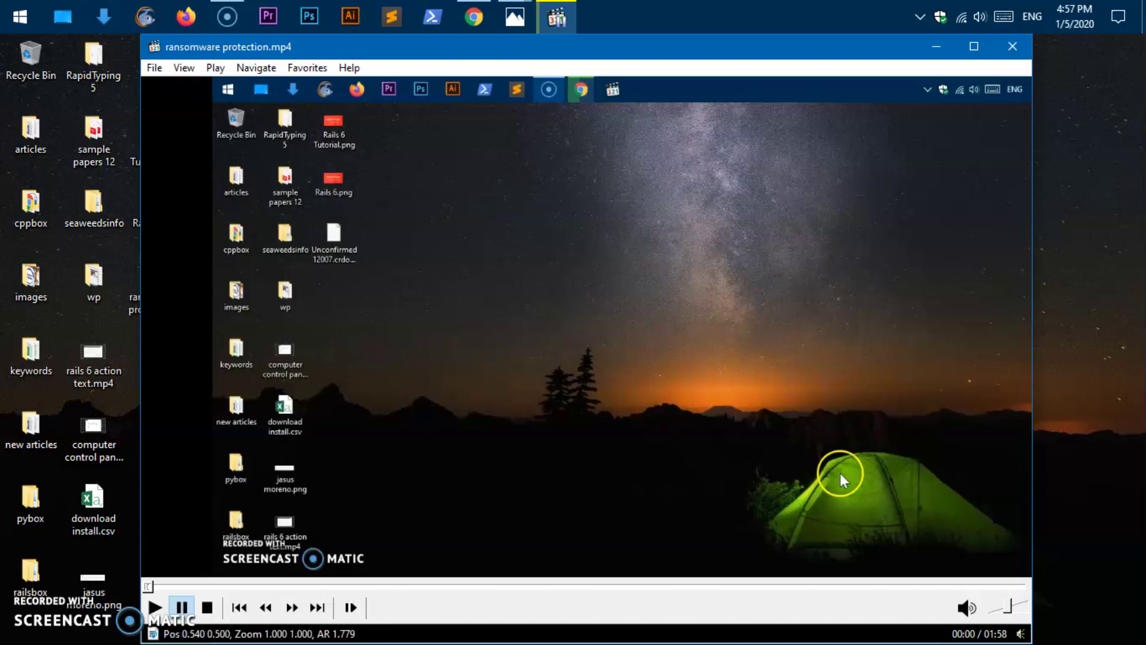
{"action": "key", "text": "KP_7"}
{"action": "key", "text": "KP_7"}
{"action": "key", "text": "KP_7"}
{"action": "key", "text": "KP_7"}
{"action": "key", "text": "KP_7"}
{"action": "key", "text": "KP_7"}
{"action": "key", "text": "KP_7"}
{"action": "key", "text": "KP_7"}
{"action": "key", "text": "KP_7"}
{"action": "key", "text": "KP_7"}
{"action": "key", "text": "KP_7"}
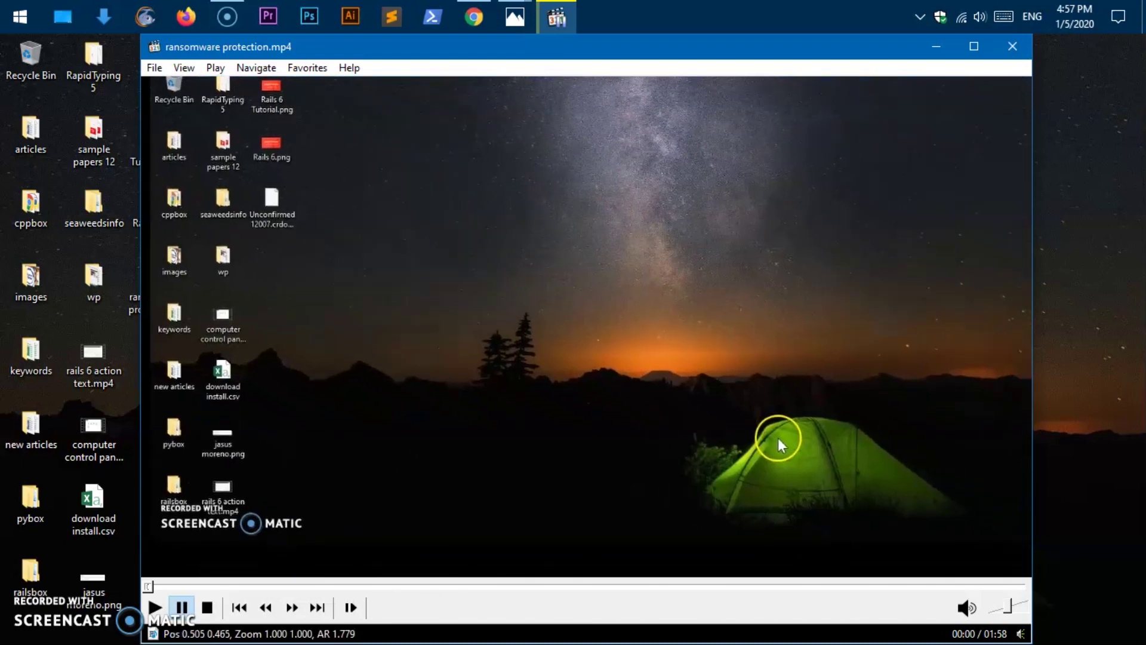
{"action": "key", "text": "KP_7"}
{"action": "key", "text": "KP_7"}
{"action": "key", "text": "KP_7"}
{"action": "key", "text": "KP_7"}
{"action": "key", "text": "KP_7"}
{"action": "key", "text": "KP_7"}
{"action": "key", "text": "KP_7"}
{"action": "key", "text": "KP_7"}
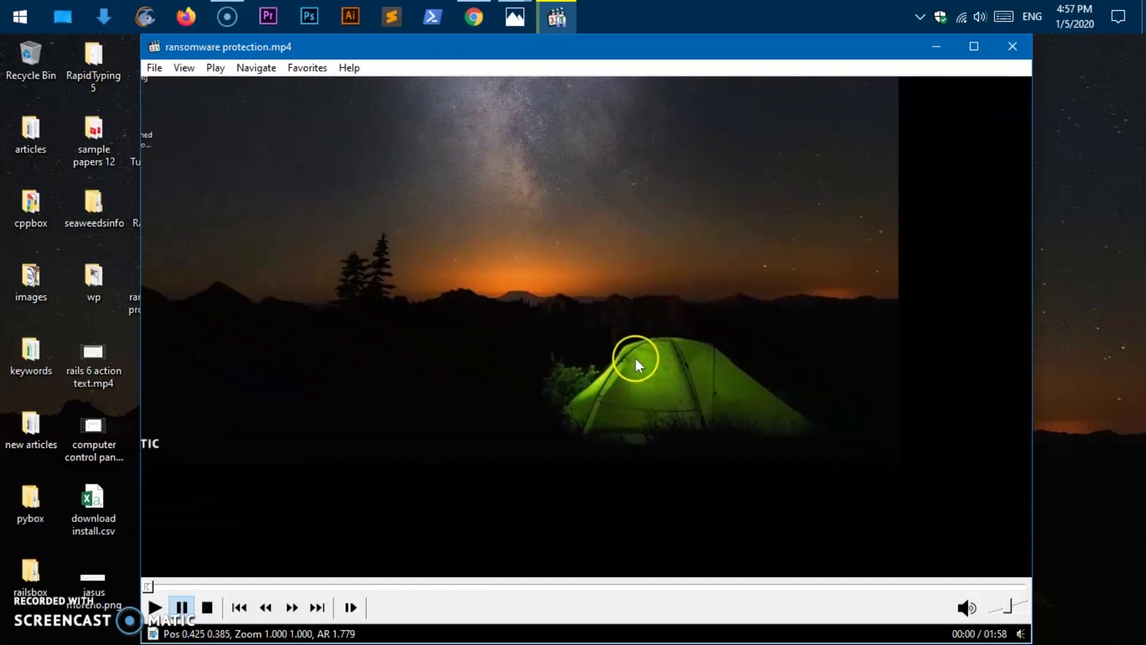
{"action": "key", "text": "KP_7"}
{"action": "key", "text": "KP_7"}
{"action": "key", "text": "KP_7"}
{"action": "key", "text": "KP_7"}
{"action": "key", "text": "KP_7"}
{"action": "key", "text": "KP_7"}
{"action": "key", "text": "KP_7"}
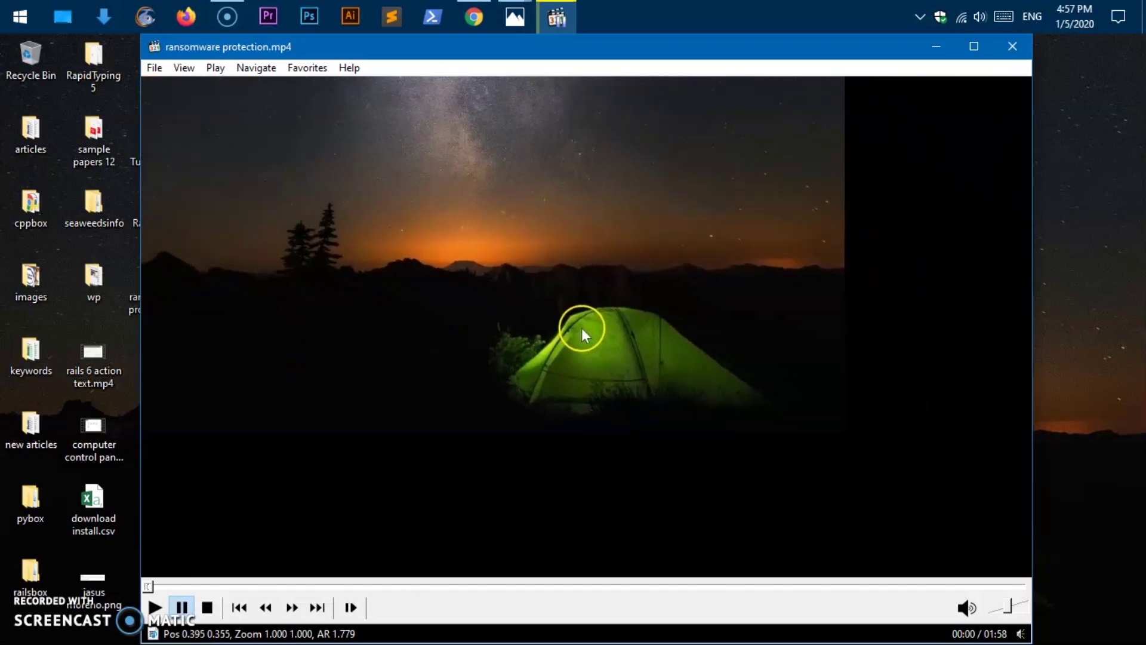
- Move the video picture straight up inside the player window, past vertical position 0.310
{"action": "key", "text": "KP_8"}
{"action": "key", "text": "KP_8"}
{"action": "key", "text": "KP_8"}
{"action": "key", "text": "KP_8"}
{"action": "key", "text": "KP_8"}
{"action": "key", "text": "KP_8"}
{"action": "key", "text": "KP_8"}
{"action": "key", "text": "KP_8"}
{"action": "key", "text": "KP_8"}
{"action": "key", "text": "KP_8"}
{"action": "key", "text": "KP_8"}
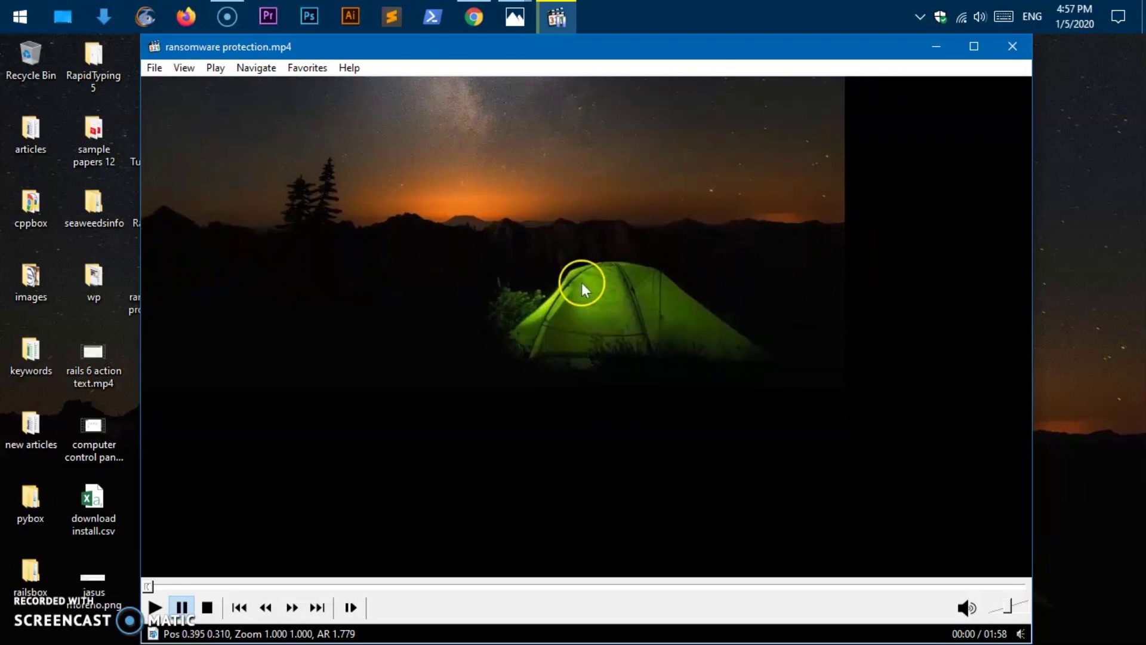
{"action": "key", "text": "KP_8"}
{"action": "key", "text": "KP_8"}
{"action": "key", "text": "KP_8"}
- Move the video picture diagonally up and to the right past position 0.460, 0.215 and reset it to its default position
{"action": "key", "text": "KP_9"}
{"action": "key", "text": "KP_9"}
{"action": "key", "text": "KP_9"}
{"action": "key", "text": "KP_9"}
{"action": "key", "text": "KP_9"}
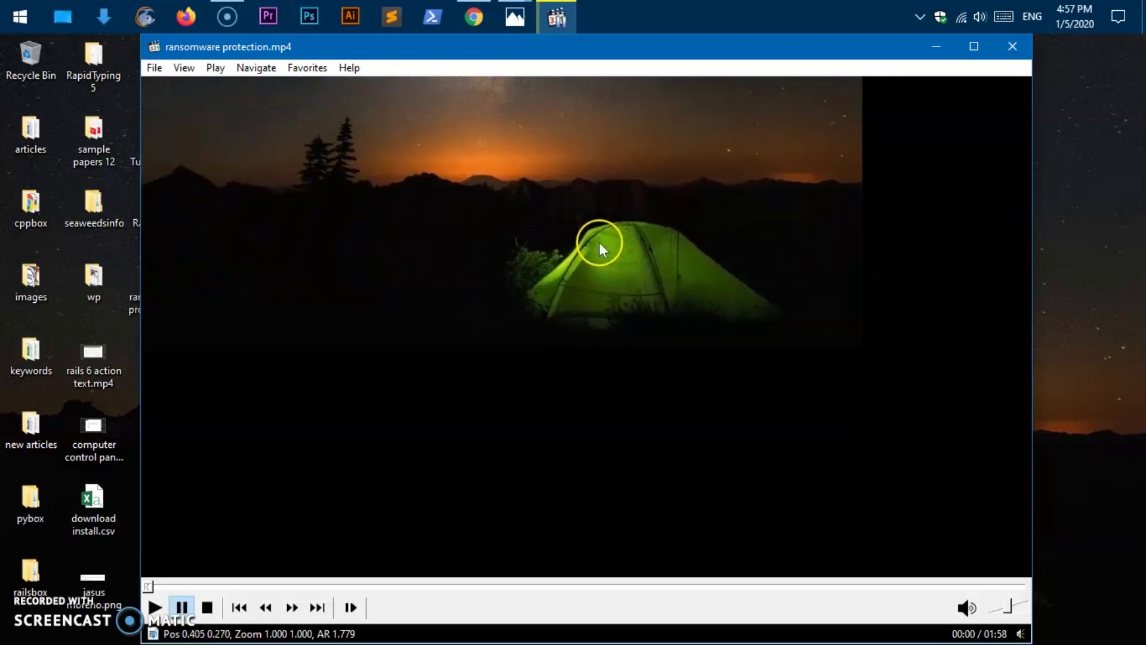
{"action": "key", "text": "KP_9"}
{"action": "key", "text": "KP_9"}
{"action": "key", "text": "KP_9"}
{"action": "key", "text": "KP_9"}
{"action": "key", "text": "KP_9"}
{"action": "key", "text": "KP_9"}
{"action": "key", "text": "KP_9"}
{"action": "key", "text": "KP_9"}
{"action": "key", "text": "KP_9"}
{"action": "key", "text": "KP_9"}
{"action": "key", "text": "KP_9"}
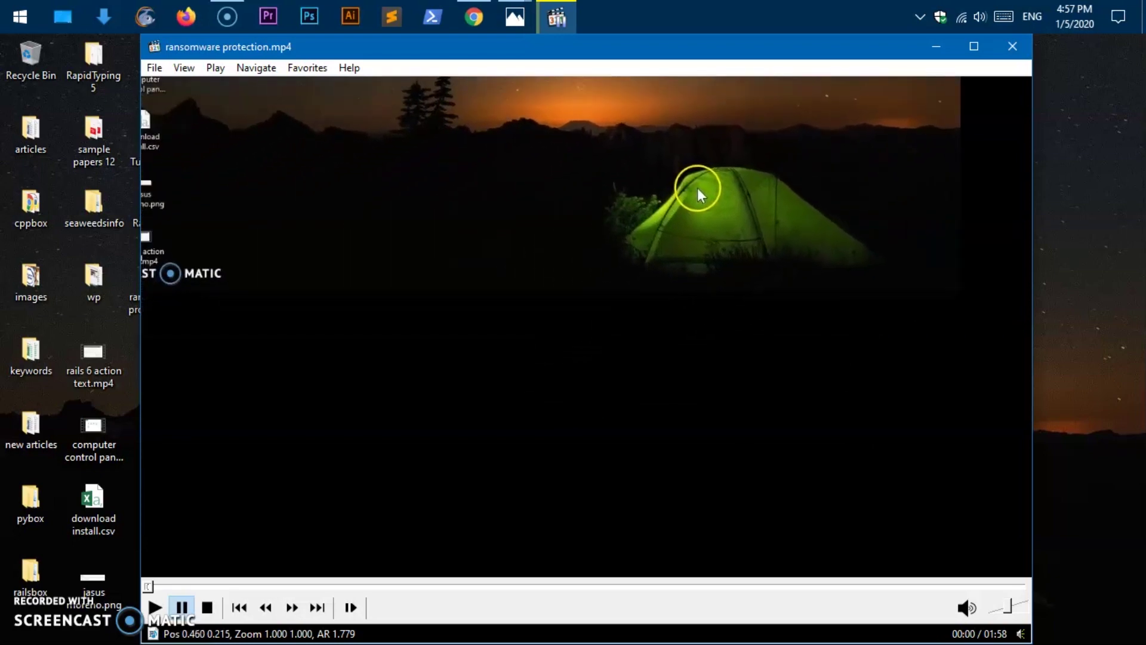
{"action": "key", "text": "KP_9"}
{"action": "key", "text": "KP_9"}
{"action": "key", "text": "KP_9"}
{"action": "key", "text": "KP_9"}
{"action": "key", "text": "KP_9"}
{"action": "key", "text": "KP_9"}
{"action": "key", "text": "KP_9"}
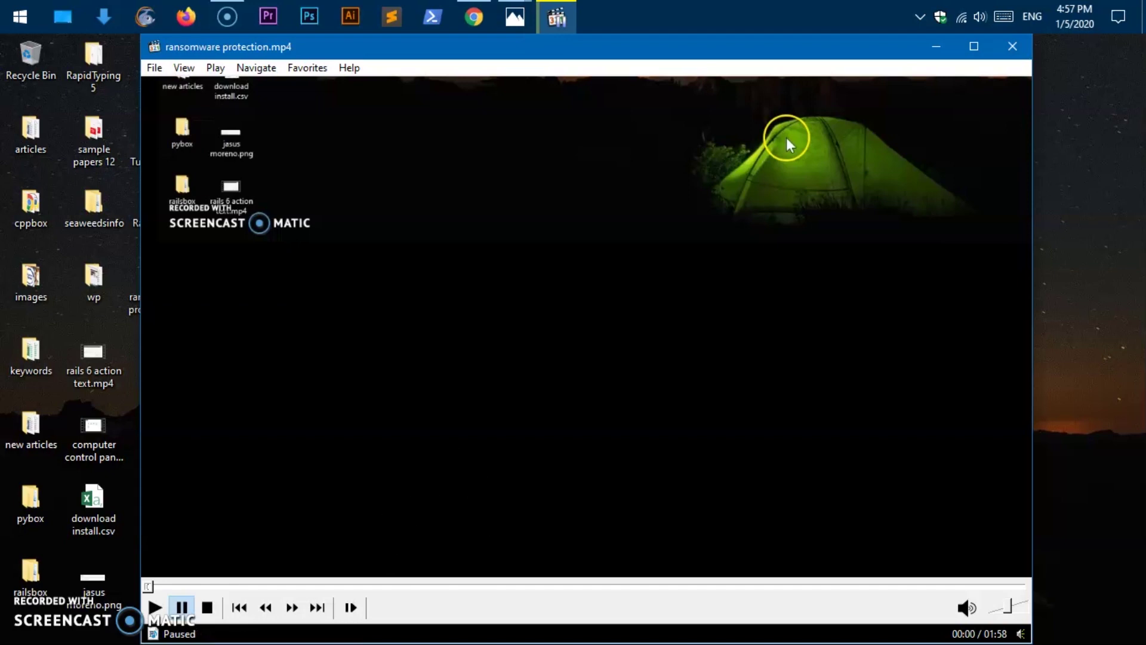
{"action": "key", "text": "KP_5"}
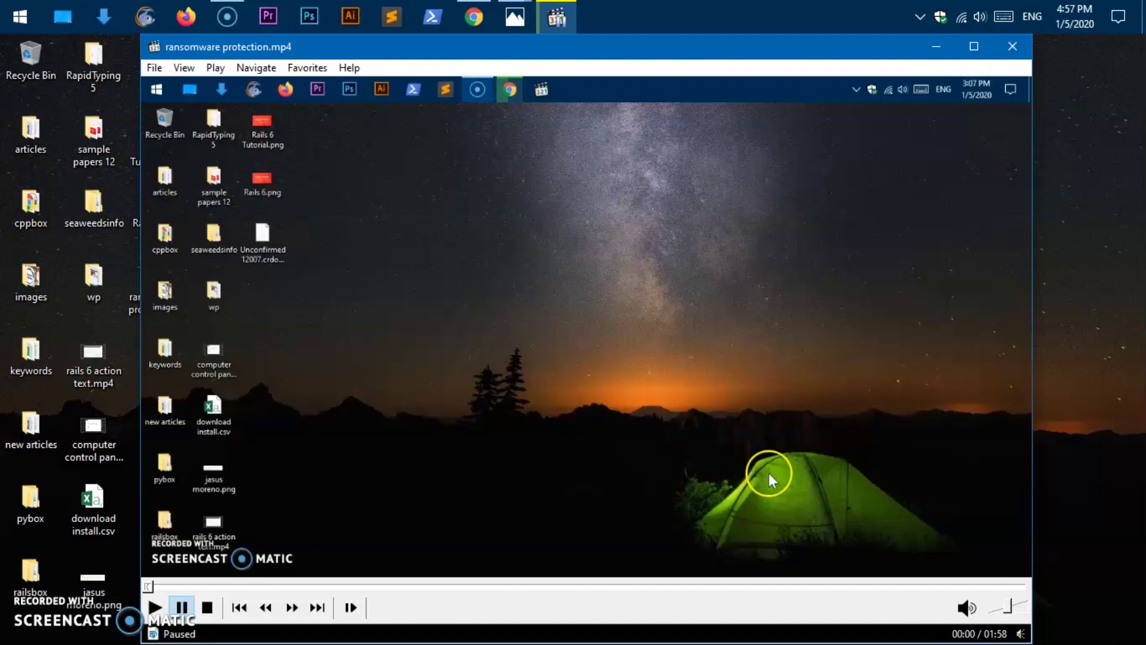
- Show the video in full screen and return to the windowed player
{"action": "key", "text": "alt+F4"}
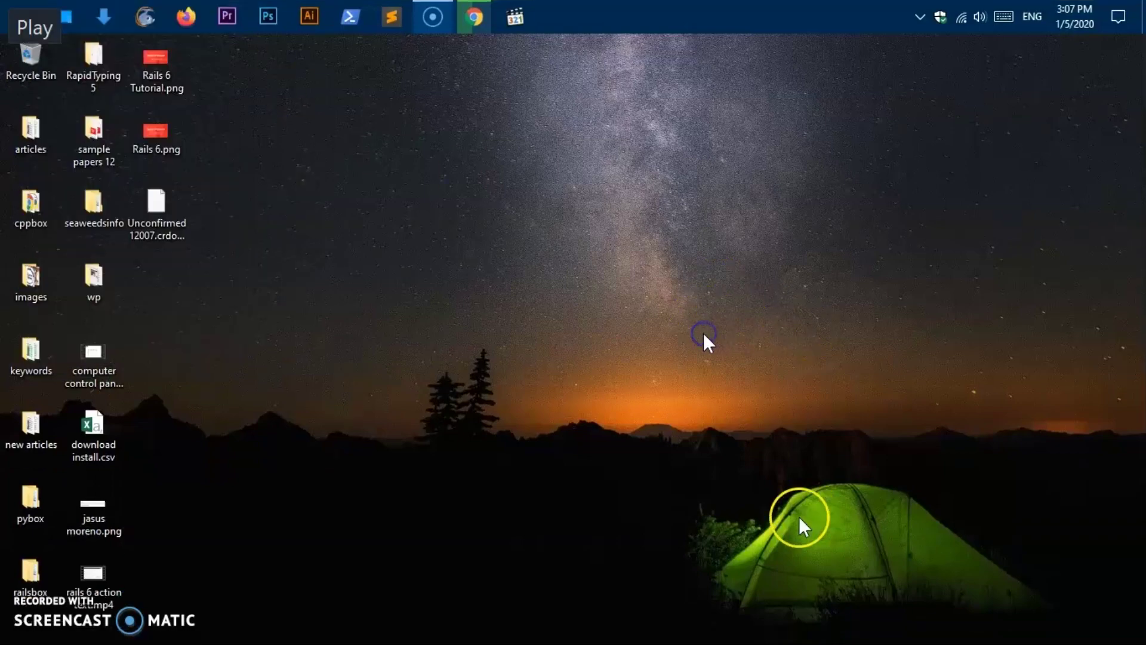
{"action": "double_click", "coordinate": [704, 332]}
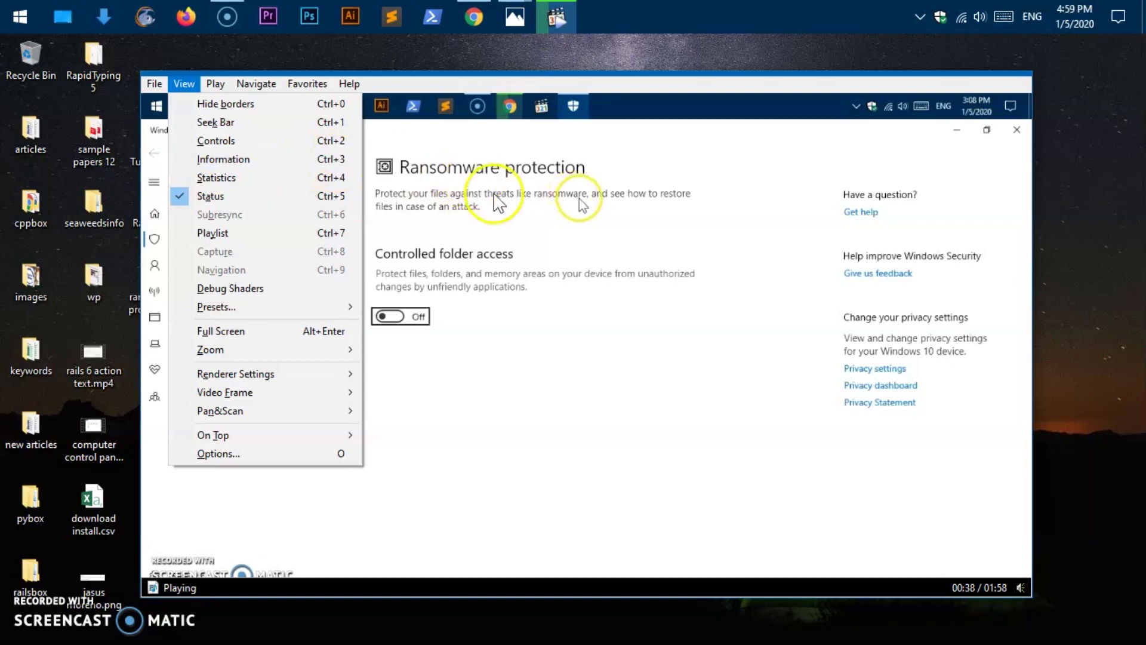
- Dismiss the open view options and toggle playback of the ransomware protection video, leaving it paused
{"action": "left_click", "coordinate": [494, 195]}
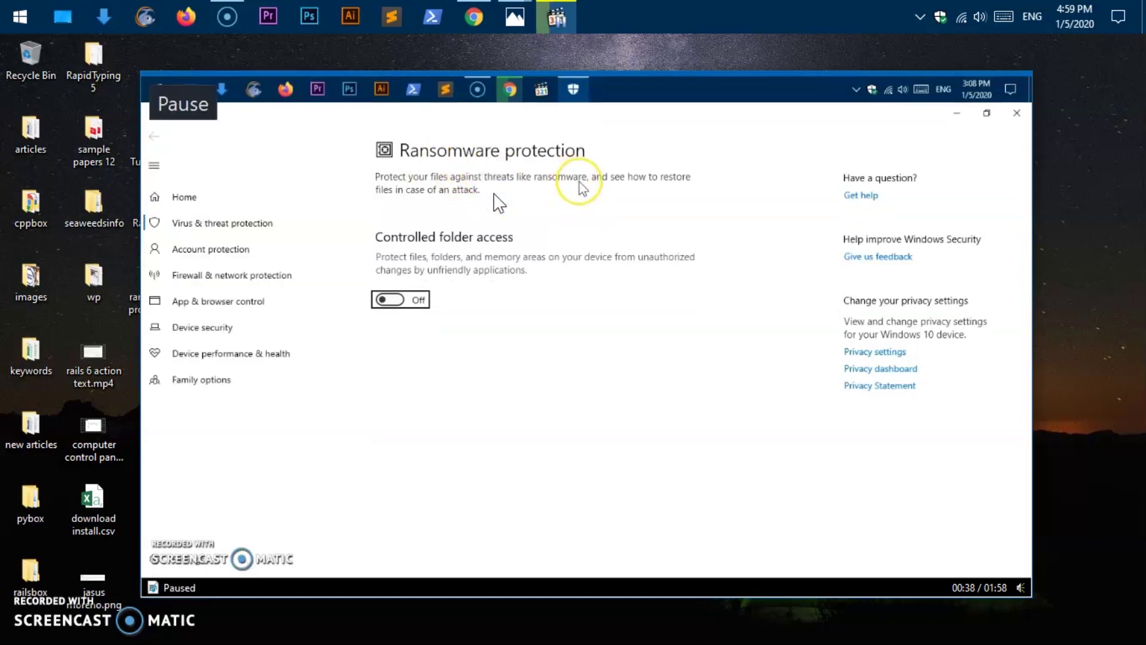
{"action": "left_click", "coordinate": [448, 301]}
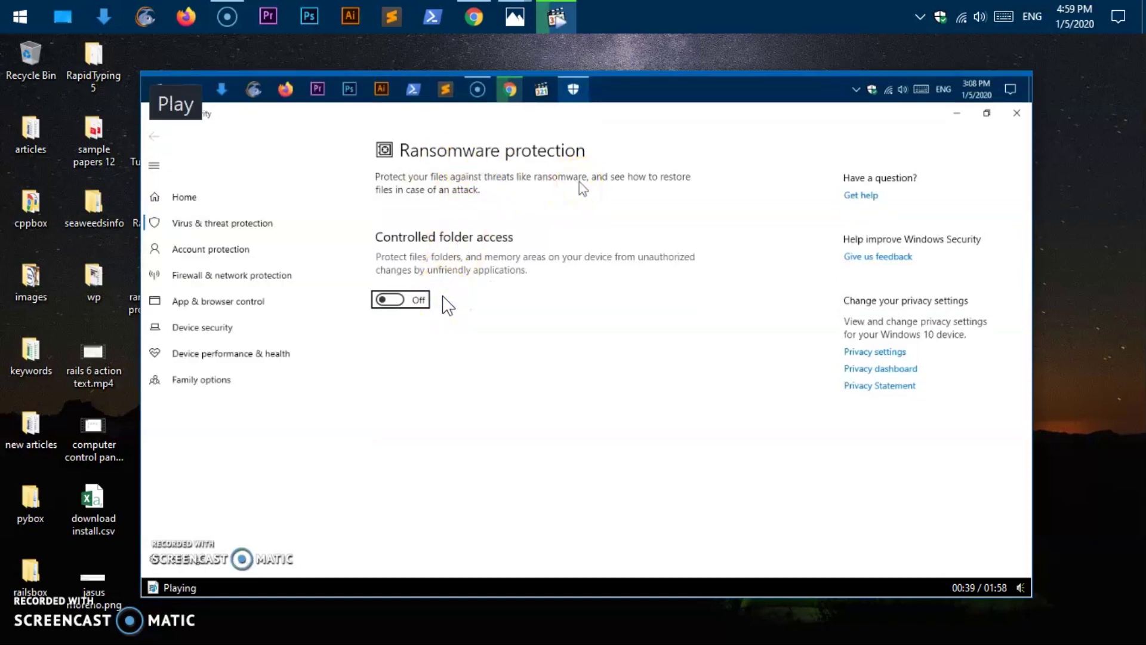
{"action": "left_click", "coordinate": [189, 588]}
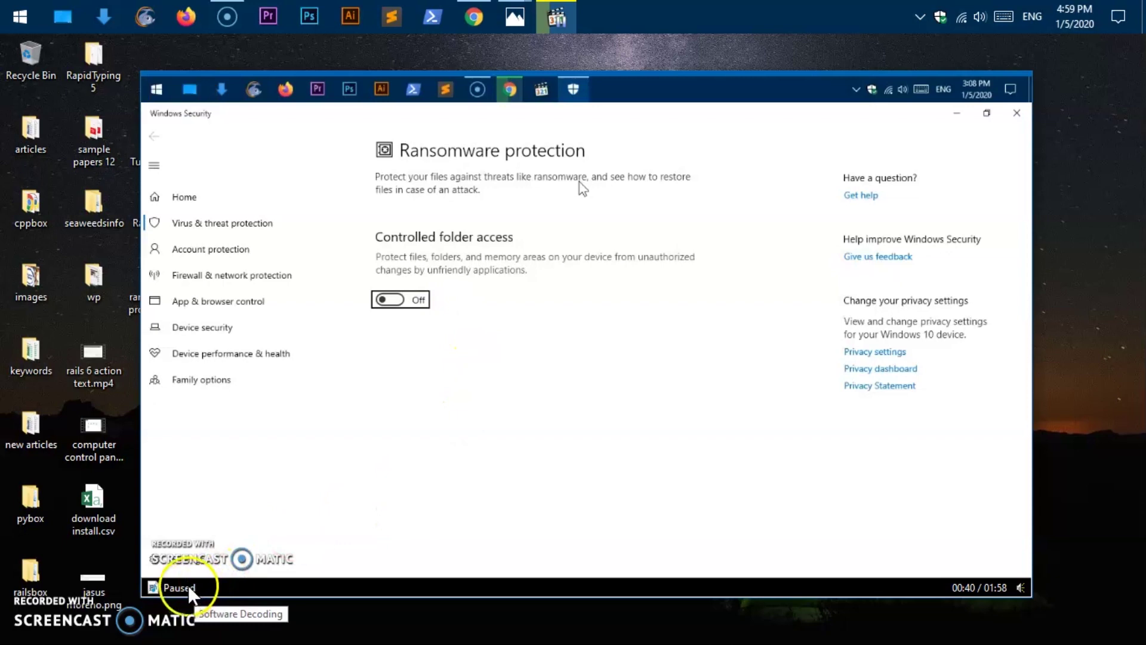
- Display the playback statistics below the video, and show and hide the playlist
{"action": "key", "text": "ctrl+4"}
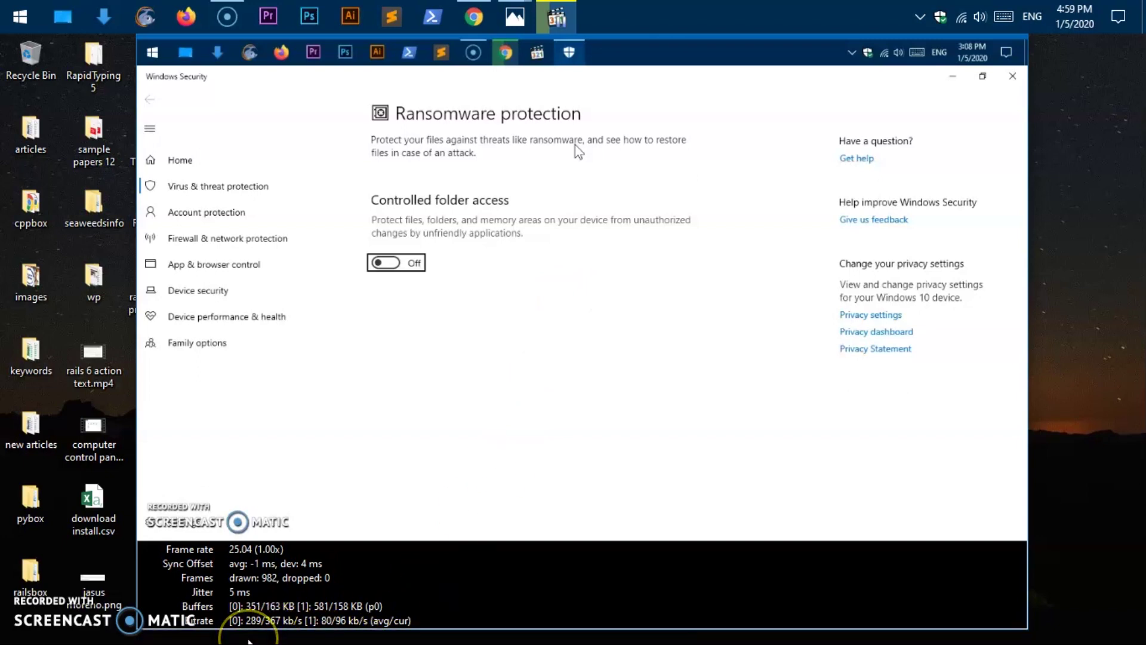
{"action": "key", "text": "ctrl+7"}
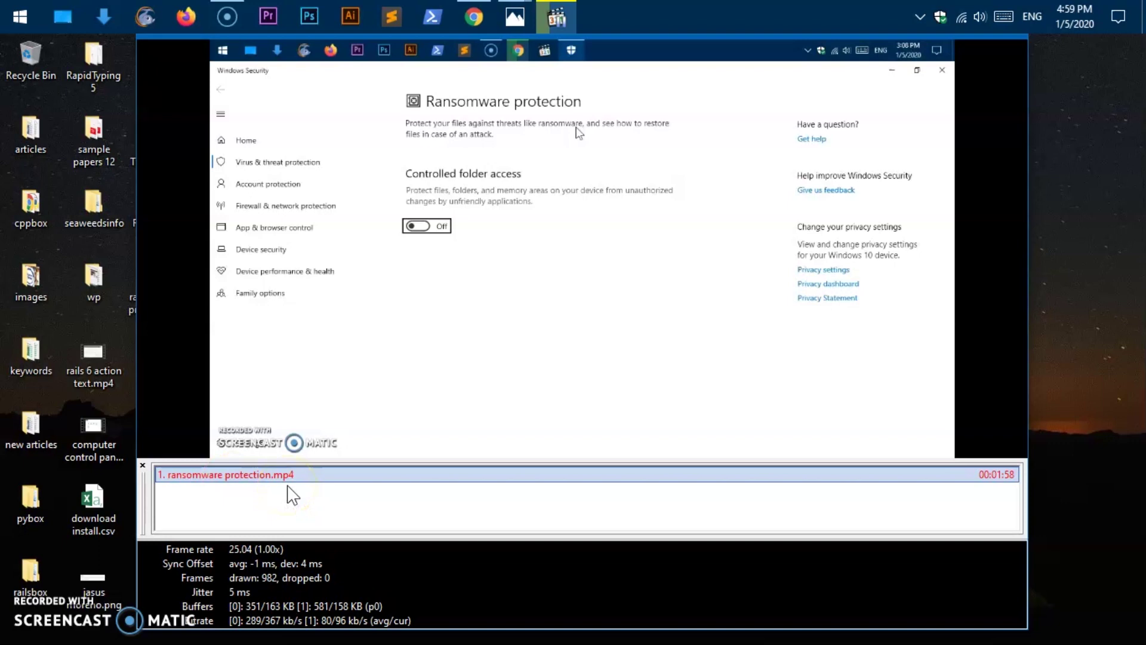
{"action": "key", "text": "ctrl+7"}
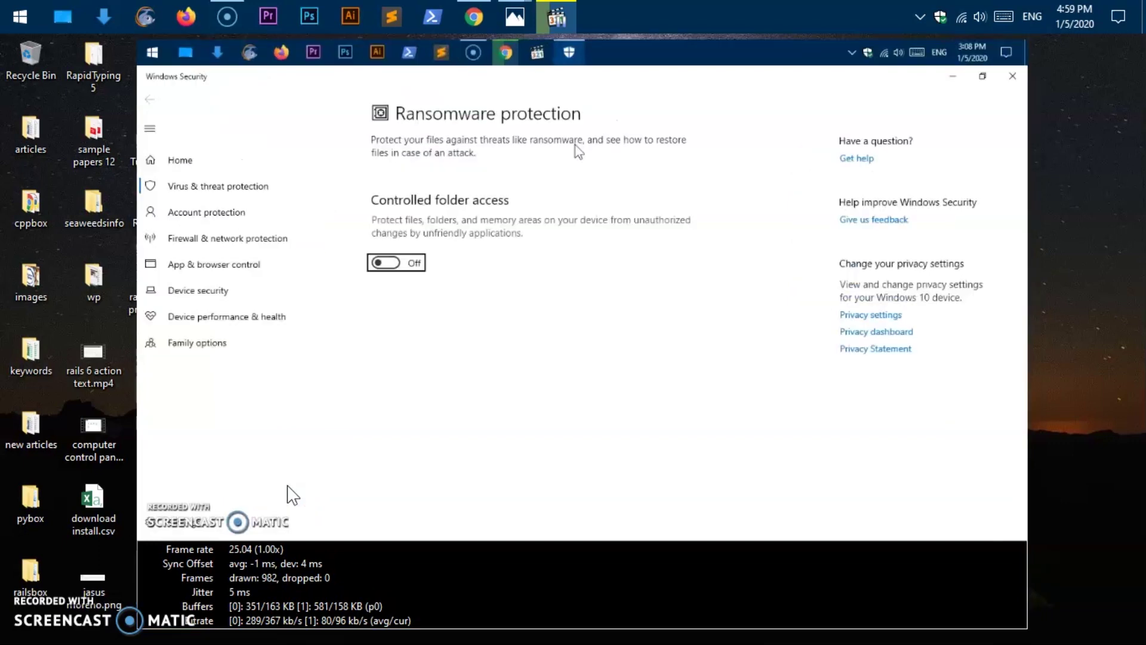
- Bring back the player's status bar, playback controls and seek bar, and hide the statistics
{"action": "key", "text": "ctrl+5"}
{"action": "key", "text": "ctrl+2"}
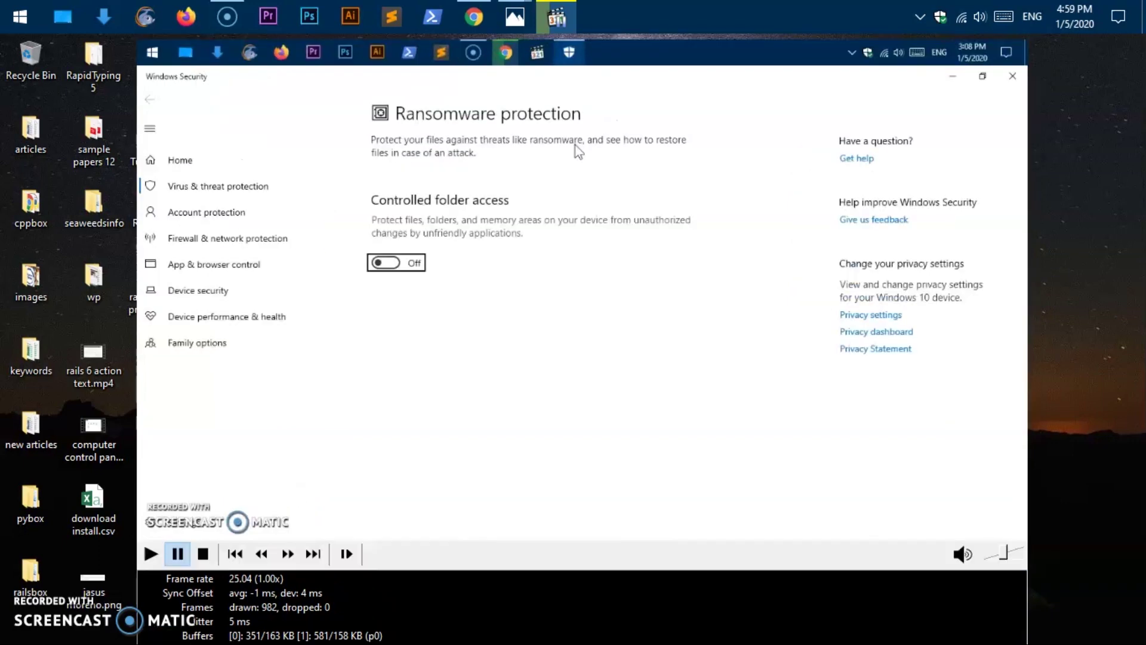
{"action": "key", "text": "ctrl+j"}
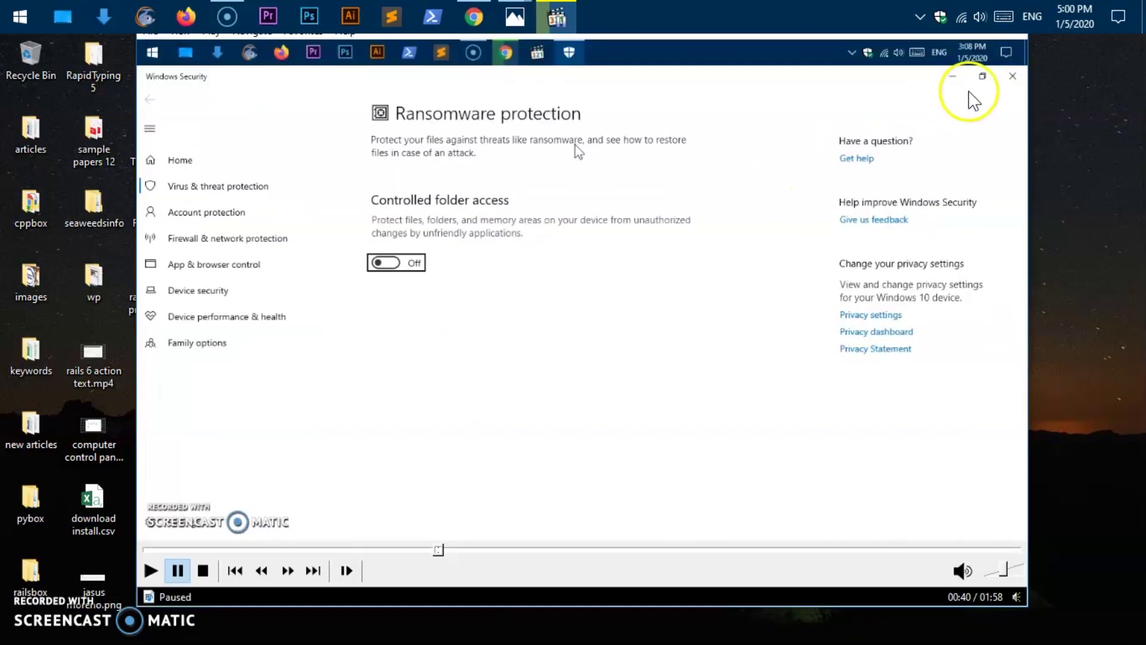
- Switch the video to full screen and apply the Minimal view preset
{"action": "double_click", "coordinate": [941, 93]}
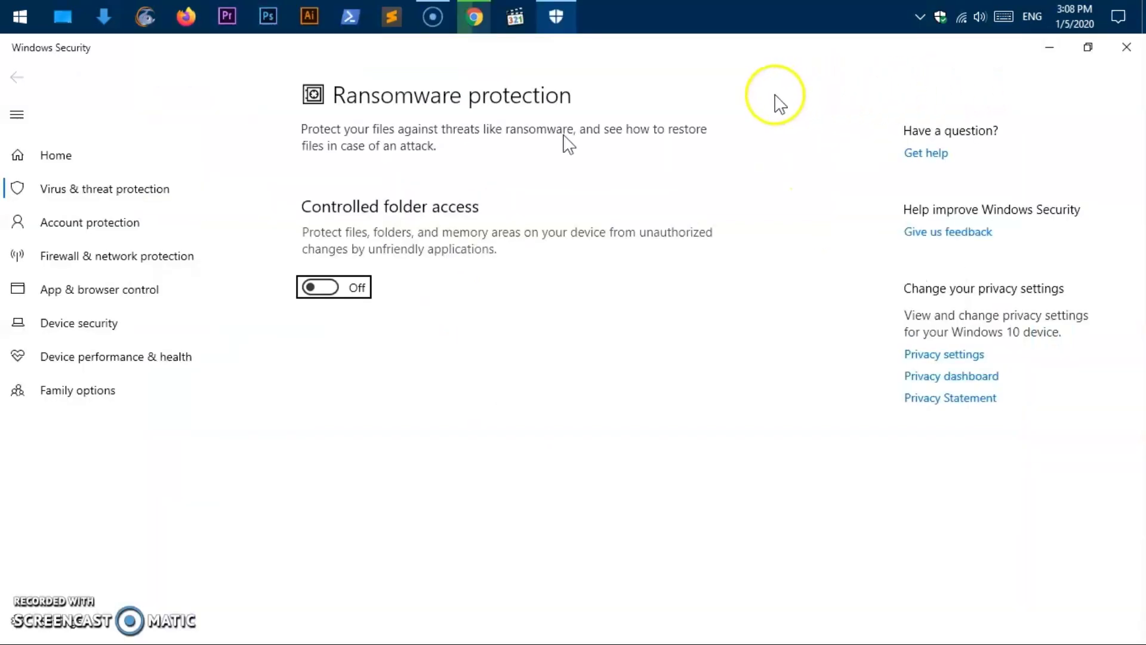
{"action": "left_click", "coordinate": [77, 11]}
{"action": "mouse_move", "coordinate": [43, 7]}
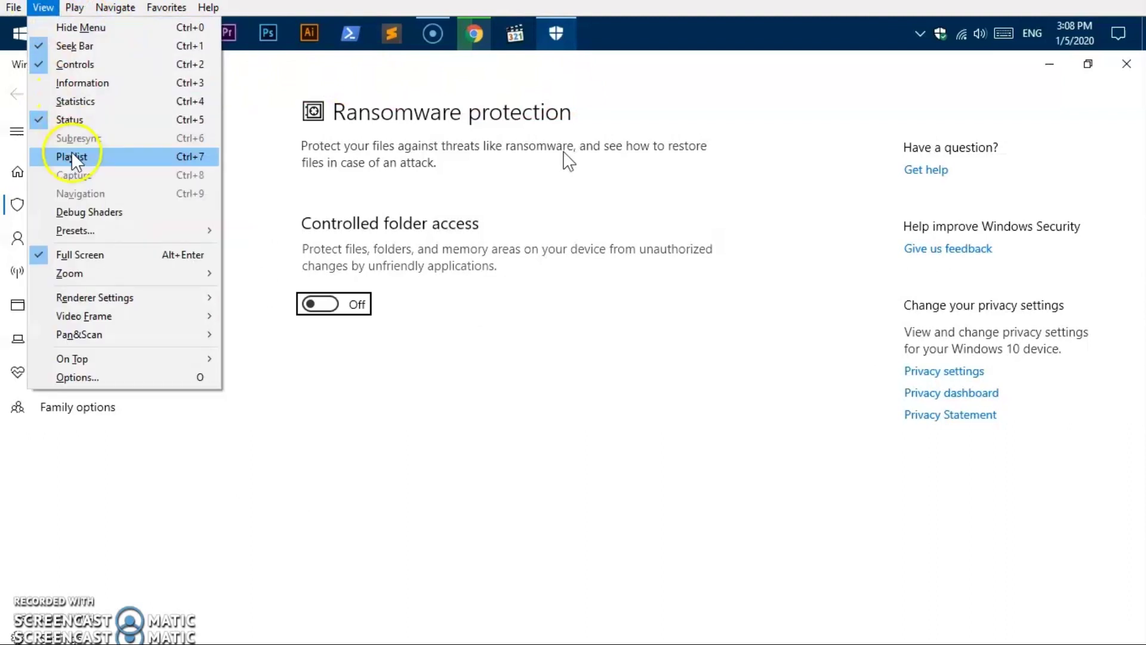
{"action": "mouse_move", "coordinate": [197, 232]}
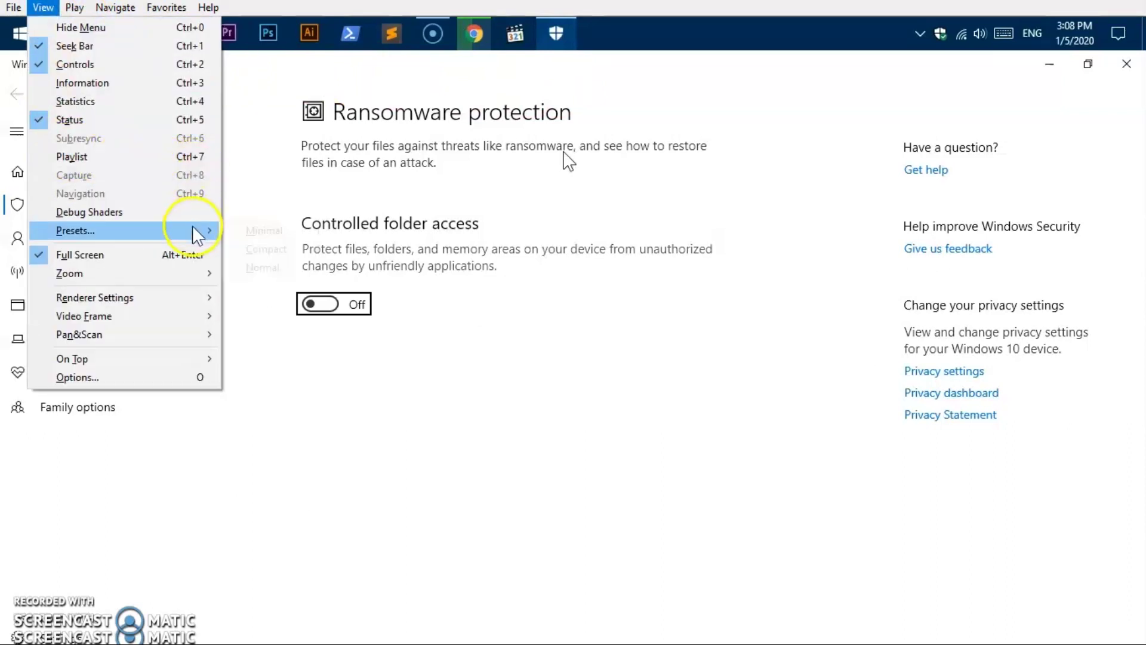
{"action": "left_click", "coordinate": [275, 232]}
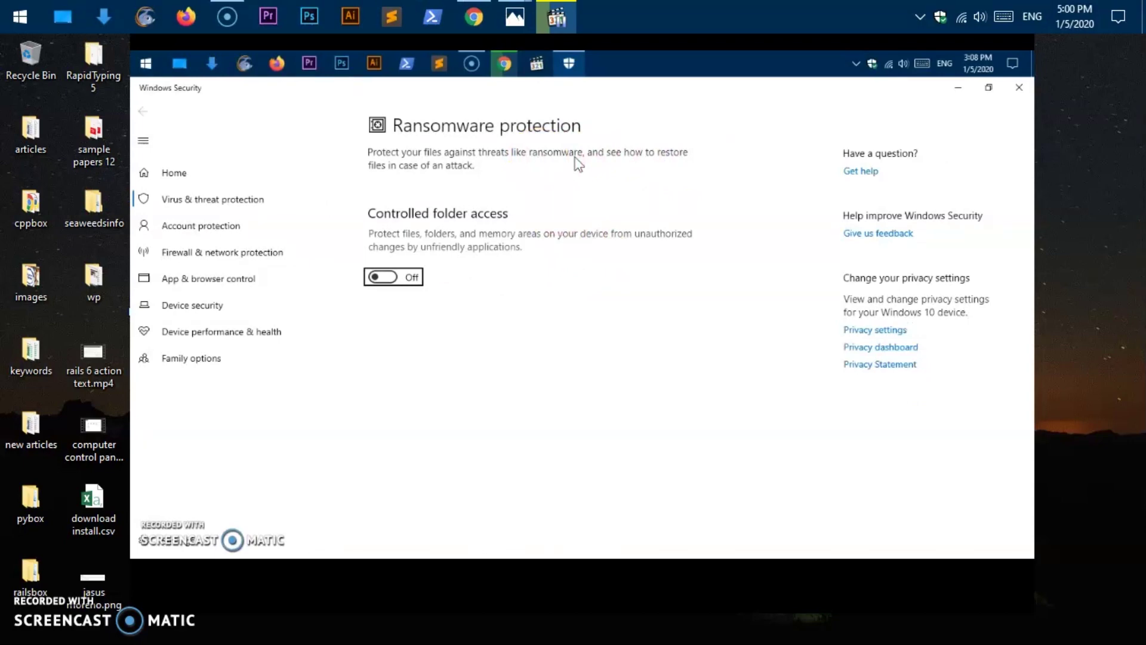
- Move on from the Minimal view and apply the Normal view preset to restore the player's title bar and menu bar
{"action": "key", "text": "ctrl+h"}
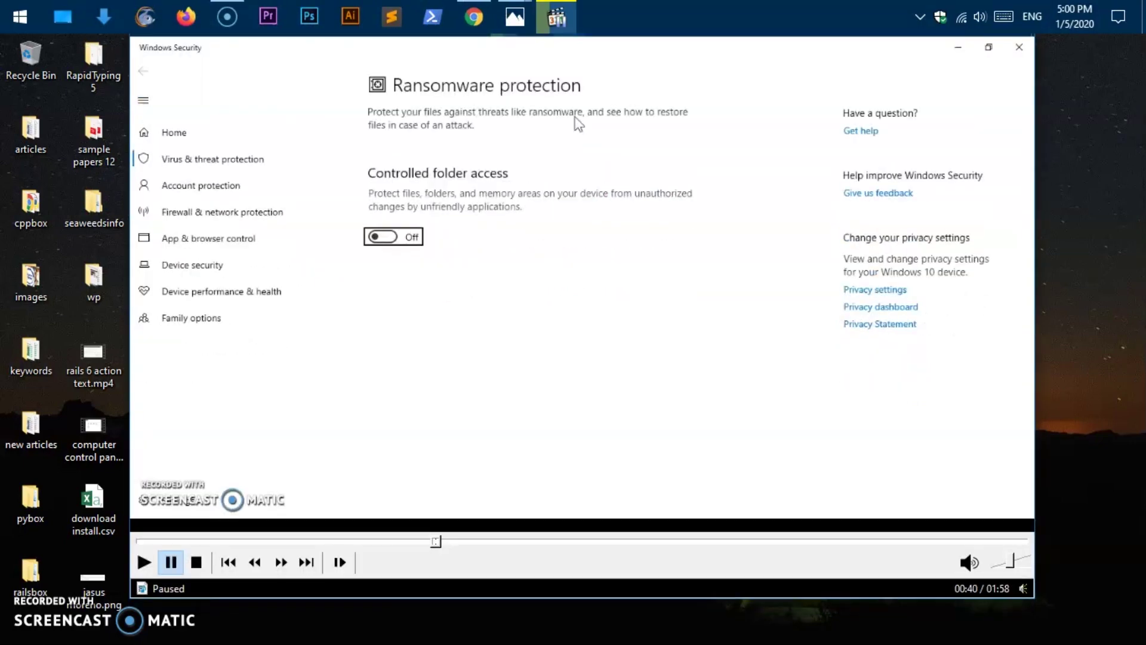
{"action": "key", "text": "alt+v"}
{"action": "mouse_move", "coordinate": [234, 344]}
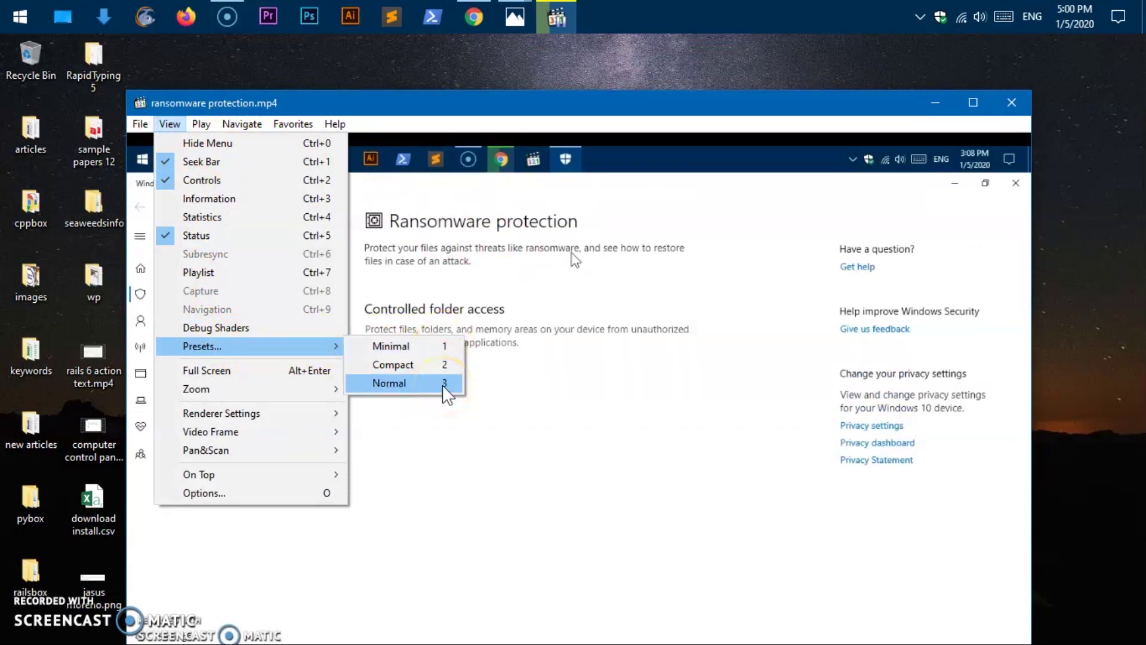
{"action": "left_click", "coordinate": [444, 364]}
{"action": "key", "text": "3"}
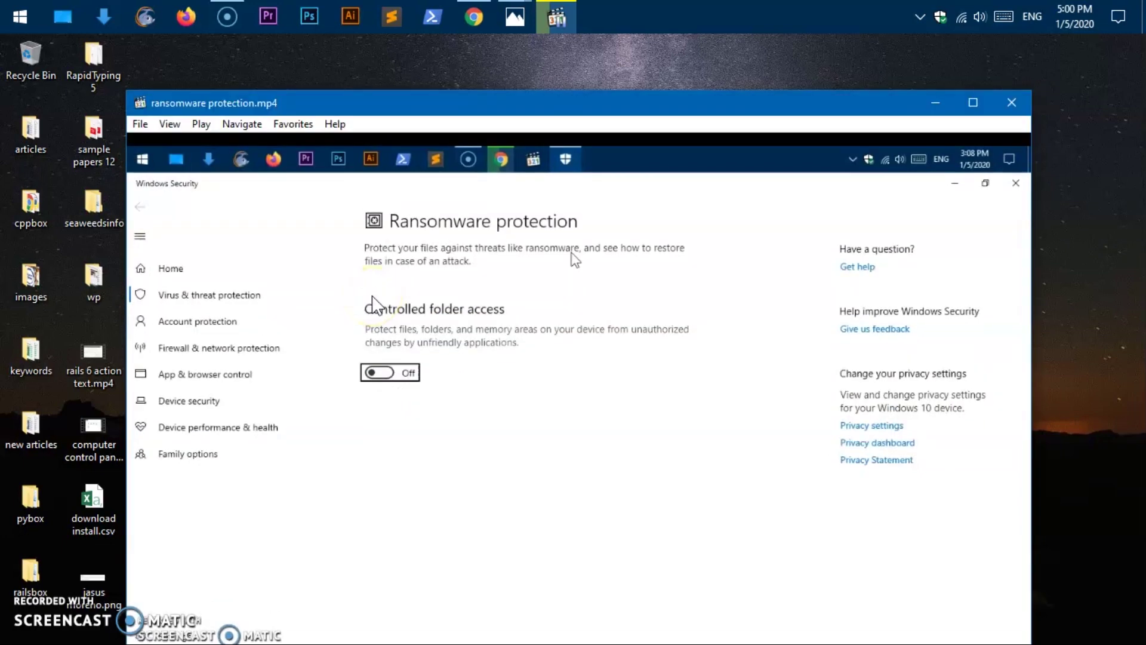
- Examine the On Top choices for the player window, including Always
{"action": "left_click", "coordinate": [169, 124]}
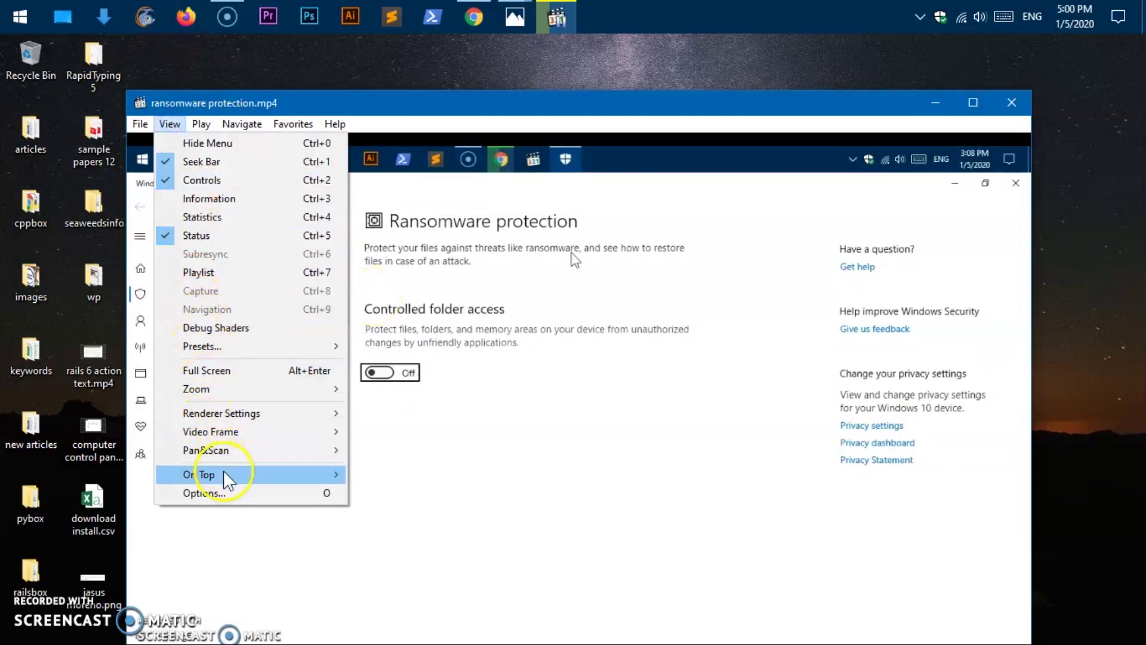
{"action": "mouse_move", "coordinate": [224, 472]}
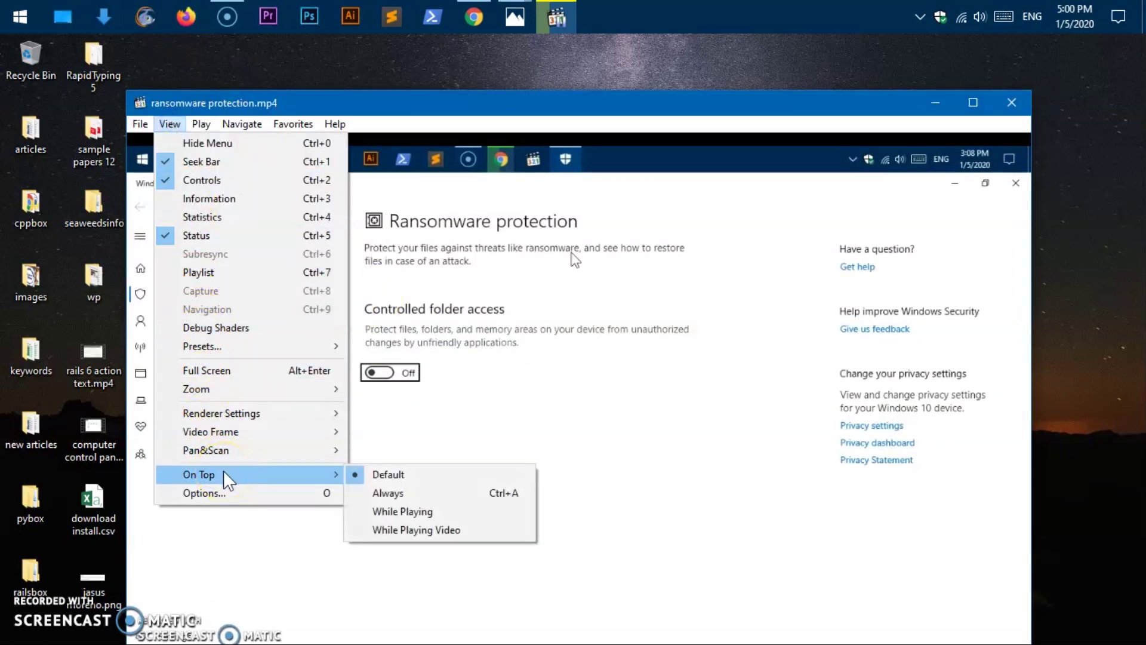
{"action": "left_click", "coordinate": [395, 496]}
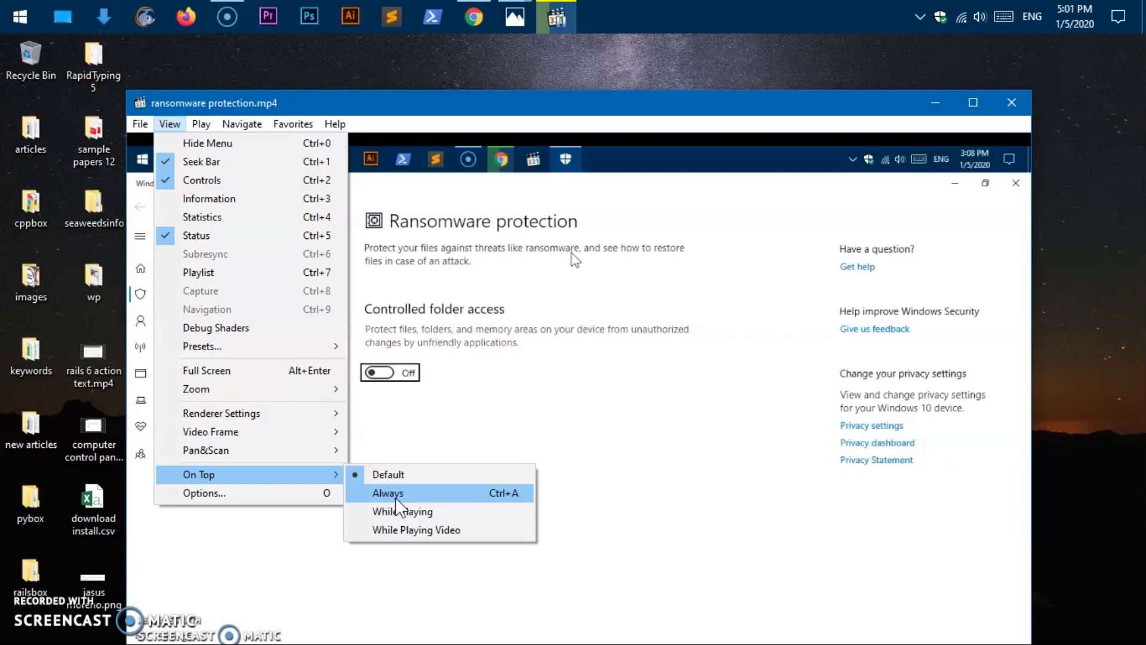
- Open the player's options, look through the file extensions listed under Formats, and close the options without saving
{"action": "left_click", "coordinate": [327, 500]}
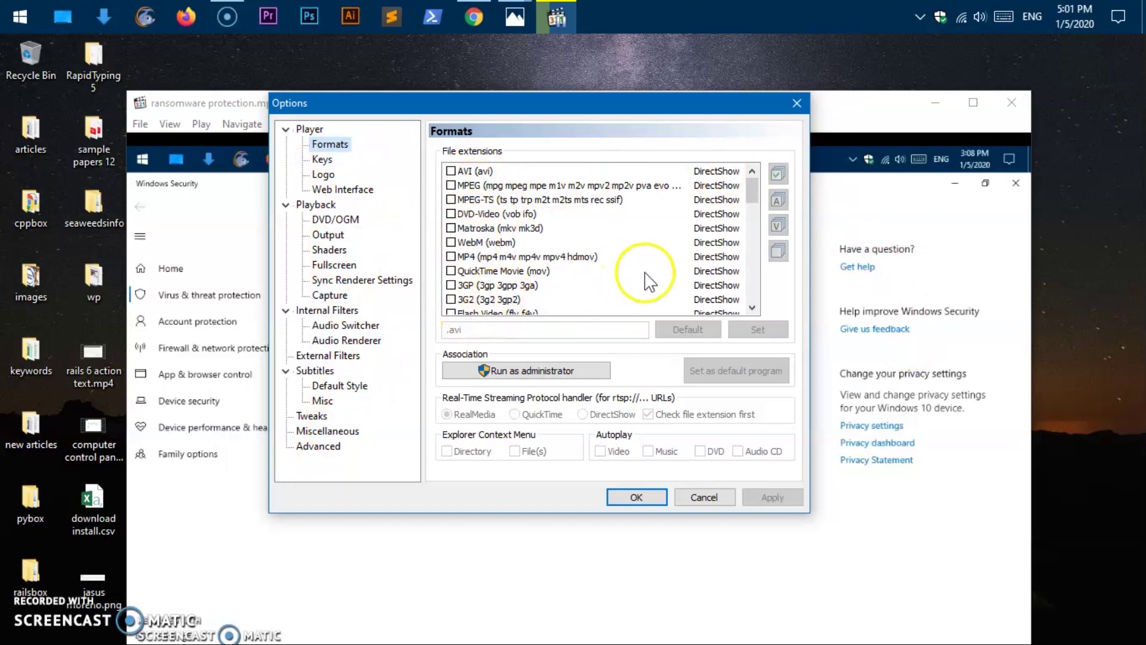
{"action": "scroll", "coordinate": [651, 278], "scroll_direction": "down", "scroll_amount": 10}
{"action": "scroll", "coordinate": [651, 278], "scroll_direction": "up", "scroll_amount": 10}
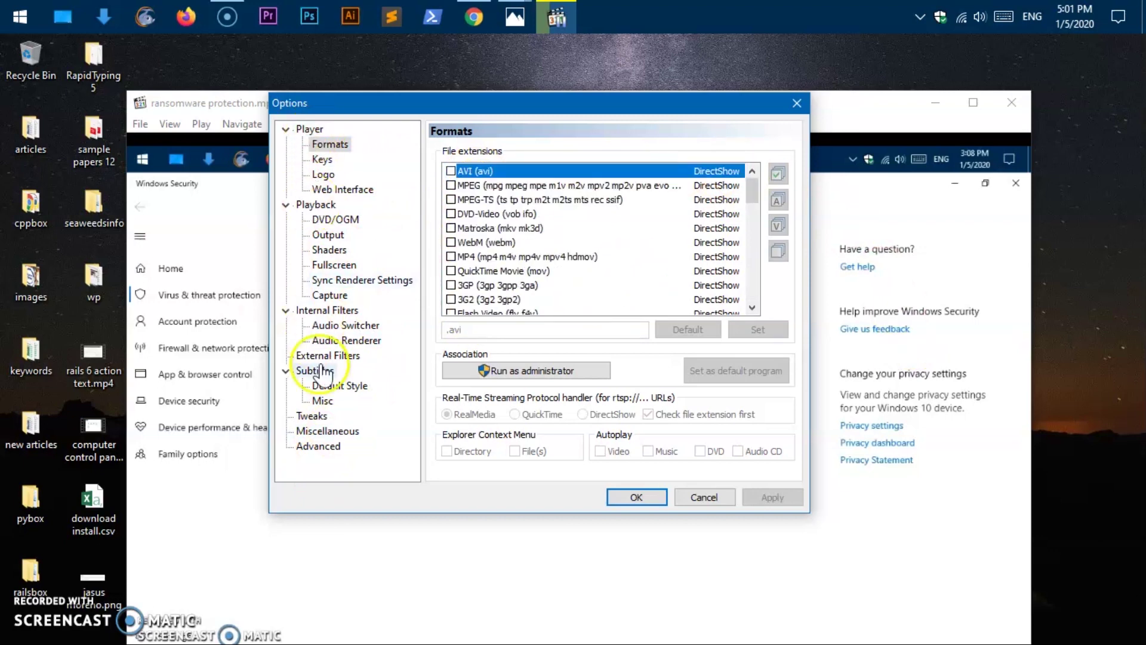
{"action": "left_click", "coordinate": [343, 474]}
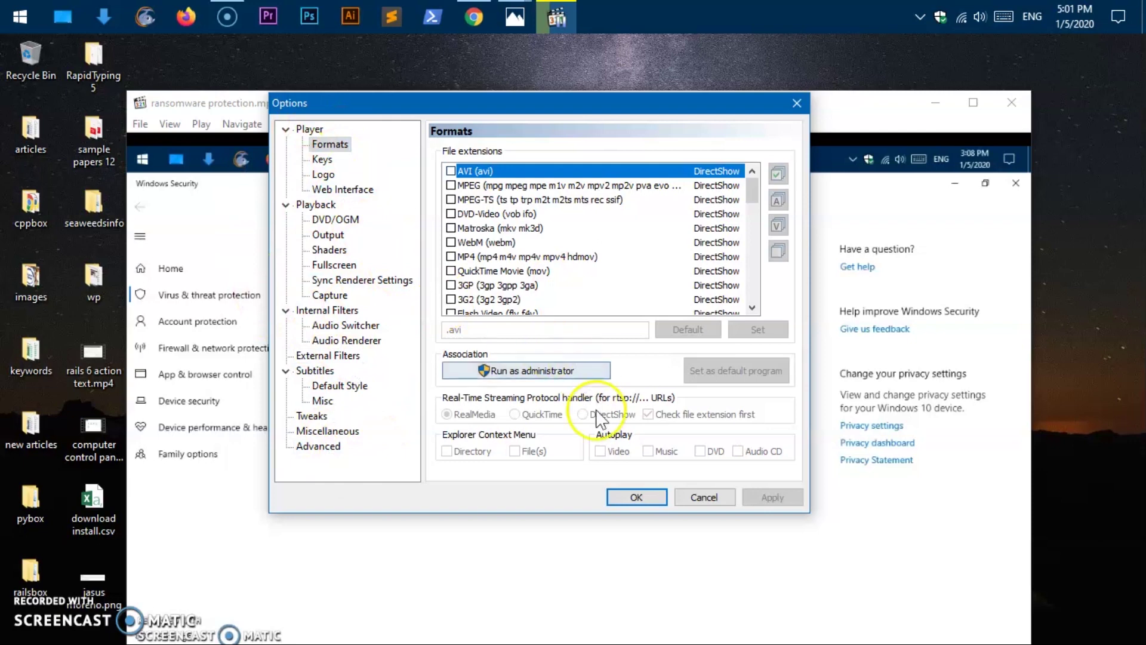
{"action": "left_click", "coordinate": [703, 498]}
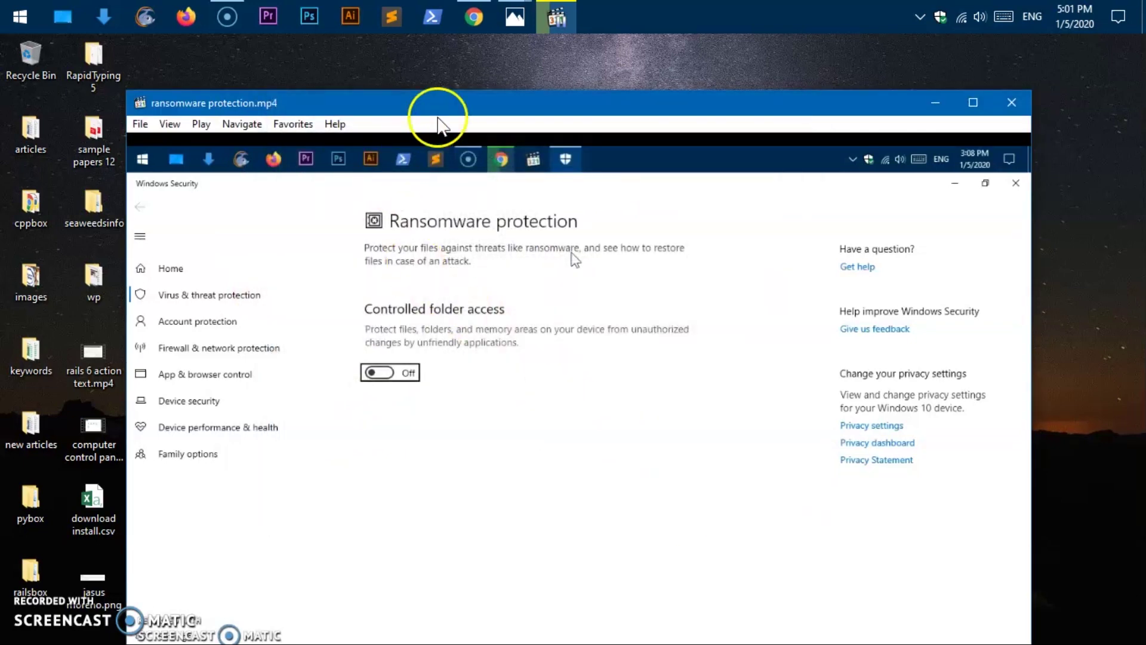
- Move the player window slightly higher and review the Play/Pause, Stop and Frame Step playback commands
{"action": "left_click_drag", "start_coordinate": [469, 98], "coordinate": [464, 73]}
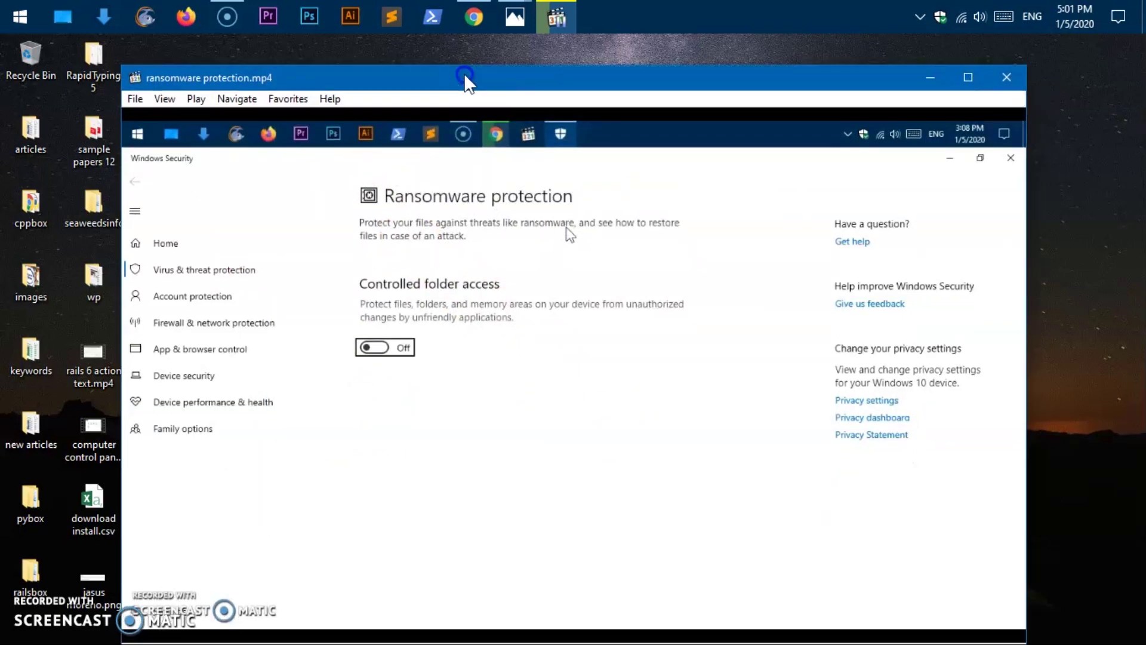
{"action": "left_click", "coordinate": [229, 102]}
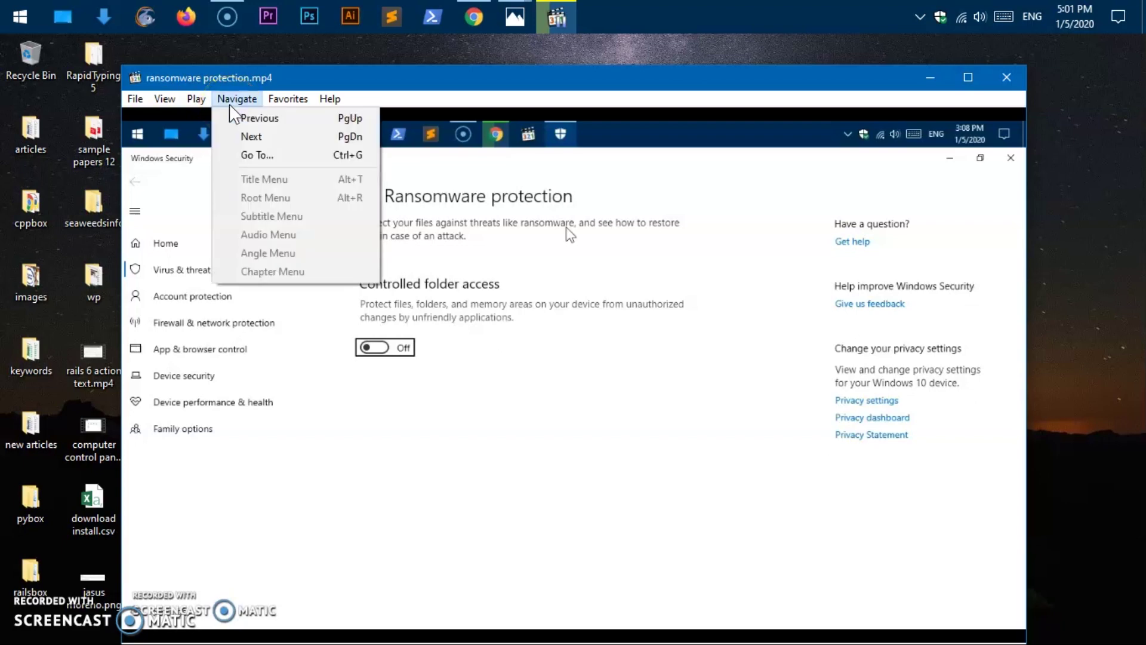
{"action": "left_click", "coordinate": [197, 100]}
{"action": "left_click", "coordinate": [213, 136]}
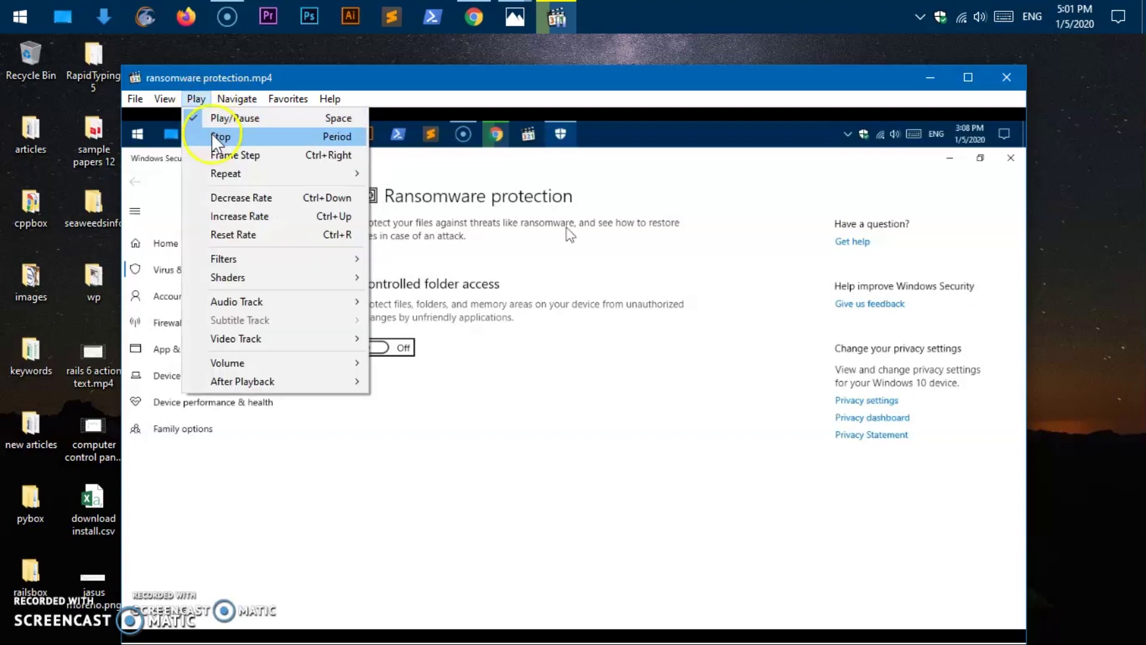
{"action": "left_click", "coordinate": [223, 121]}
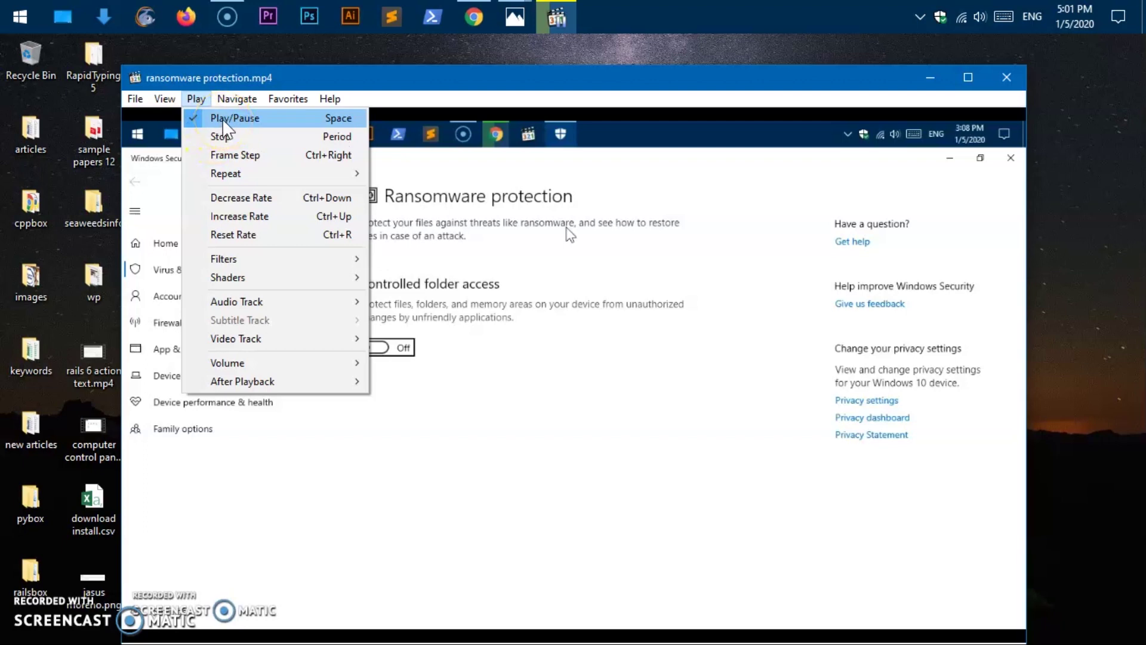
{"action": "left_click", "coordinate": [232, 137]}
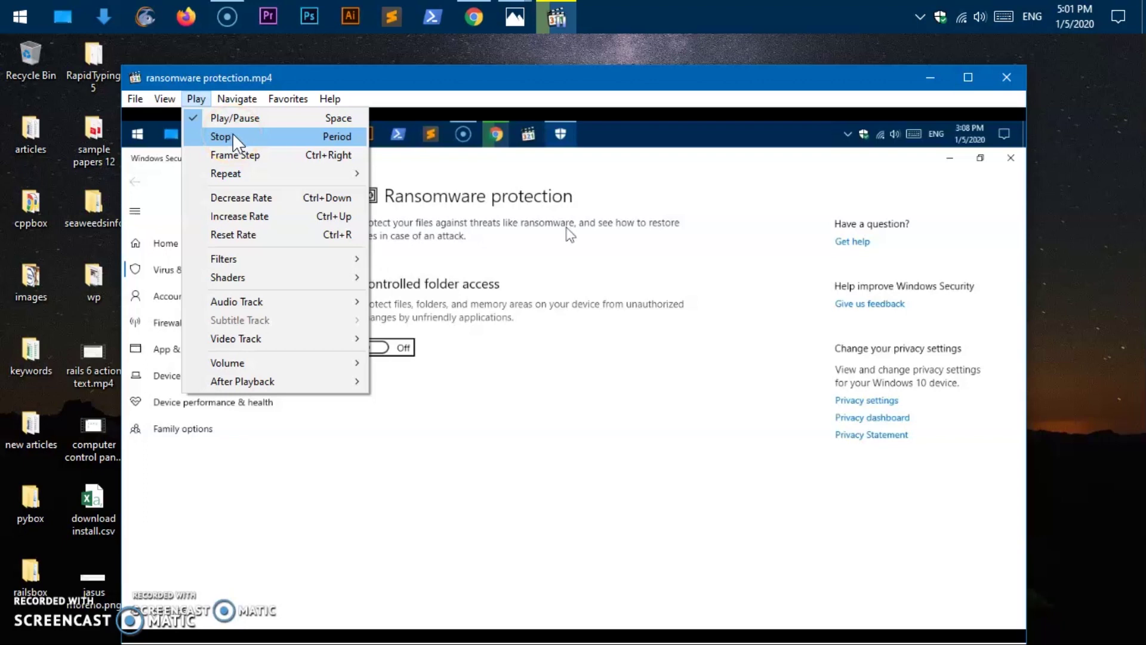
{"action": "left_click", "coordinate": [275, 156]}
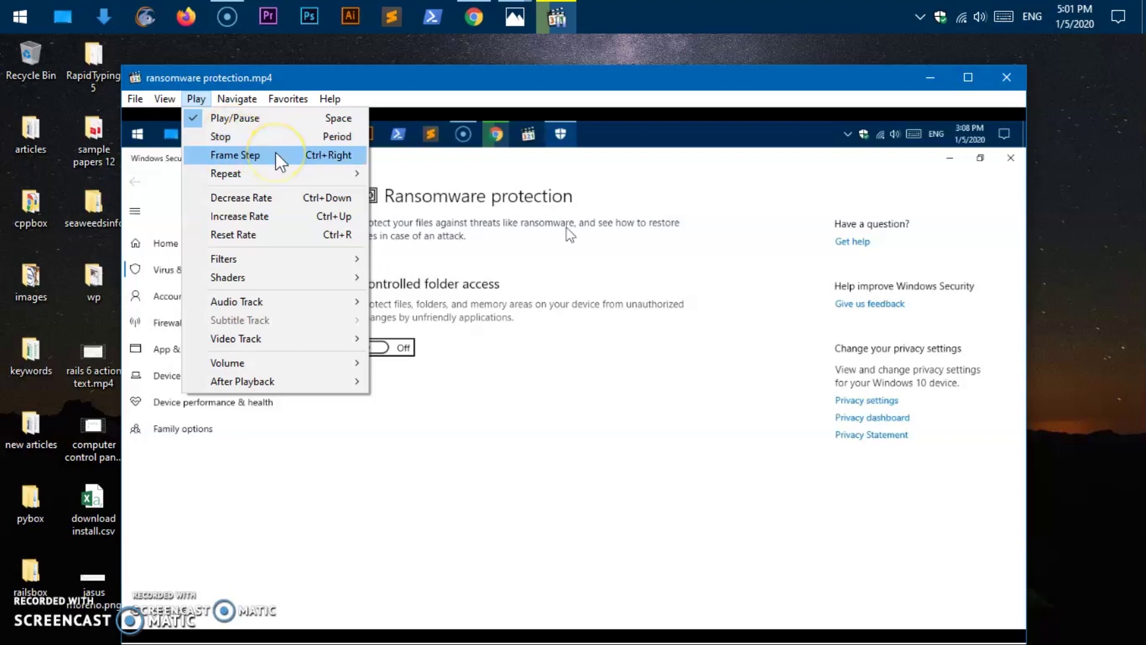
{"action": "left_click", "coordinate": [327, 157]}
{"action": "left_click", "coordinate": [251, 154]}
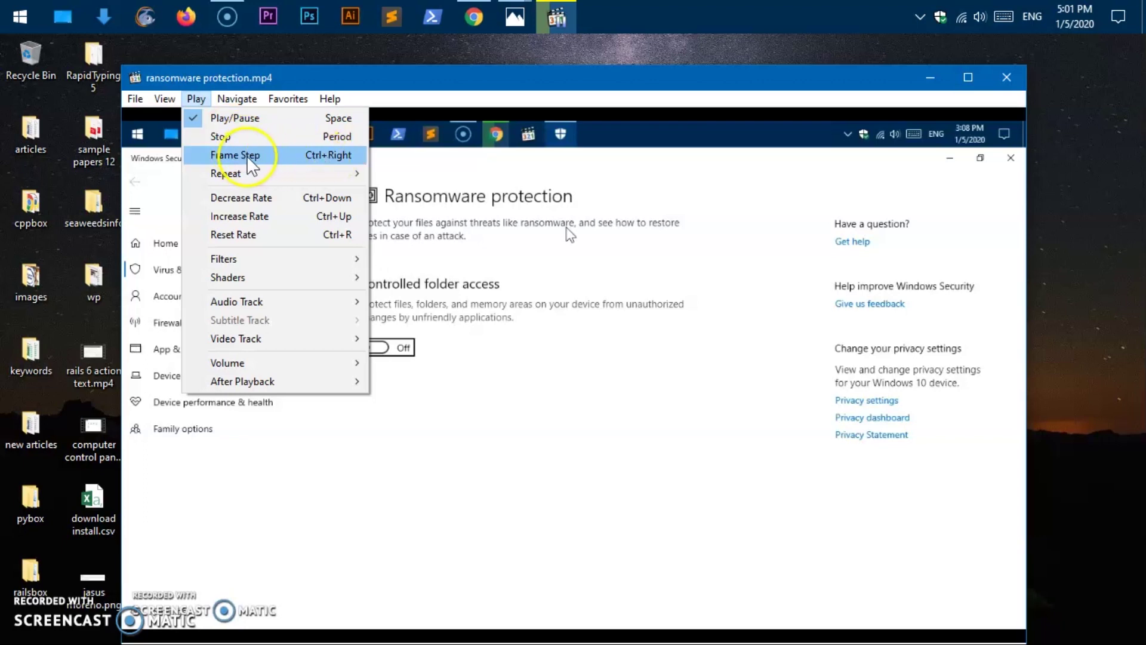
{"action": "left_click", "coordinate": [332, 158]}
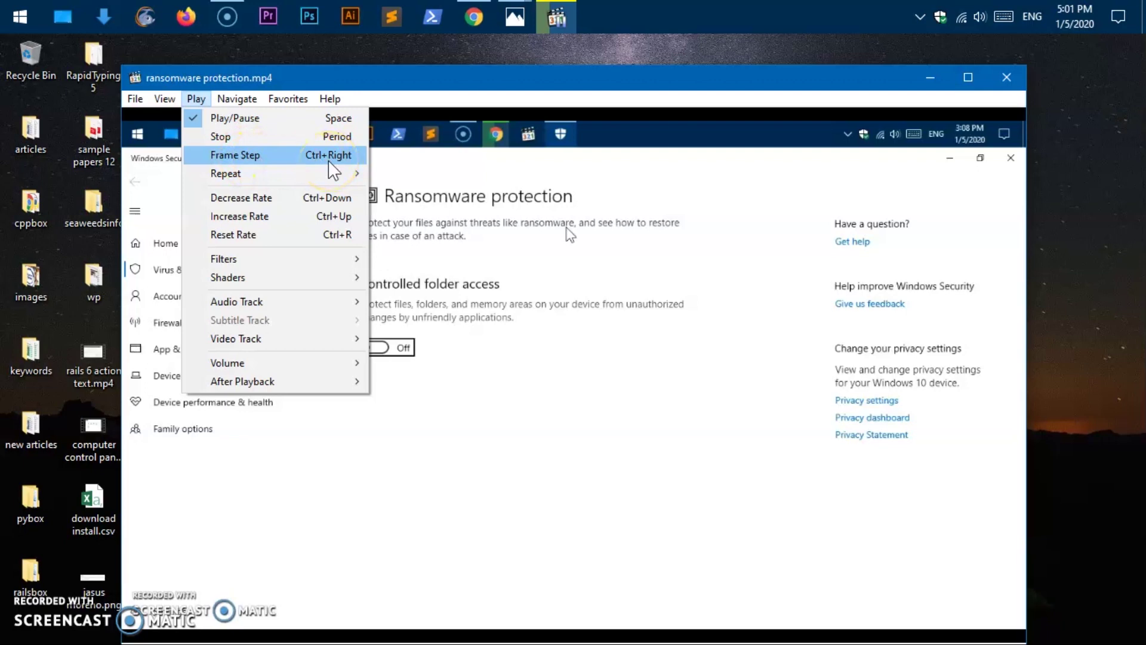
- Review the repeat choices for playback: Forever, File and Playlist
{"action": "left_click", "coordinate": [332, 173]}
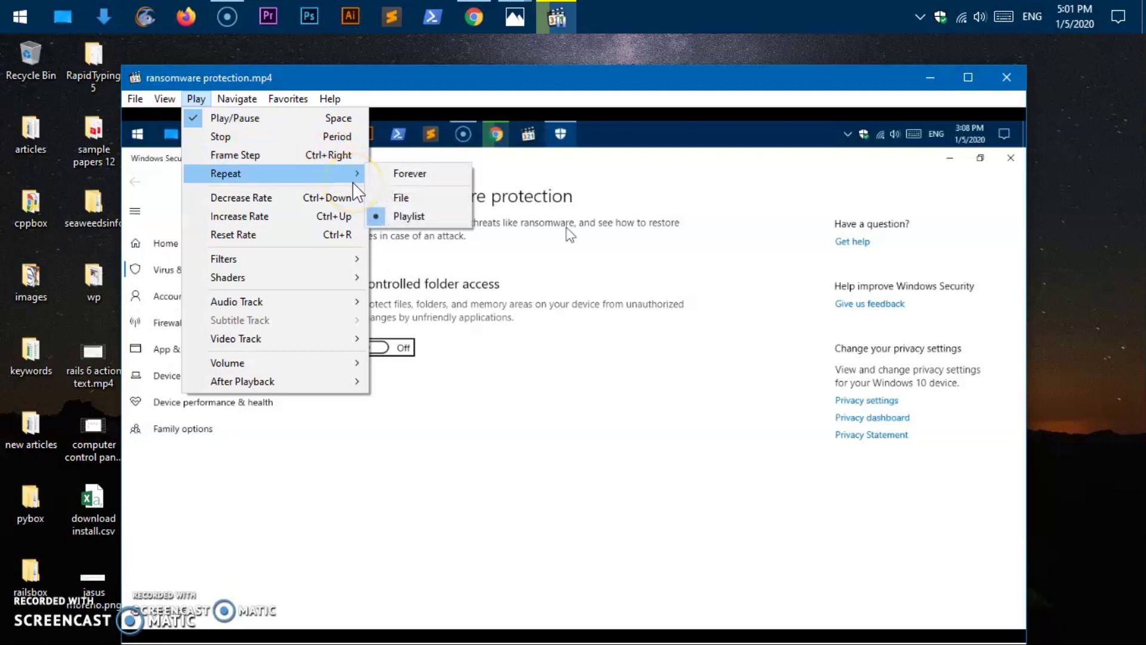
{"action": "left_click", "coordinate": [401, 198]}
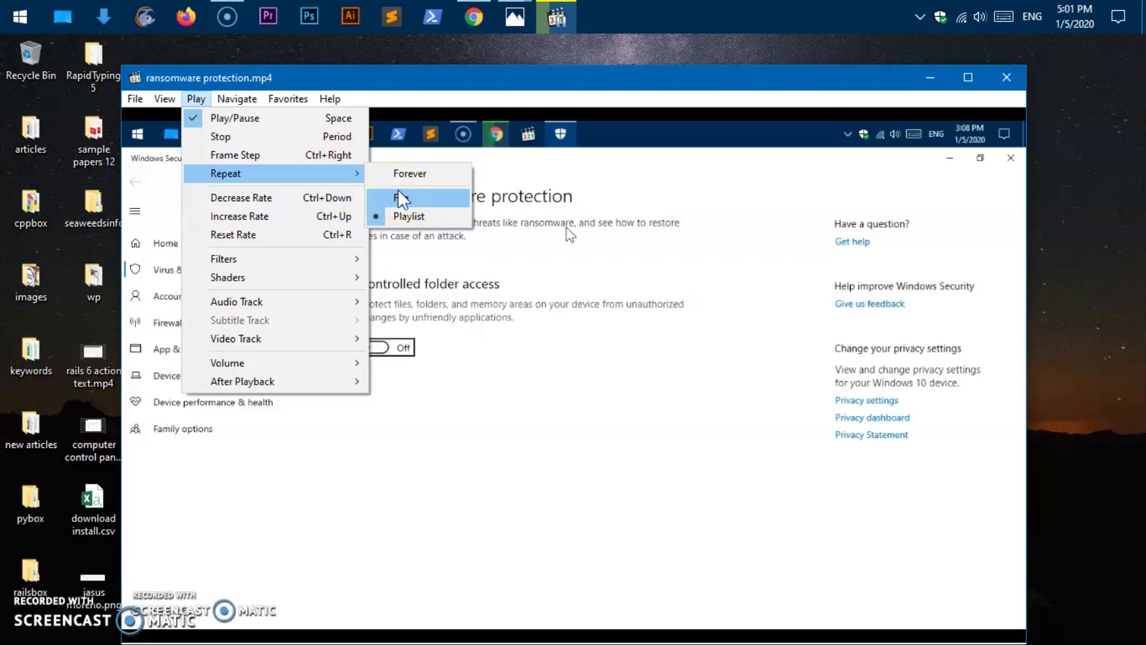
{"action": "left_click", "coordinate": [405, 218]}
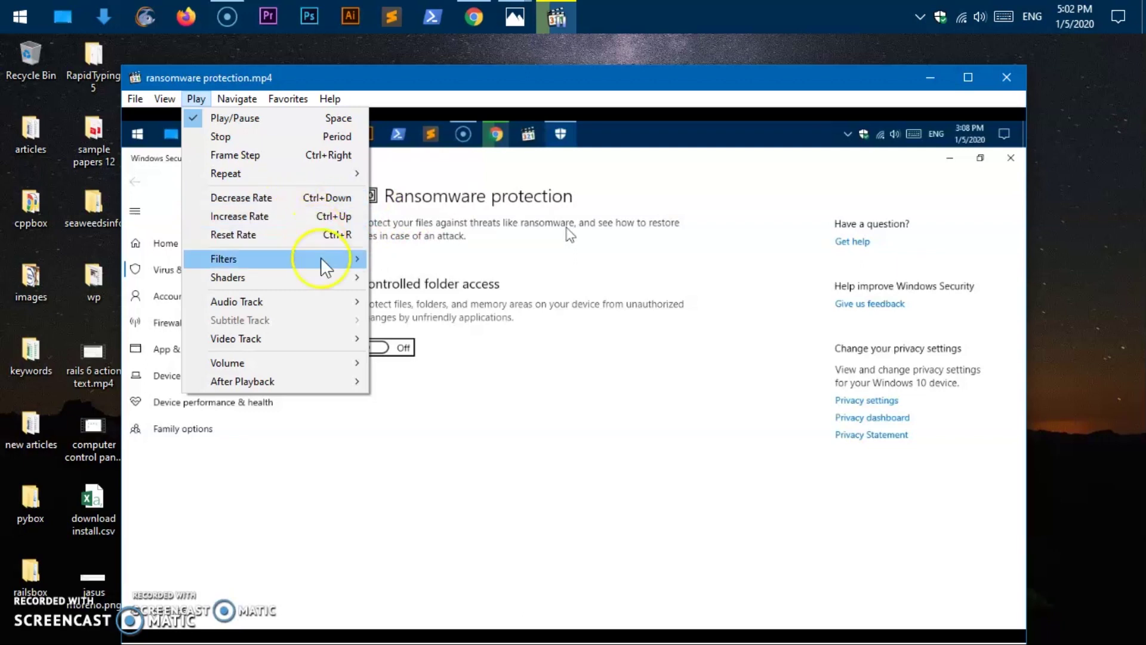
- Examine the playback choices for filters, shaders, audio and video tracks, volume and the After Playback action
{"action": "mouse_move", "coordinate": [320, 258]}
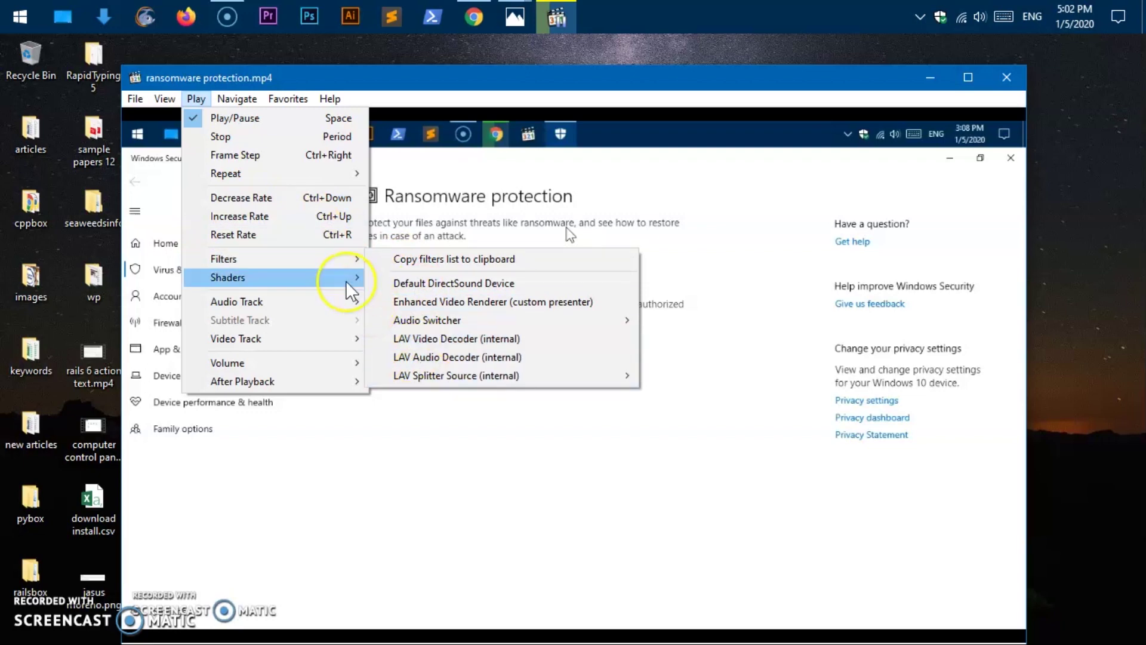
{"action": "mouse_move", "coordinate": [352, 279]}
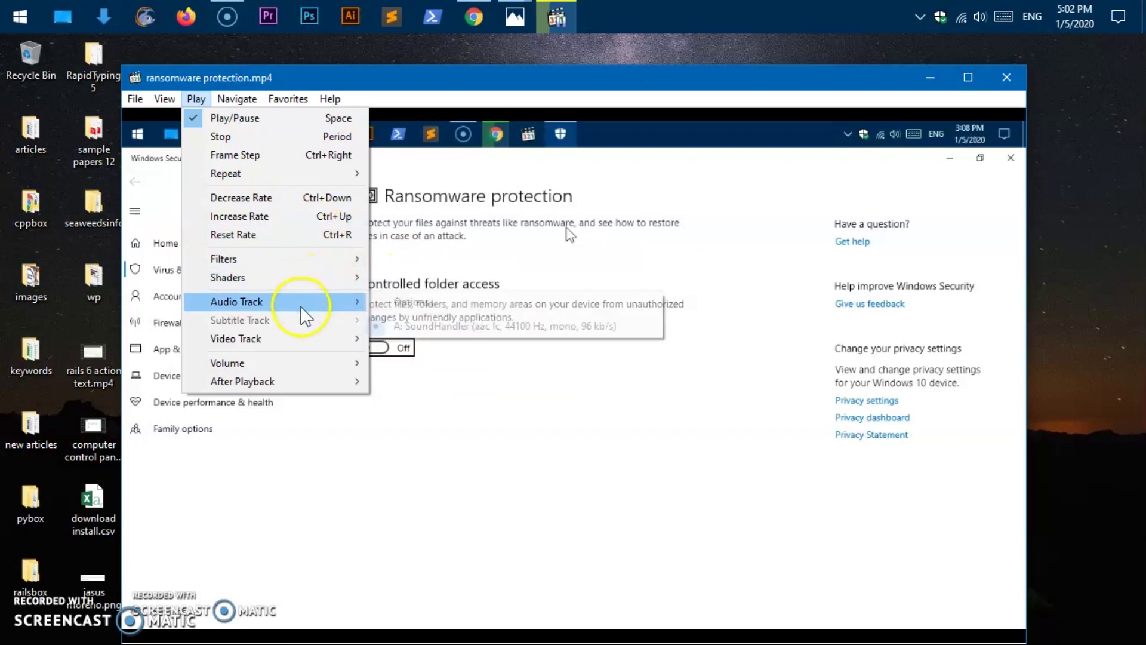
{"action": "mouse_move", "coordinate": [299, 340]}
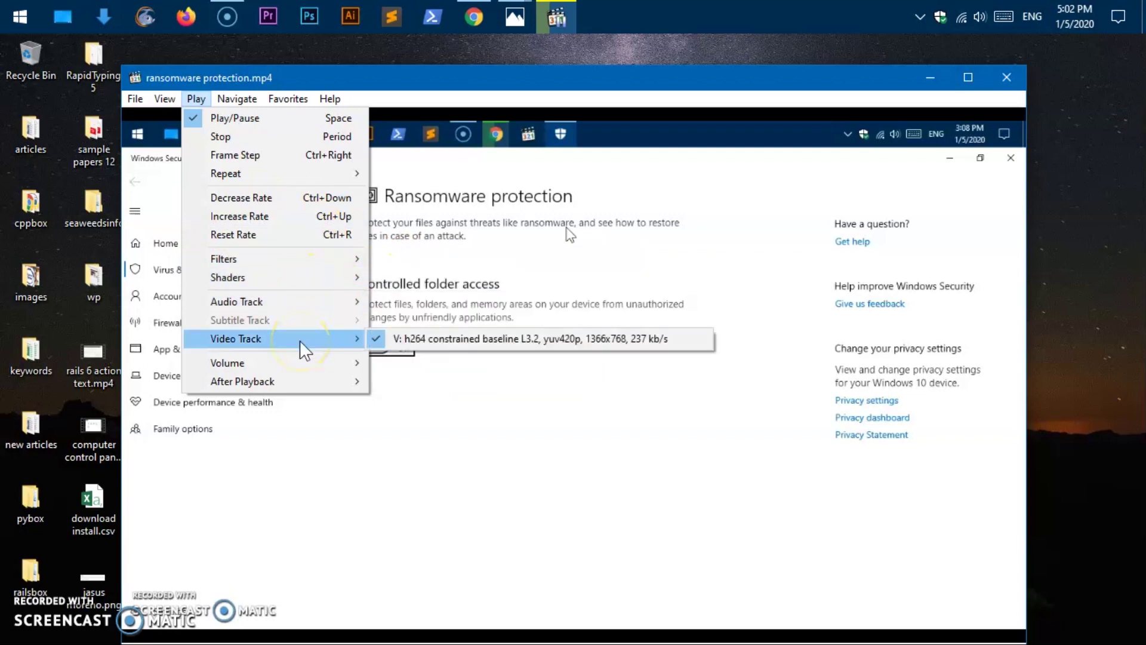
{"action": "mouse_move", "coordinate": [300, 368]}
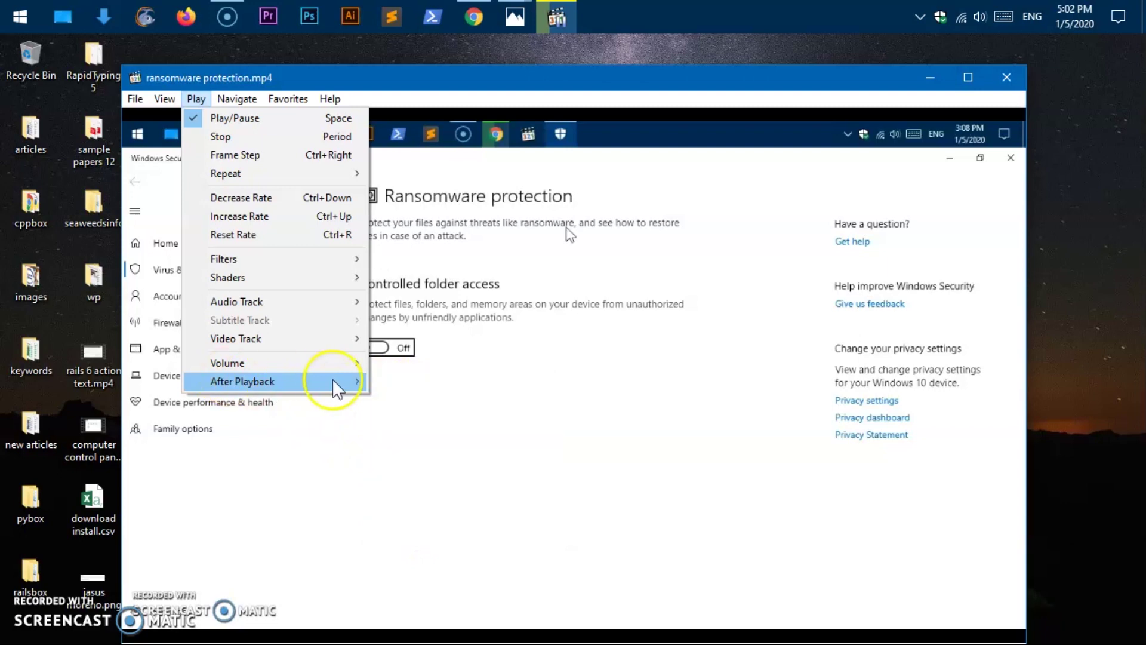
{"action": "mouse_move", "coordinate": [332, 380]}
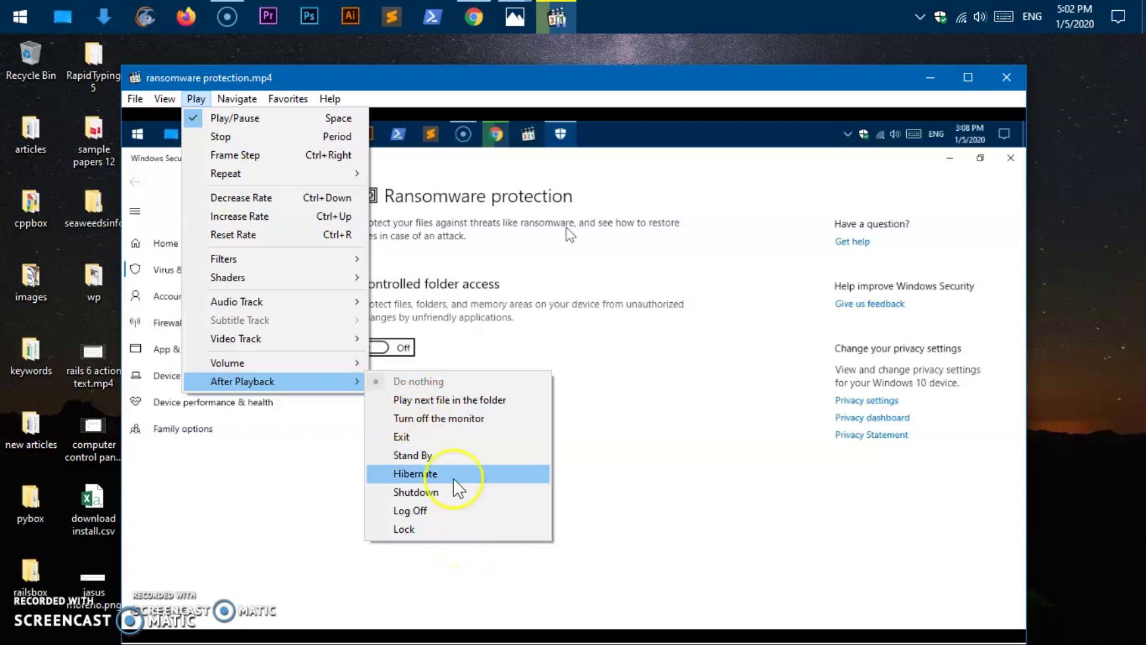
- Review the commands for navigating to the previous and next item
{"action": "mouse_move", "coordinate": [229, 98]}
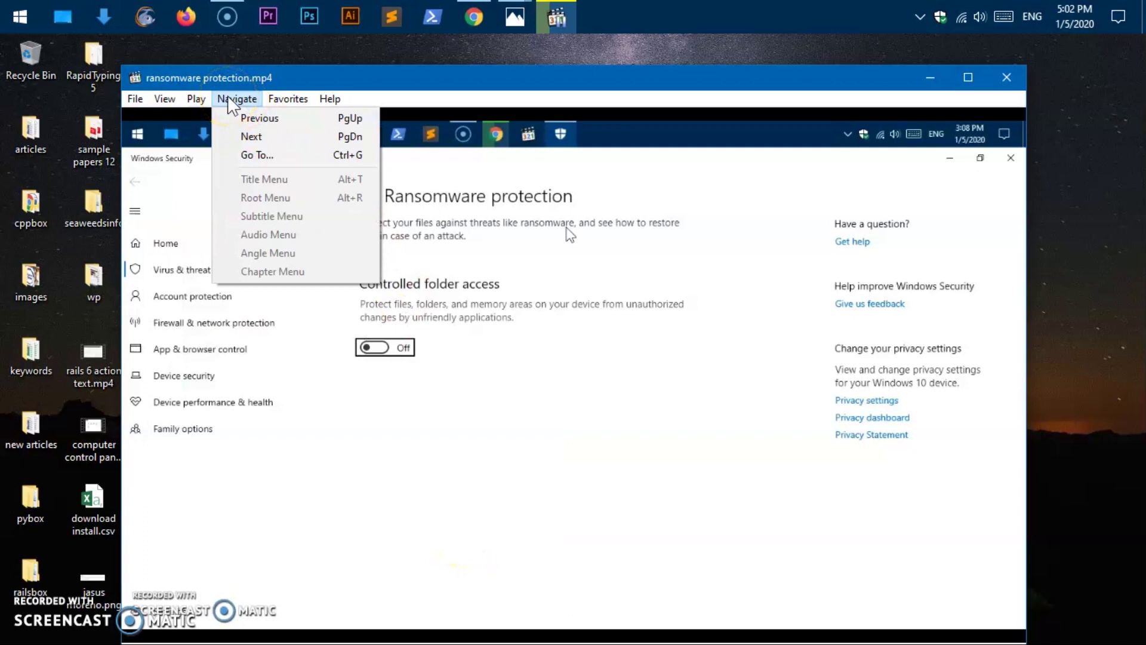
{"action": "left_click_drag", "start_coordinate": [234, 100], "coordinate": [268, 124]}
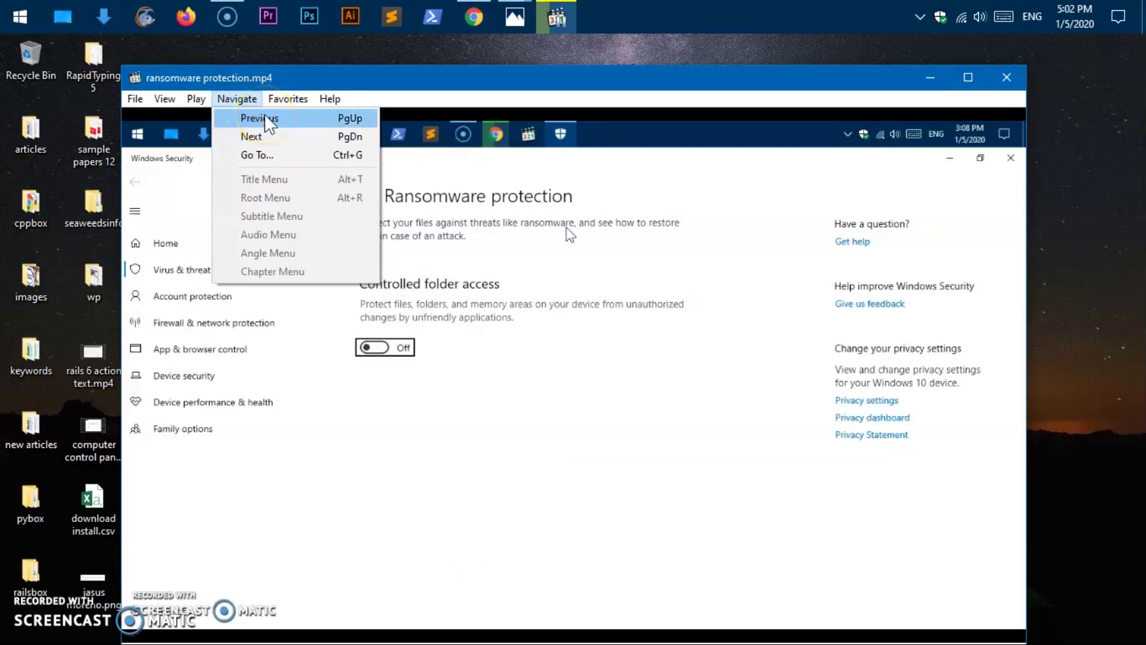
{"action": "left_click", "coordinate": [276, 136]}
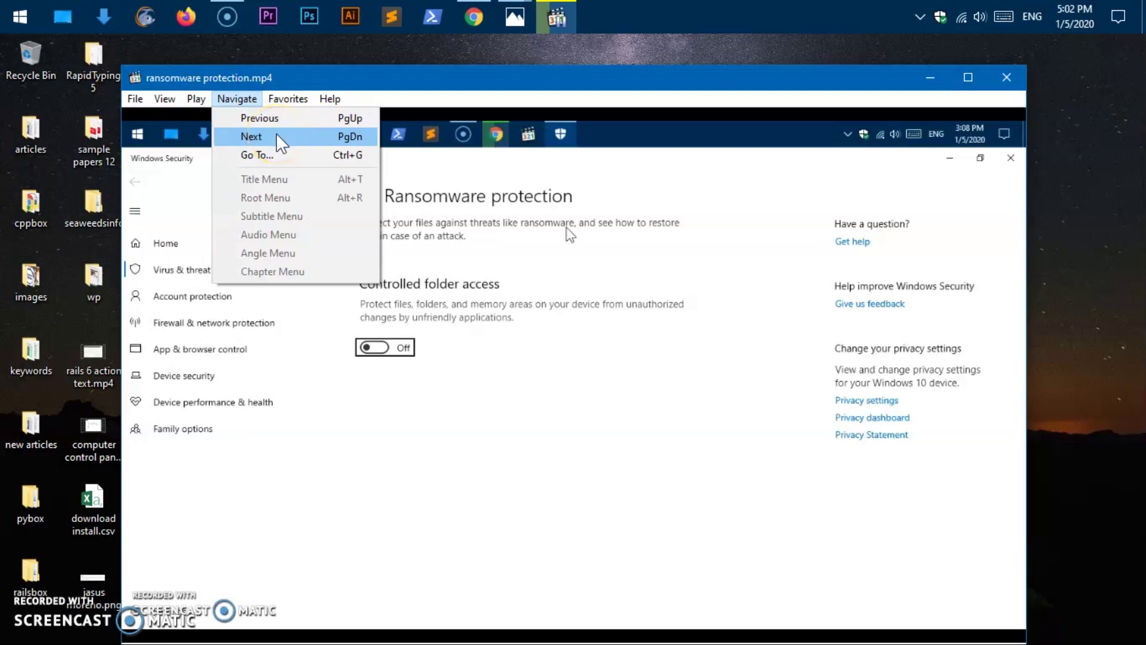
- Resume playback of the video and use Go To to jump to the timecode 00:43.191
{"action": "left_click", "coordinate": [499, 243]}
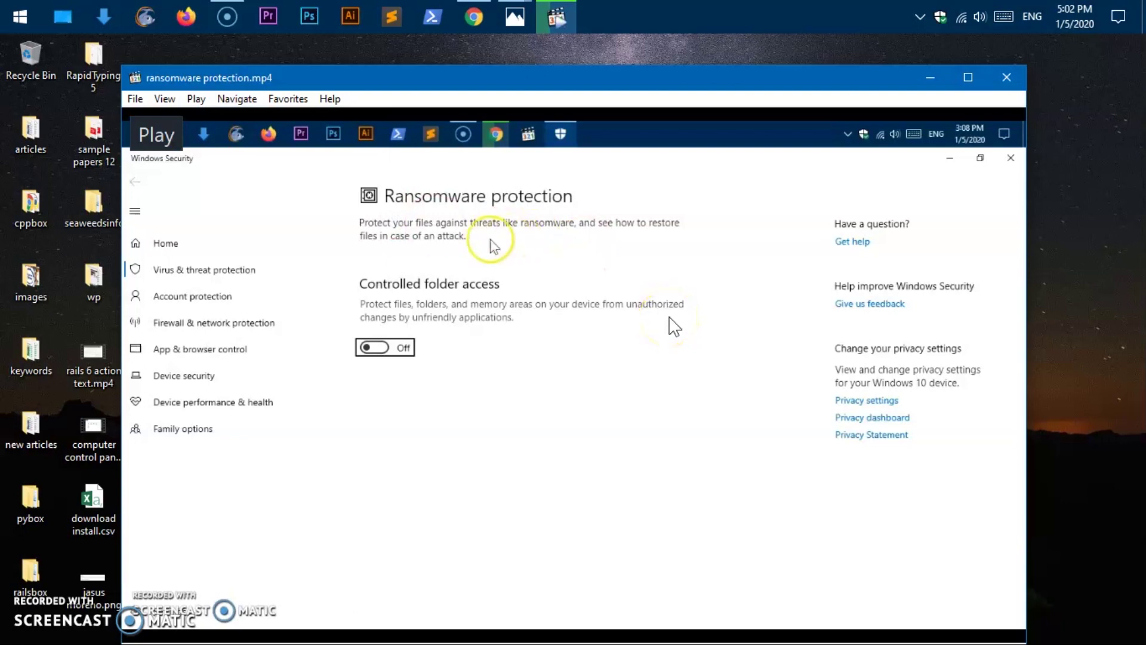
{"action": "key", "text": "ctrl+g"}
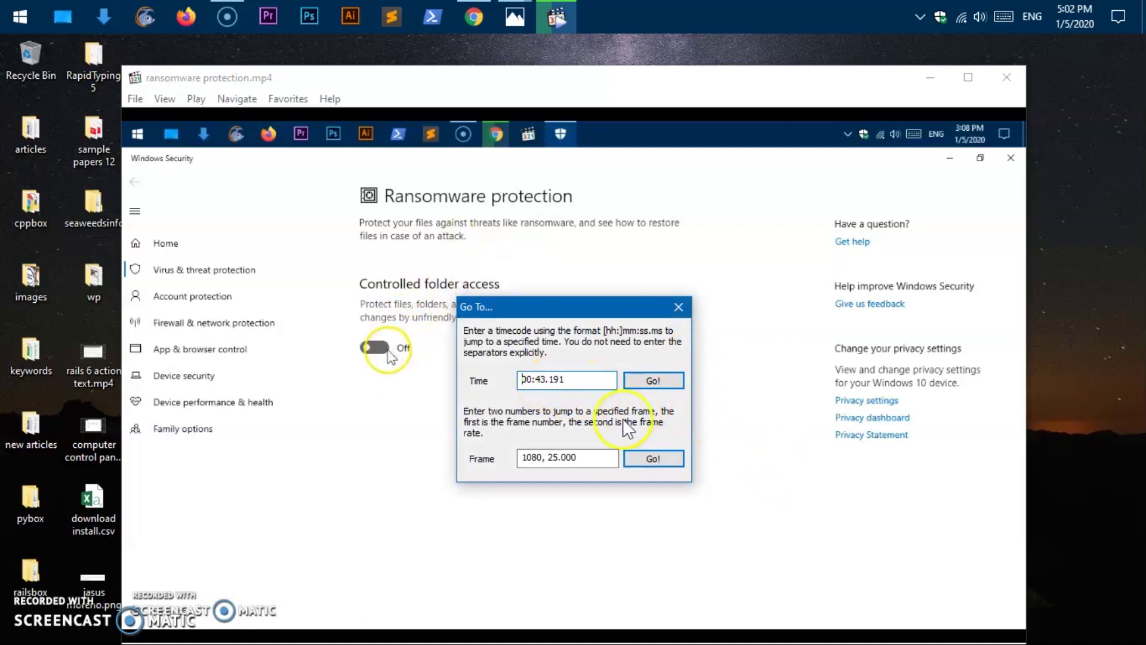
{"action": "left_click", "coordinate": [657, 383]}
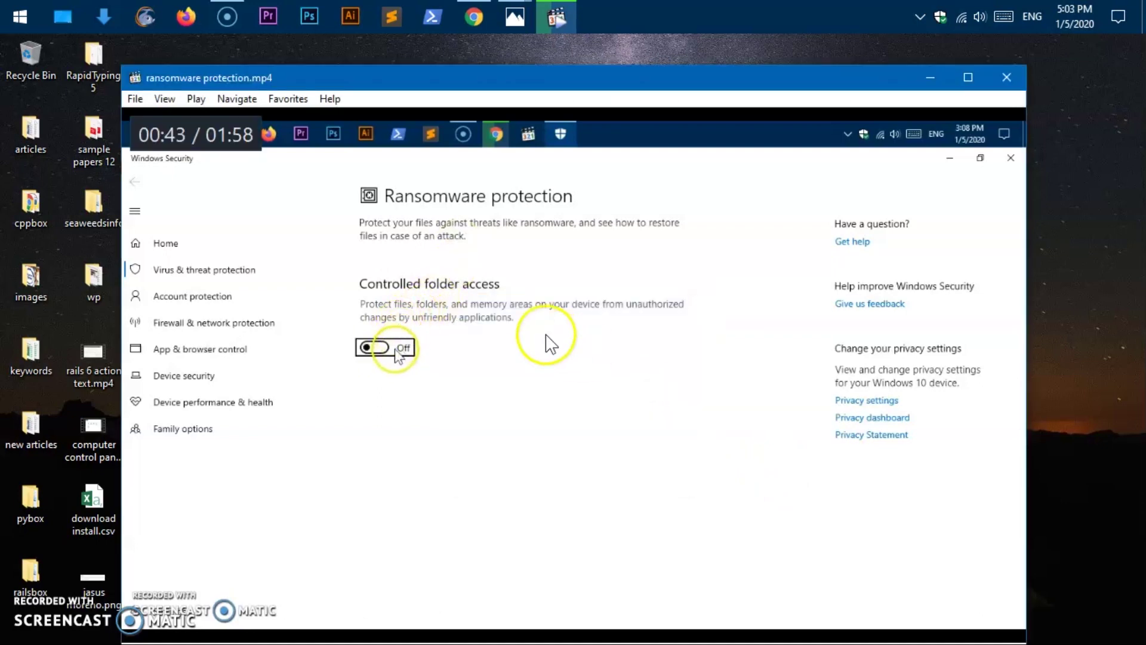
- Examine the navigation commands and the options for adding the video to favorites, without saving a favorite
{"action": "left_click", "coordinate": [248, 98]}
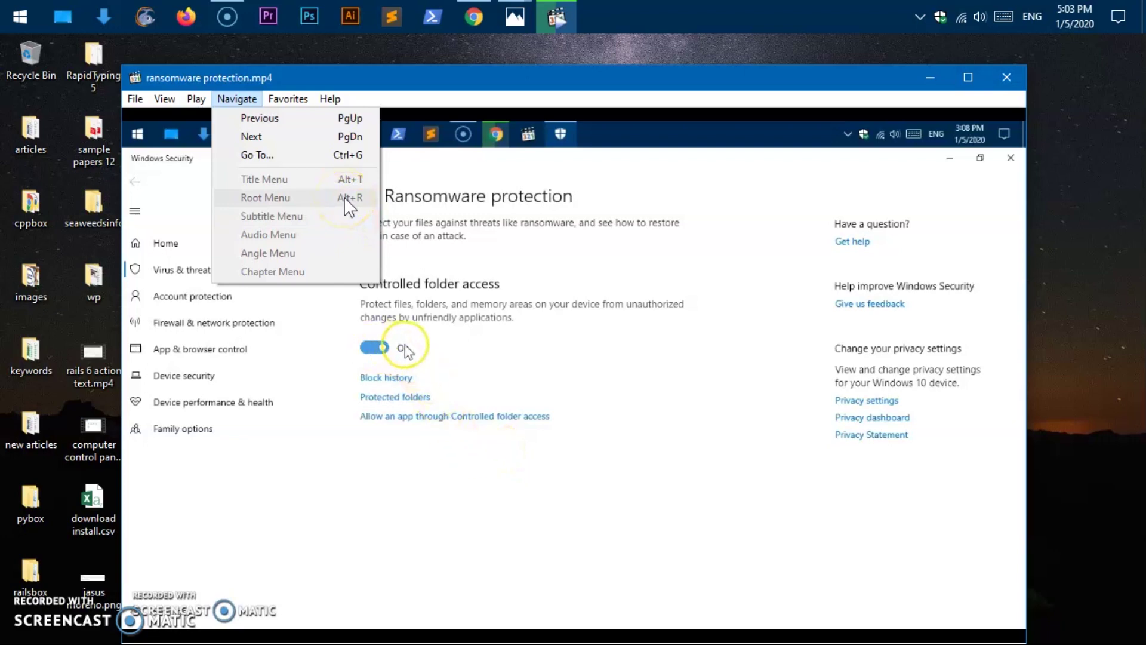
{"action": "mouse_move", "coordinate": [288, 97]}
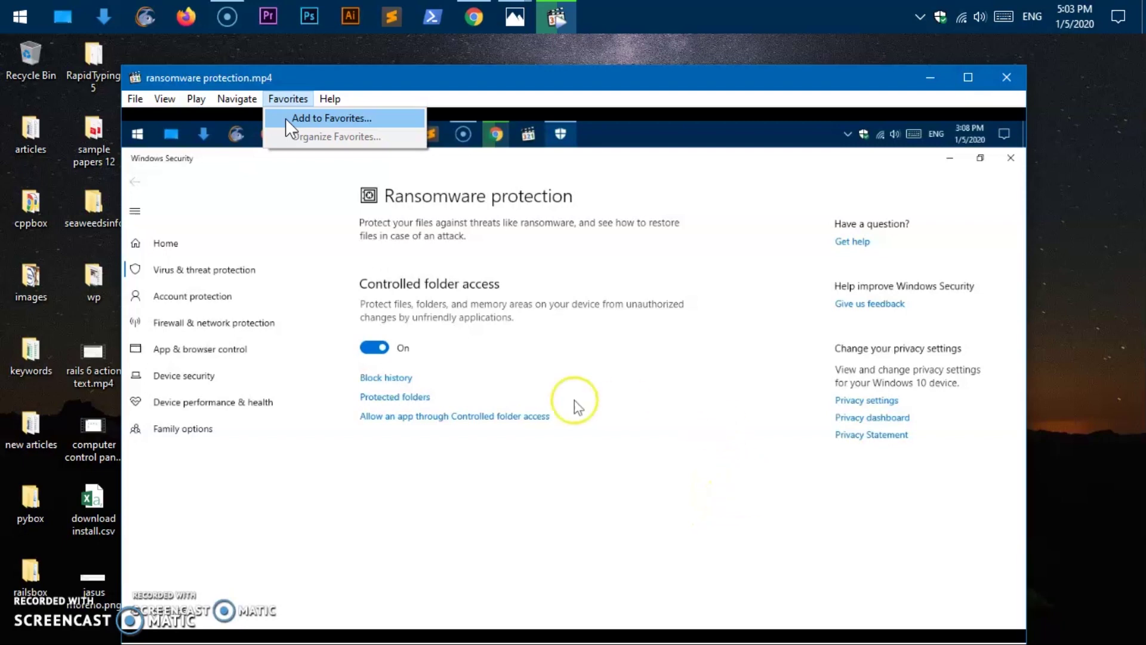
{"action": "left_click", "coordinate": [285, 117]}
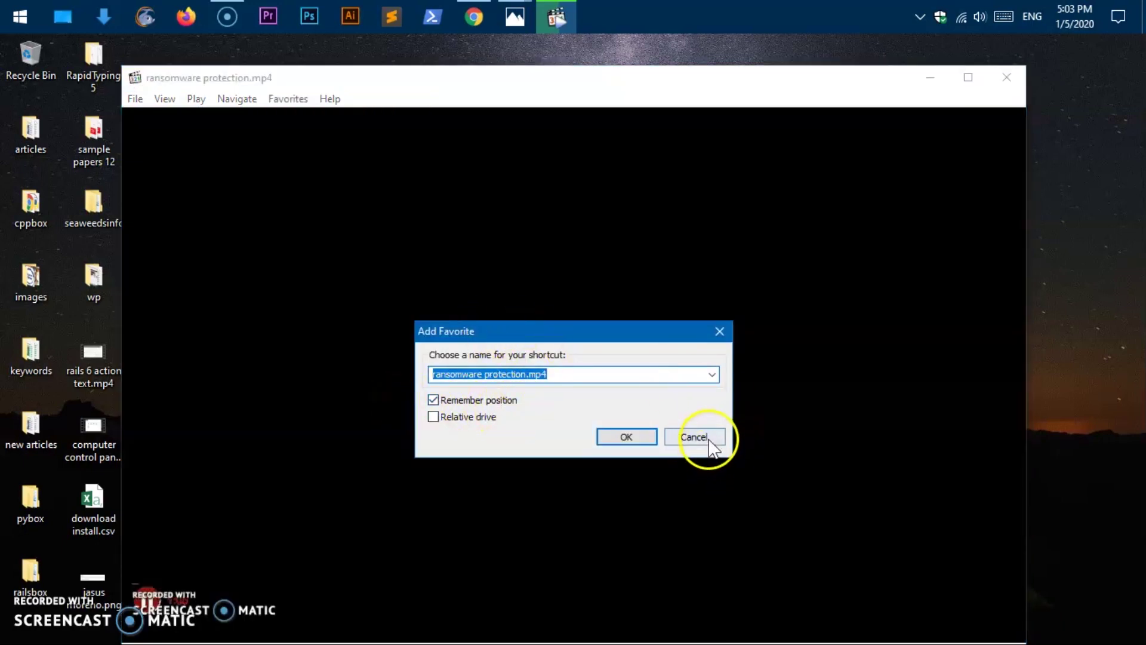
{"action": "left_click", "coordinate": [695, 436]}
- Examine the help commands and read the Command Line Switches reference, closing it when done
{"action": "left_click", "coordinate": [329, 98]}
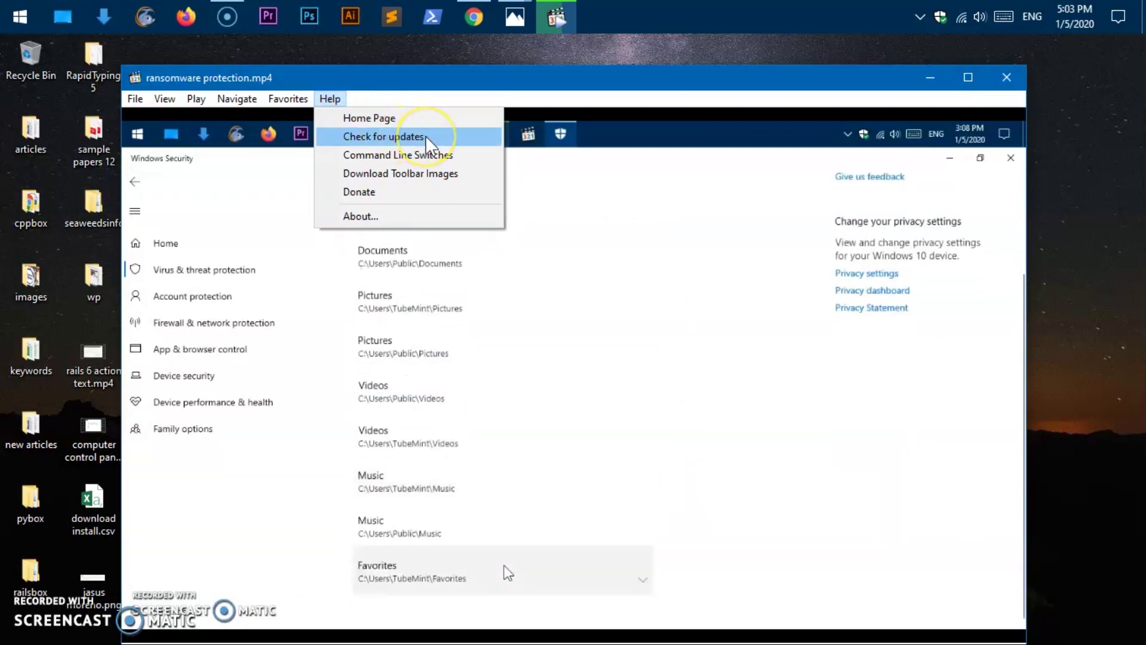
{"action": "left_click", "coordinate": [450, 153]}
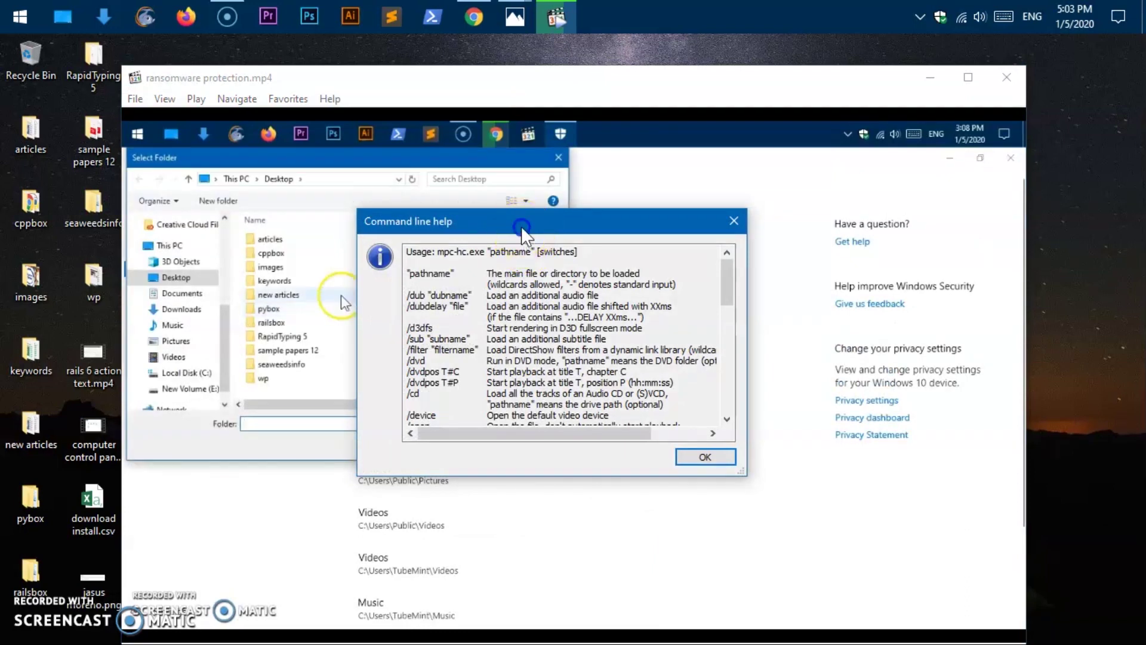
{"action": "left_click_drag", "start_coordinate": [521, 227], "coordinate": [541, 157]}
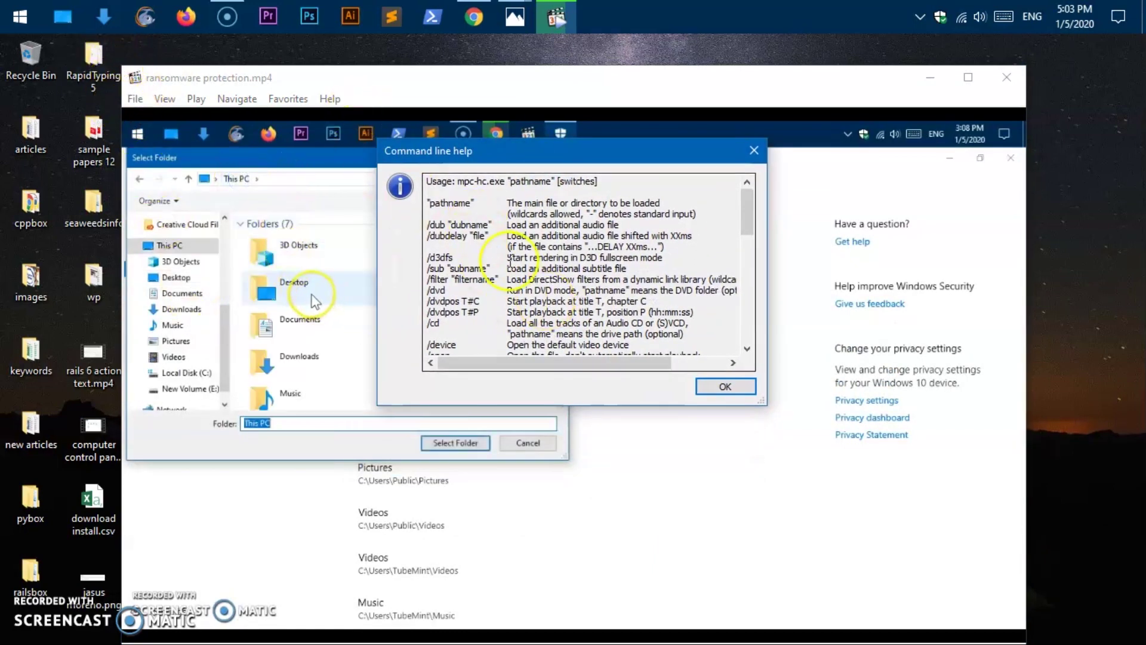
{"action": "left_click", "coordinate": [722, 386]}
- Review the remaining help commands, move the player window toward the desktop's upper-left corner, and view the program's About information
{"action": "left_click", "coordinate": [329, 98]}
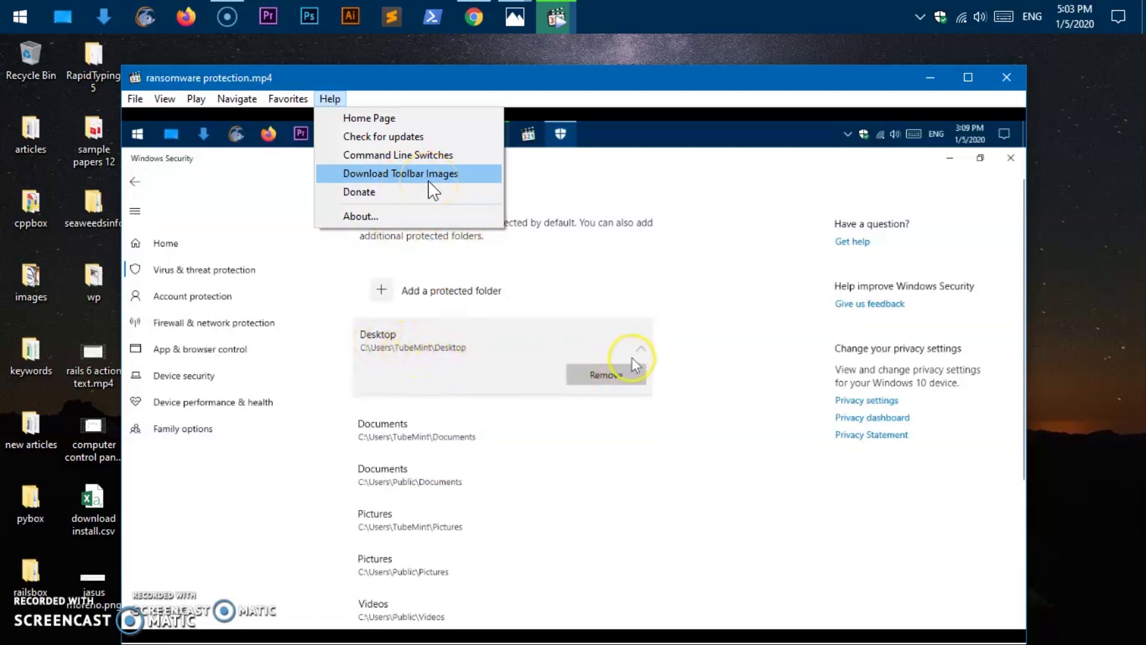
{"action": "left_click_drag", "start_coordinate": [482, 89], "coordinate": [439, 66]}
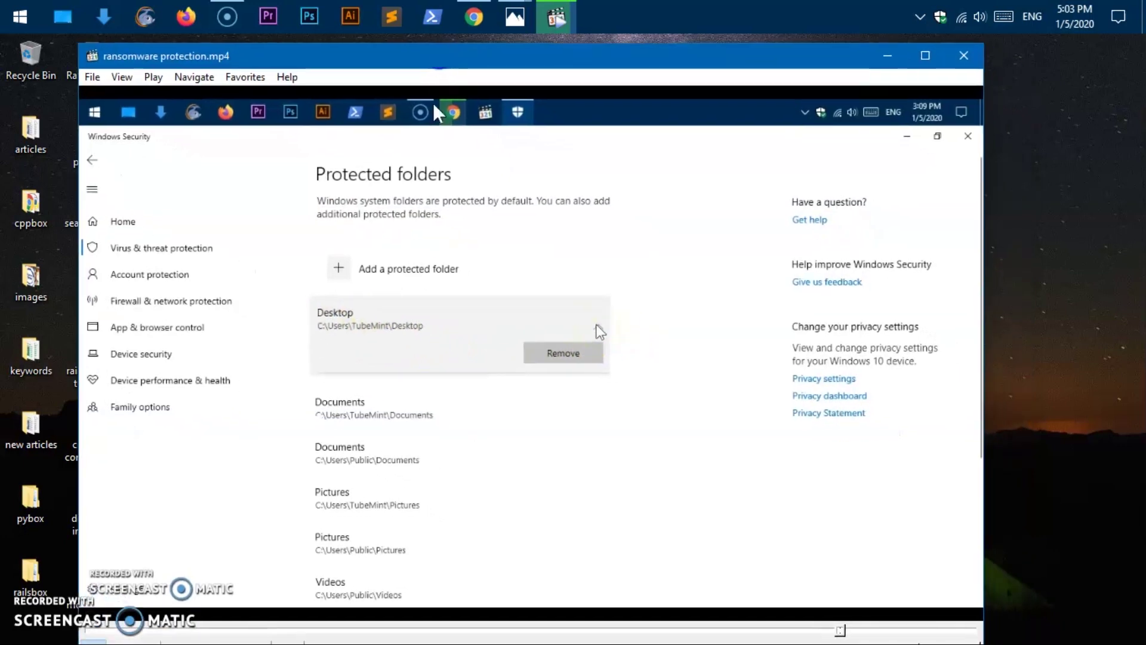
{"action": "left_click", "coordinate": [296, 81]}
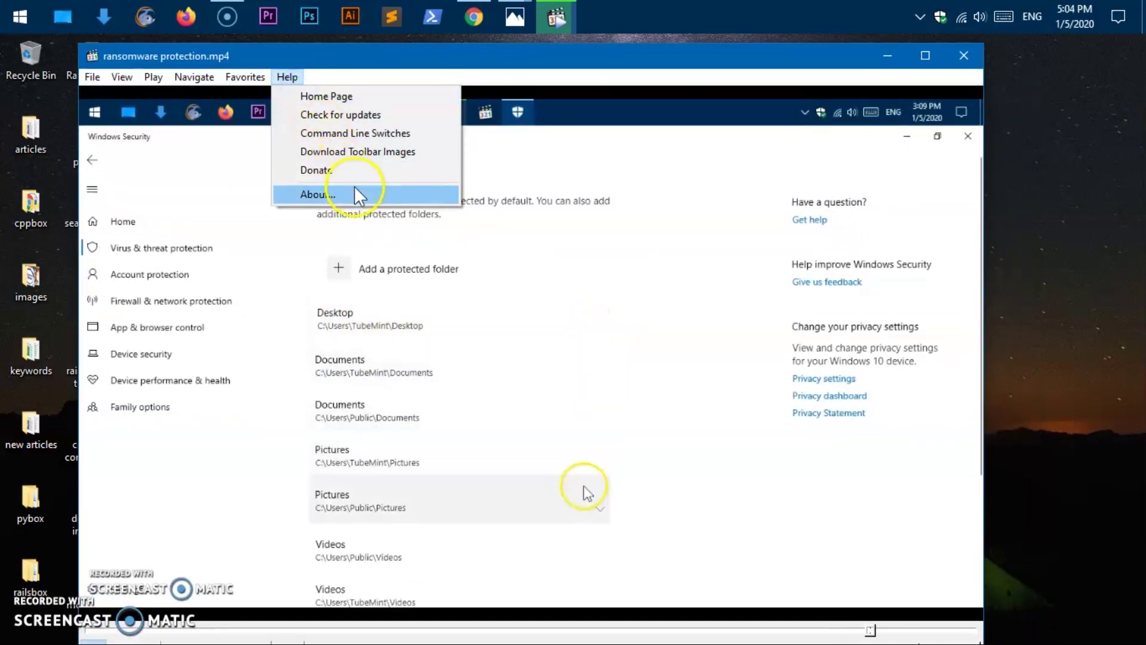
{"action": "left_click", "coordinate": [377, 196]}
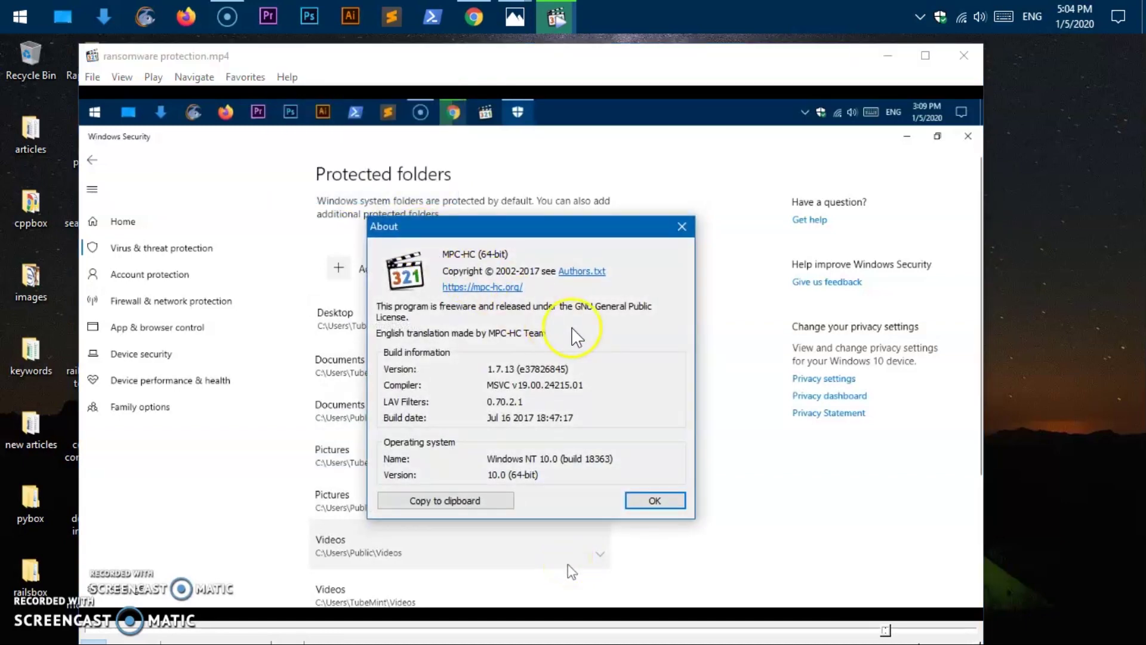